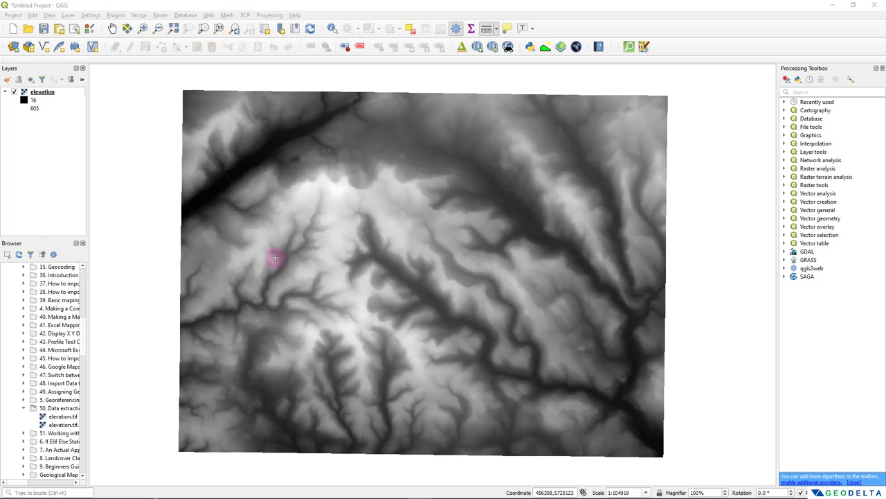
Step: Identify the elevation raster's value at a cell beside the dark valley in its western part and widen the results display
{"action": "scroll", "coordinate": [326, 269], "scroll_direction": "up", "scroll_amount": 3}
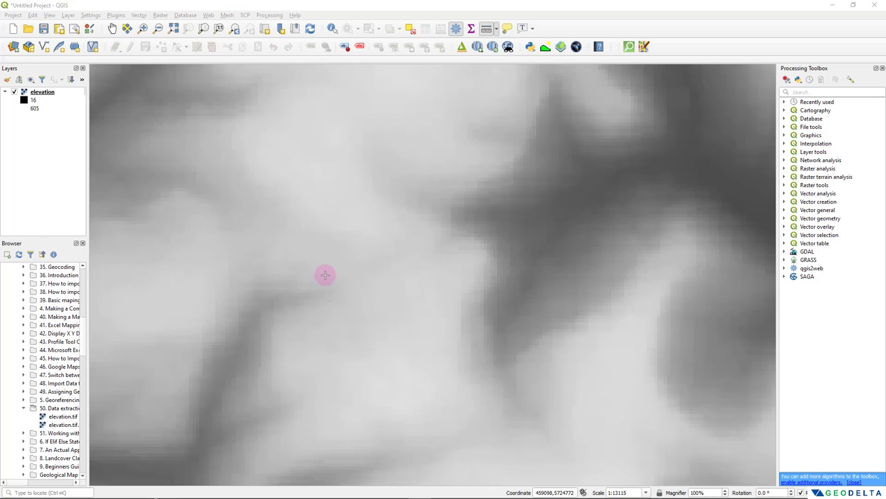
{"action": "scroll", "coordinate": [288, 300], "scroll_direction": "up", "scroll_amount": 1}
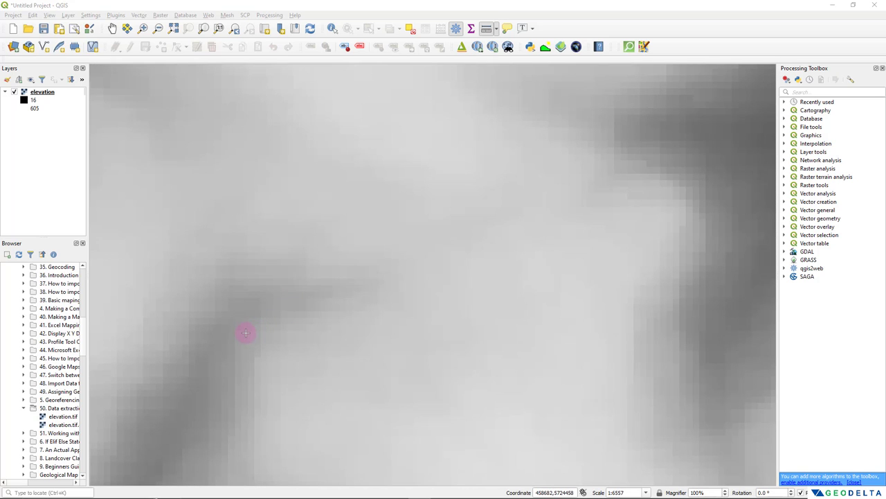
{"action": "left_click", "coordinate": [333, 29]}
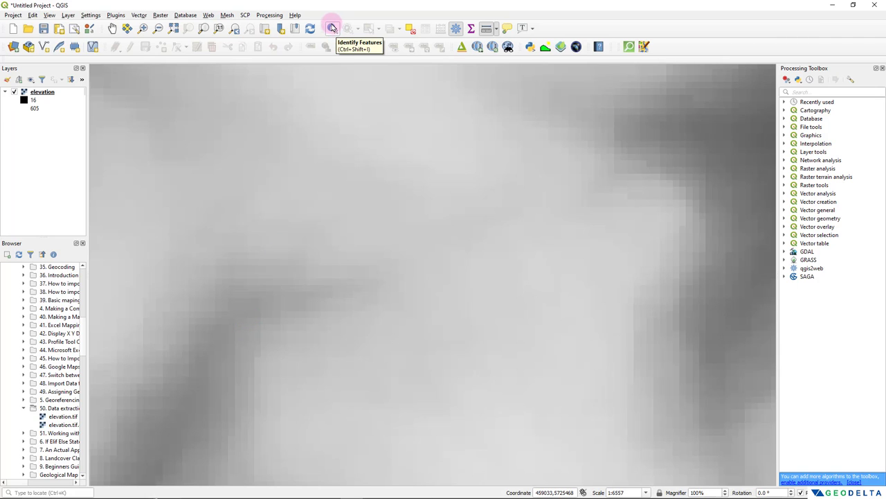
{"action": "scroll", "coordinate": [260, 319], "scroll_direction": "up", "scroll_amount": 1}
{"action": "left_click", "coordinate": [260, 320]}
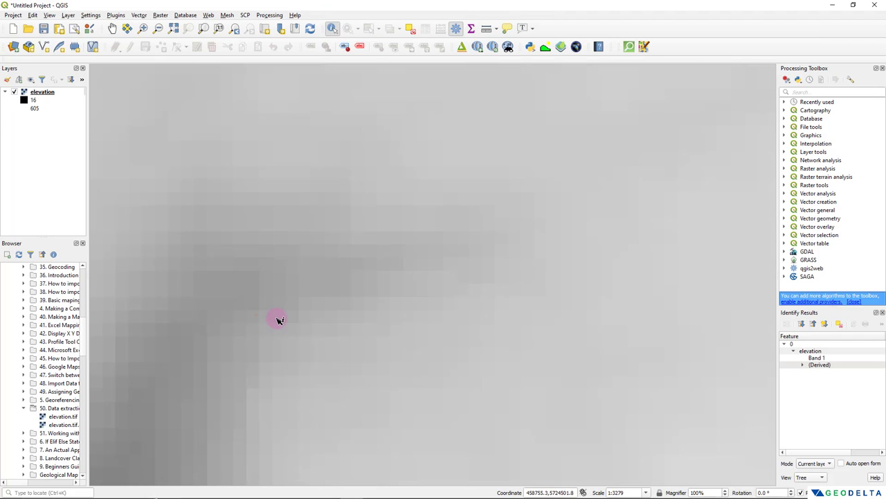
{"action": "left_click_drag", "start_coordinate": [777, 312], "coordinate": [701, 312]}
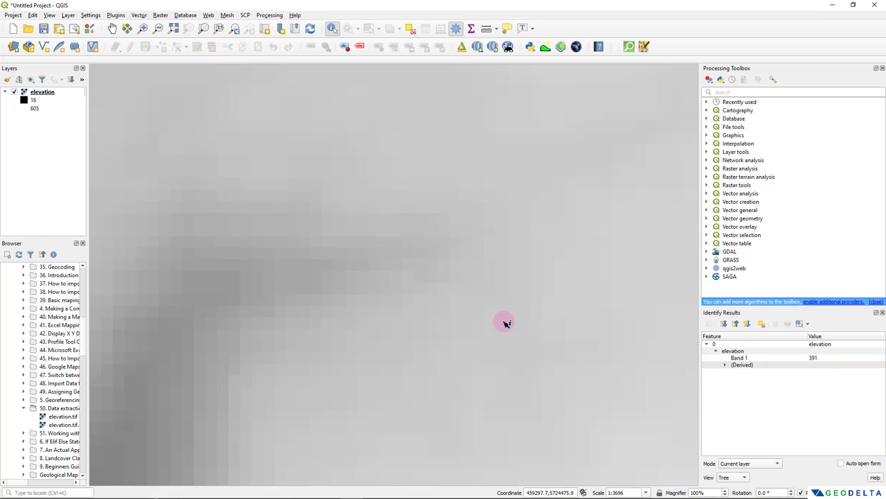
Step: Query the elevation raster's cell values at several other locations across its eastern and western parts
{"action": "scroll", "coordinate": [325, 305], "scroll_direction": "down", "scroll_amount": 3}
{"action": "scroll", "coordinate": [358, 335], "scroll_direction": "down", "scroll_amount": 3}
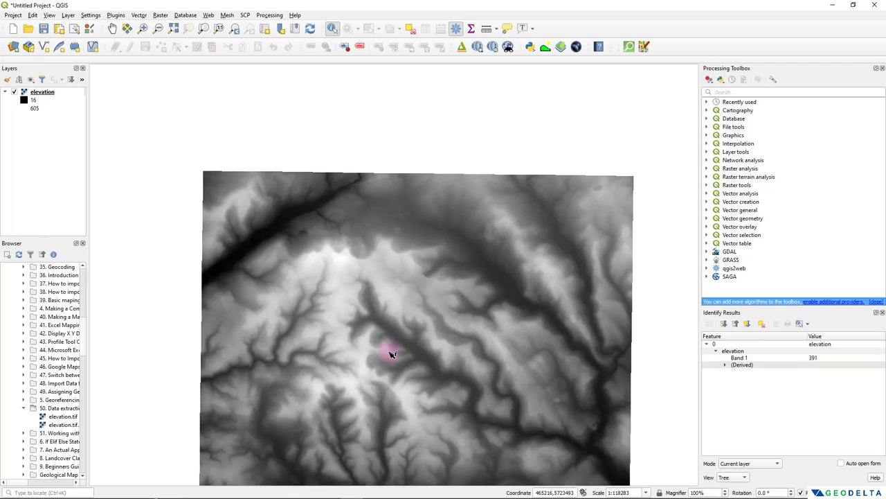
{"action": "scroll", "coordinate": [356, 346], "scroll_direction": "up", "scroll_amount": 5}
{"action": "scroll", "coordinate": [356, 346], "scroll_direction": "up", "scroll_amount": 1}
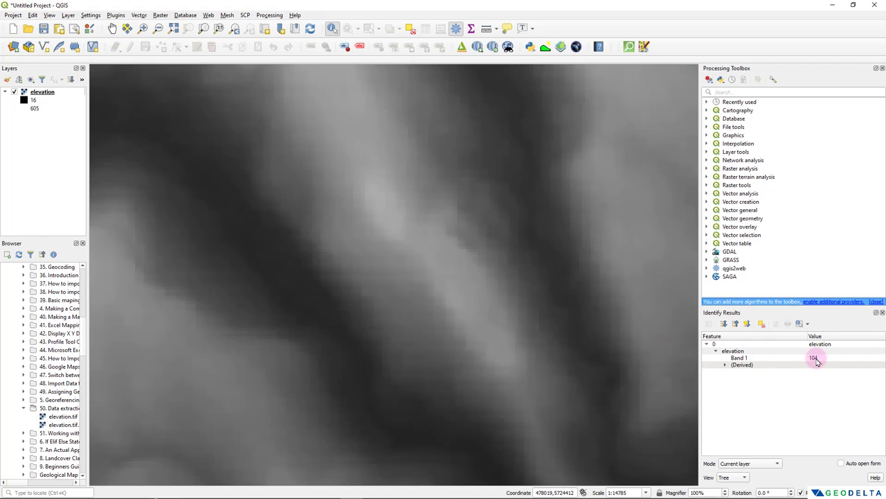
{"action": "scroll", "coordinate": [365, 308], "scroll_direction": "down", "scroll_amount": 3}
{"action": "left_click", "coordinate": [365, 308]}
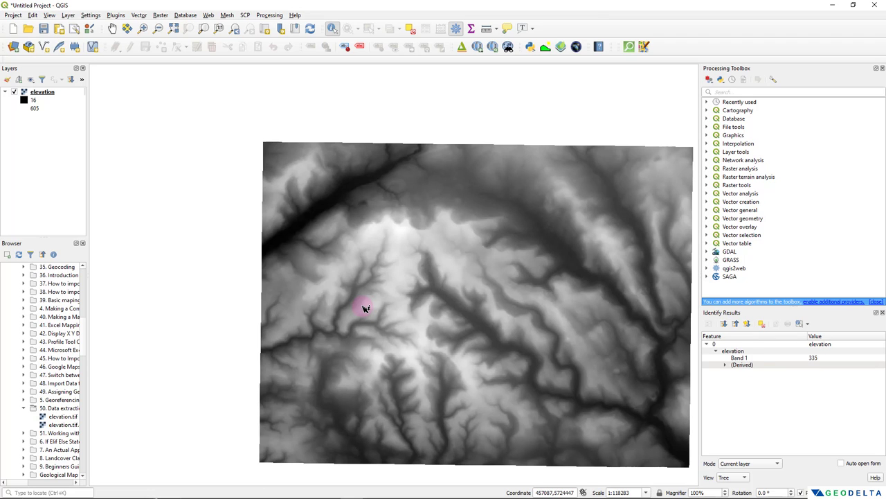
{"action": "left_click_drag", "start_coordinate": [455, 297], "coordinate": [356, 282]}
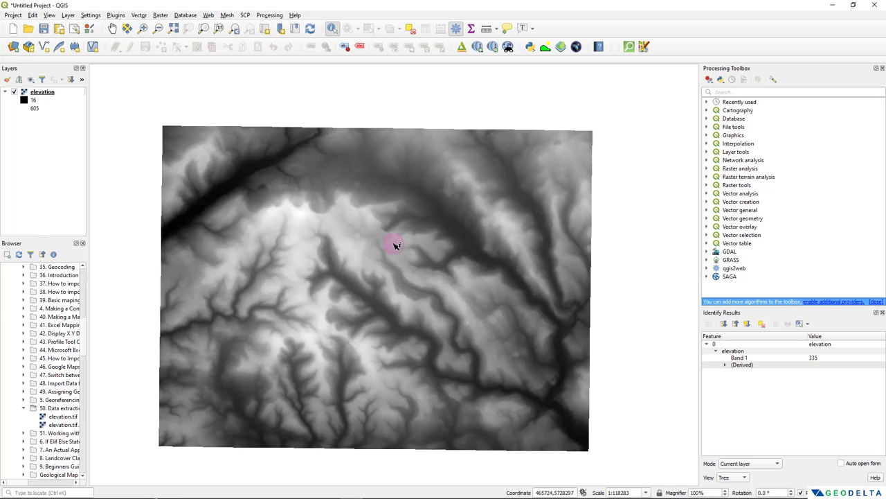
{"action": "left_click_drag", "start_coordinate": [451, 289], "coordinate": [449, 280]}
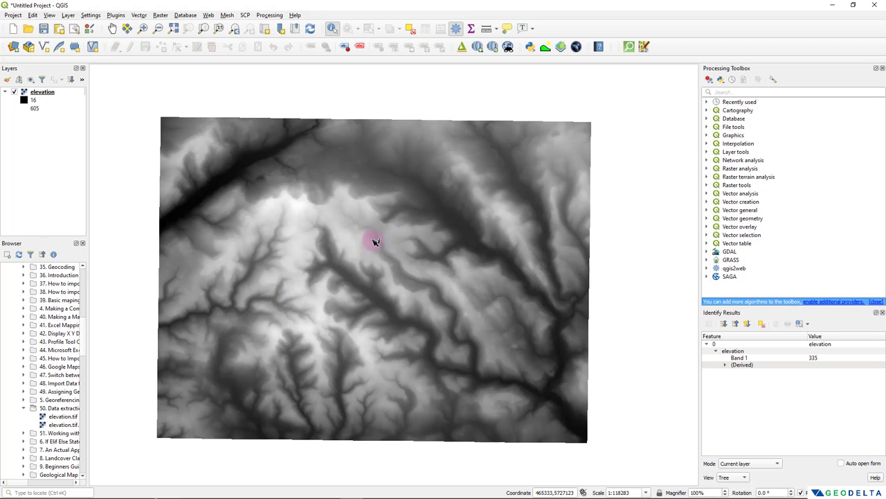
{"action": "scroll", "coordinate": [312, 240], "scroll_direction": "up", "scroll_amount": 2}
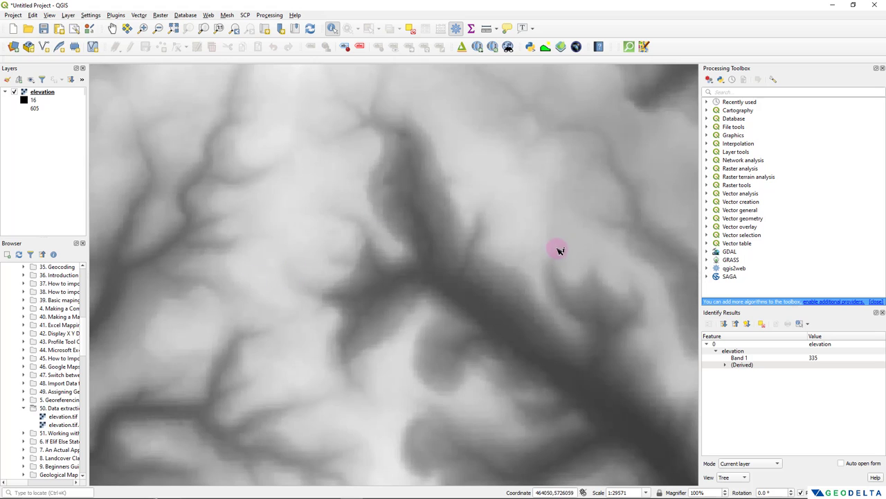
{"action": "scroll", "coordinate": [560, 248], "scroll_direction": "down", "scroll_amount": 2}
{"action": "left_click_drag", "start_coordinate": [462, 265], "coordinate": [289, 288]}
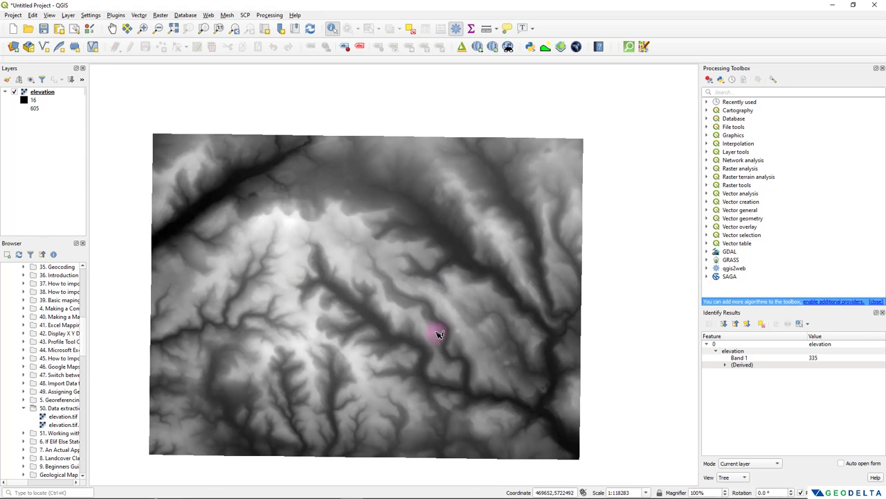
{"action": "scroll", "coordinate": [416, 313], "scroll_direction": "up", "scroll_amount": 3}
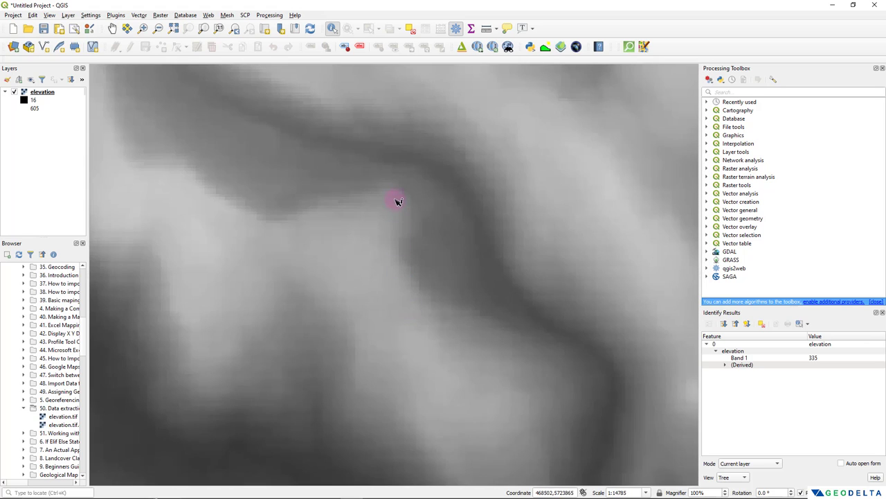
{"action": "scroll", "coordinate": [440, 291], "scroll_direction": "down", "scroll_amount": 2}
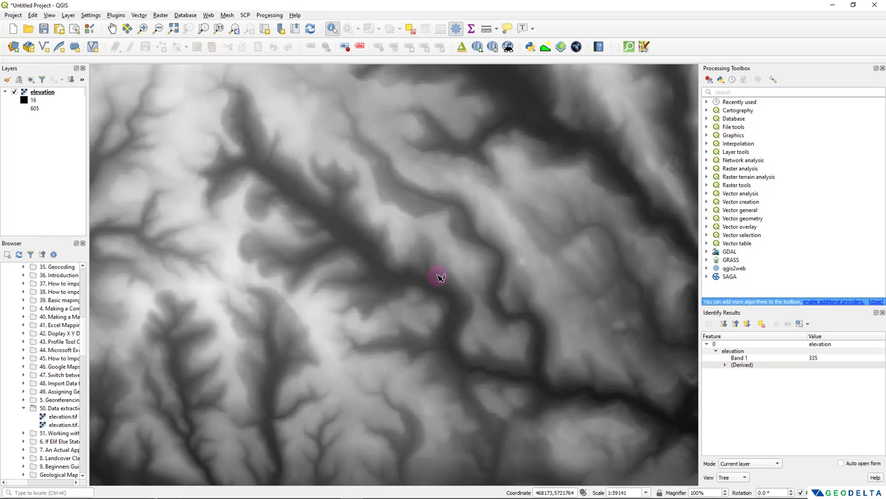
{"action": "scroll", "coordinate": [447, 258], "scroll_direction": "up", "scroll_amount": 1}
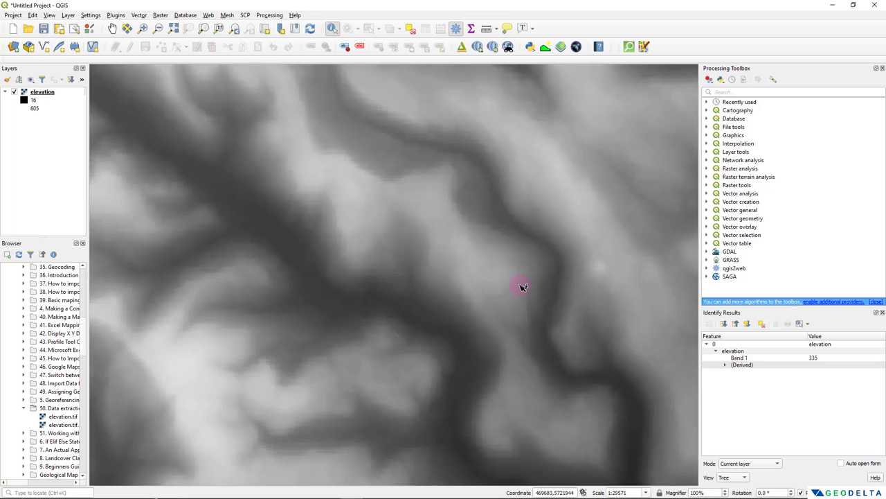
{"action": "scroll", "coordinate": [523, 287], "scroll_direction": "down", "scroll_amount": 1}
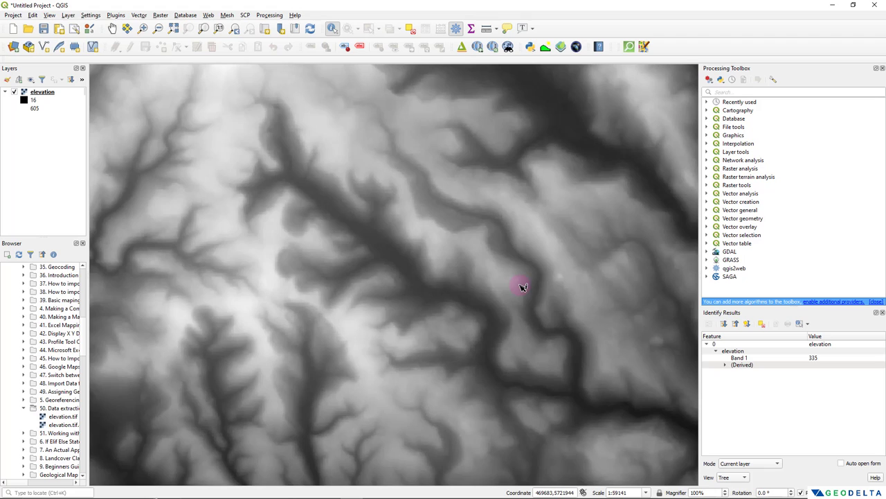
{"action": "scroll", "coordinate": [523, 287], "scroll_direction": "down", "scroll_amount": 1}
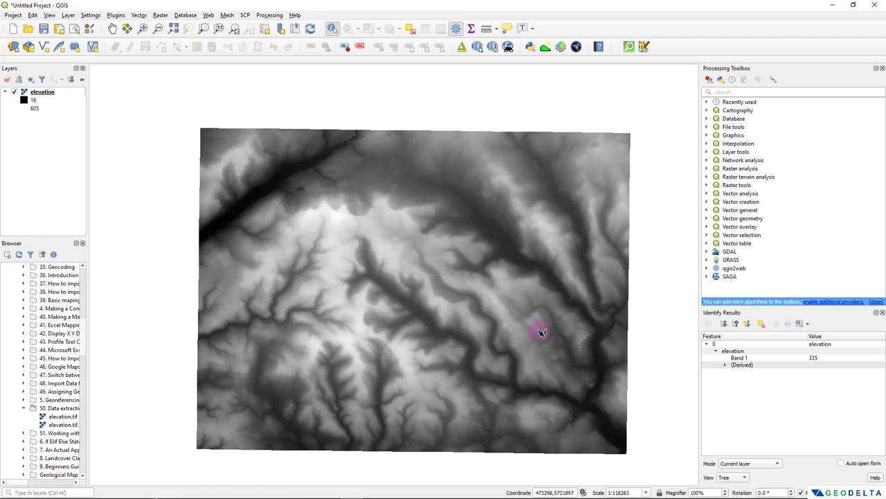
{"action": "scroll", "coordinate": [308, 259], "scroll_direction": "up", "scroll_amount": 2}
{"action": "scroll", "coordinate": [290, 272], "scroll_direction": "down", "scroll_amount": 2}
{"action": "scroll", "coordinate": [294, 264], "scroll_direction": "up", "scroll_amount": 2}
{"action": "scroll", "coordinate": [292, 261], "scroll_direction": "down", "scroll_amount": 2}
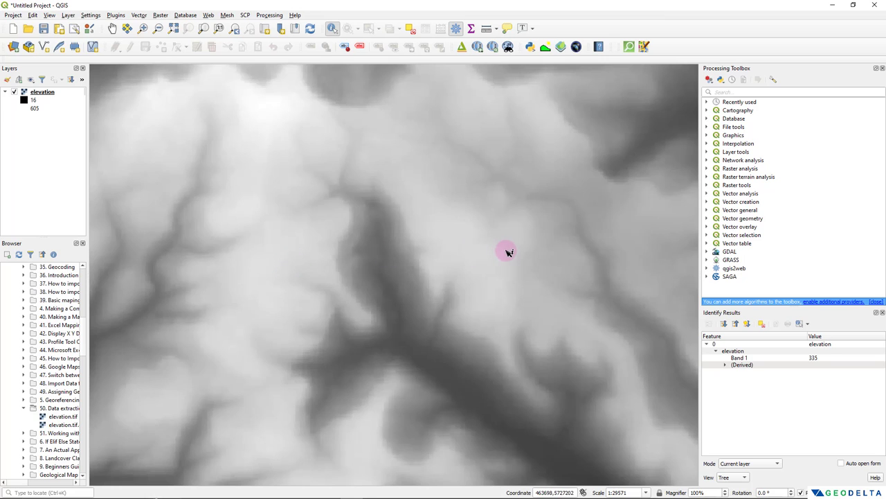
{"action": "scroll", "coordinate": [508, 252], "scroll_direction": "up", "scroll_amount": 2}
{"action": "scroll", "coordinate": [295, 257], "scroll_direction": "up", "scroll_amount": 1}
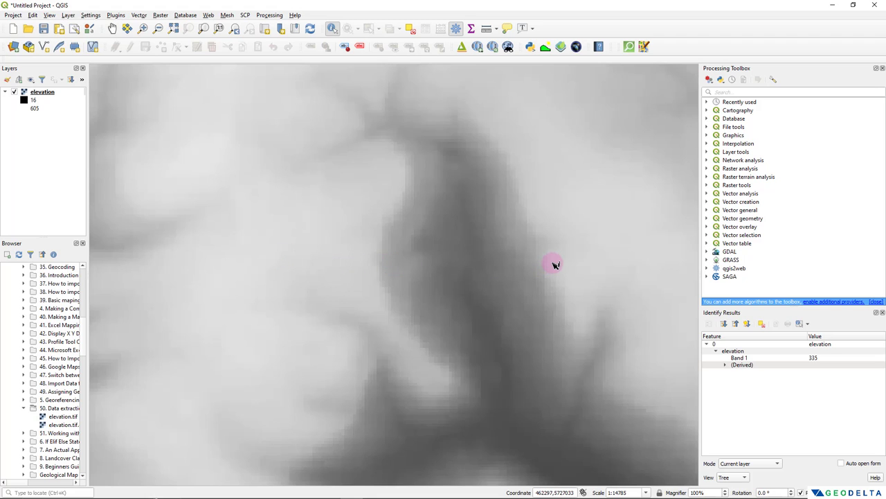
{"action": "scroll", "coordinate": [554, 264], "scroll_direction": "down", "scroll_amount": 1}
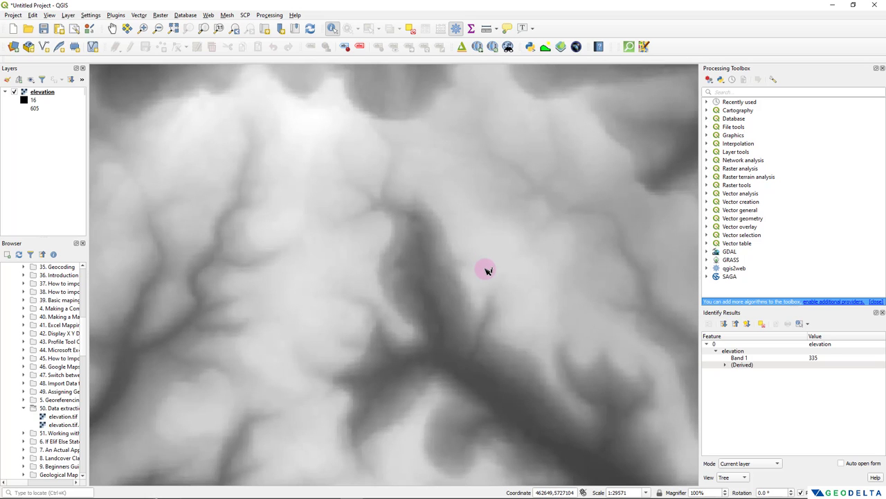
{"action": "scroll", "coordinate": [486, 270], "scroll_direction": "down", "scroll_amount": 2}
{"action": "scroll", "coordinate": [487, 271], "scroll_direction": "up", "scroll_amount": 2}
{"action": "scroll", "coordinate": [374, 298], "scroll_direction": "down", "scroll_amount": 2}
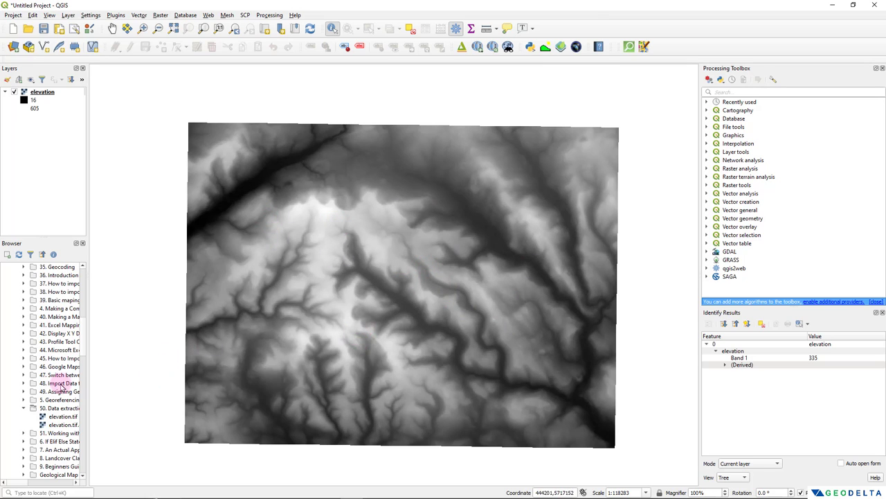
Step: Create the point shapefile points.shp in the data extraction folder with project CRS EPSG:32630 (WGS 84 / UTM zone 30N) and load it as a layer
{"action": "left_click", "coordinate": [59, 409]}
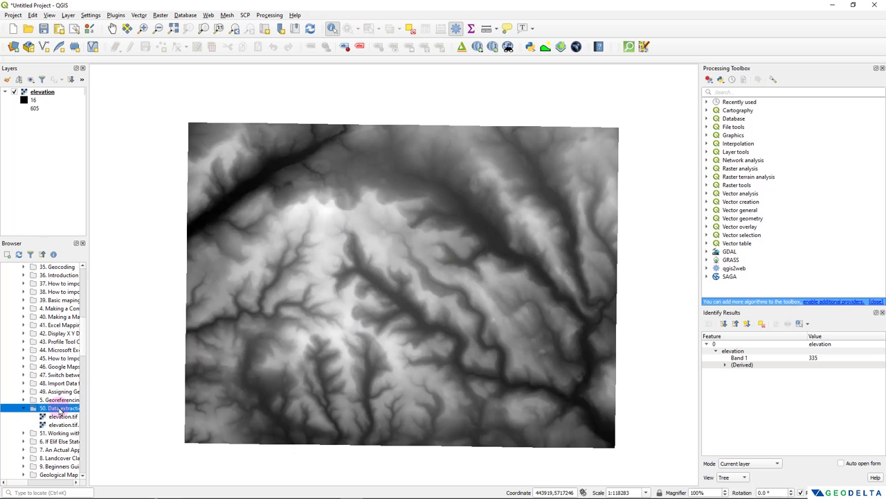
{"action": "right_click", "coordinate": [59, 409]}
{"action": "mouse_move", "coordinate": [76, 411]}
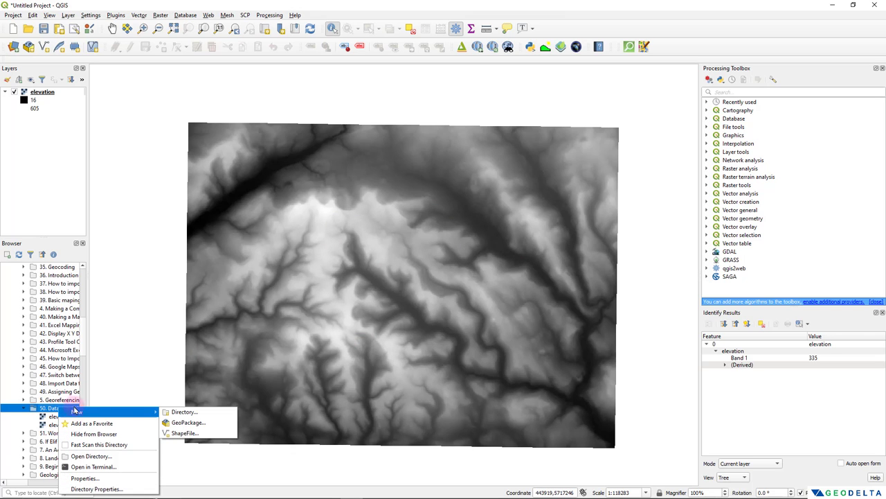
{"action": "left_click", "coordinate": [199, 434]}
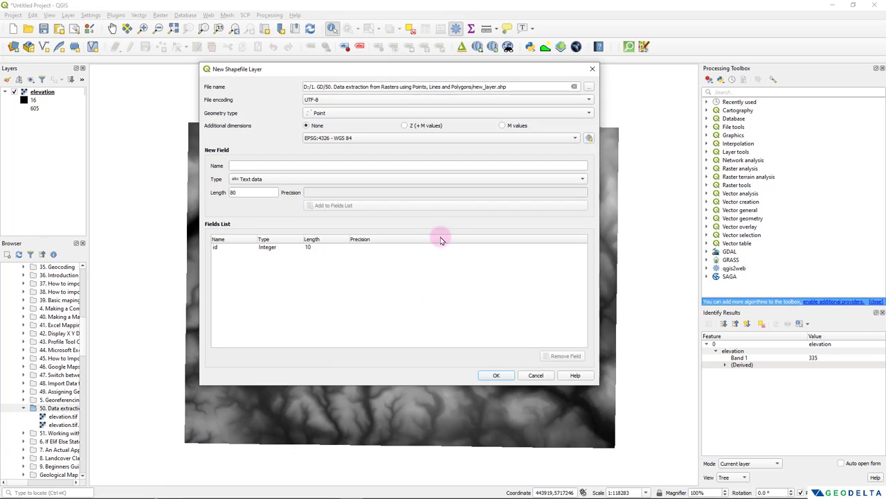
{"action": "double_click", "coordinate": [492, 87]}
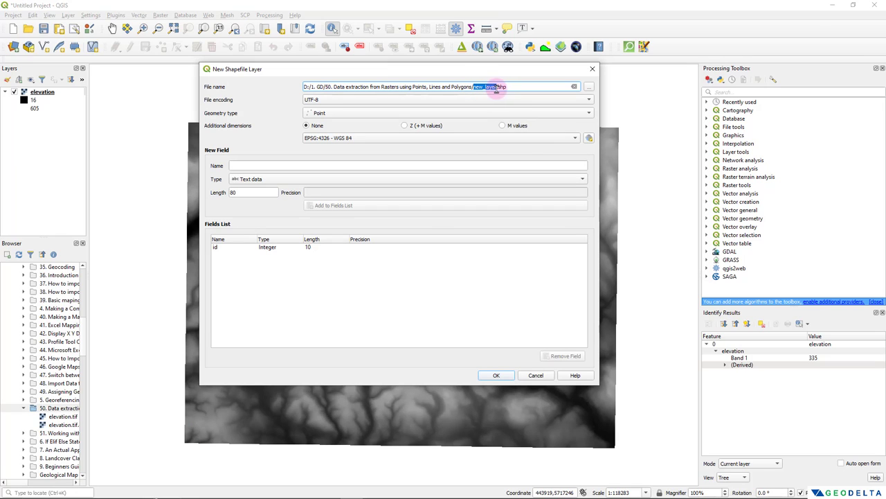
{"action": "type", "text": "points"}
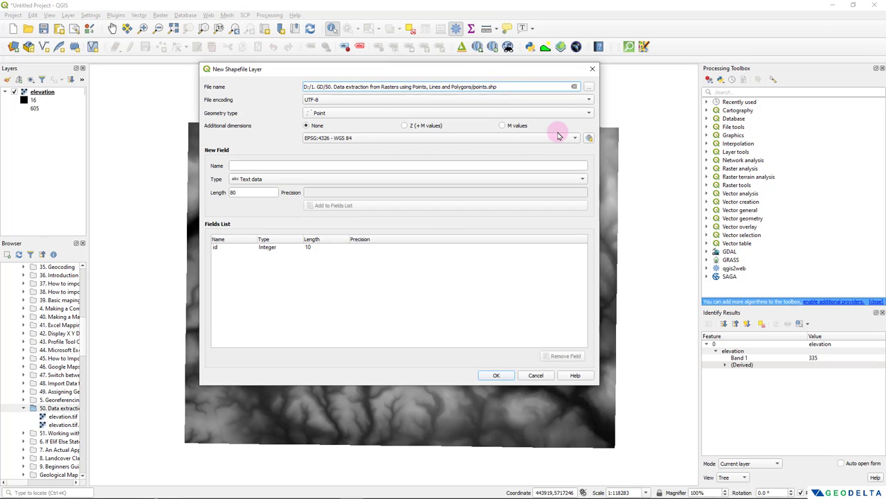
{"action": "left_click", "coordinate": [309, 138]}
{"action": "left_click", "coordinate": [300, 149]}
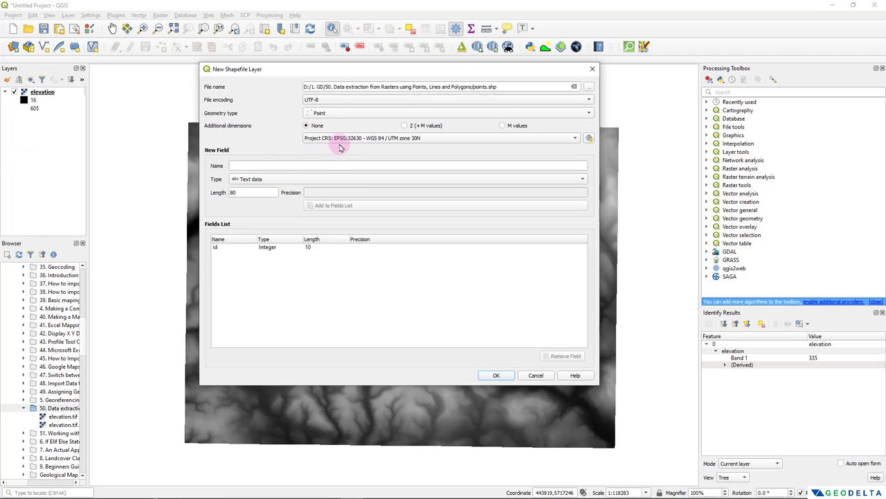
{"action": "left_click", "coordinate": [493, 374]}
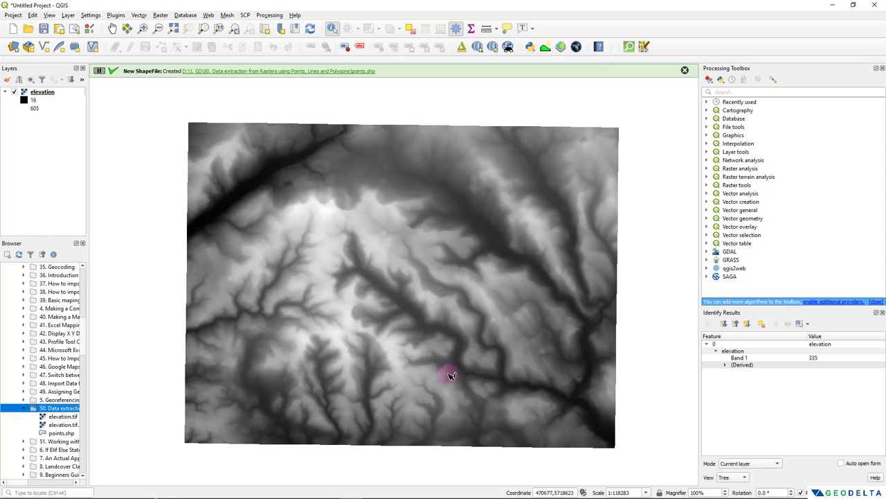
{"action": "left_click", "coordinate": [60, 434]}
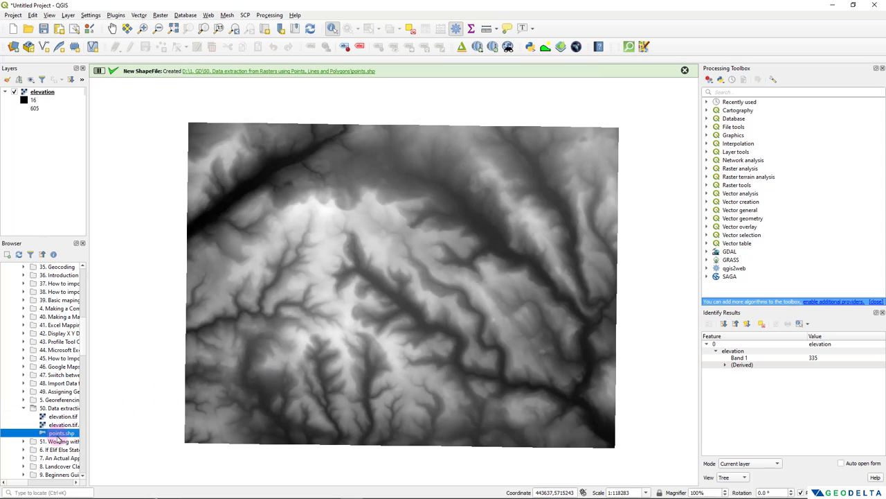
{"action": "double_click", "coordinate": [60, 434]}
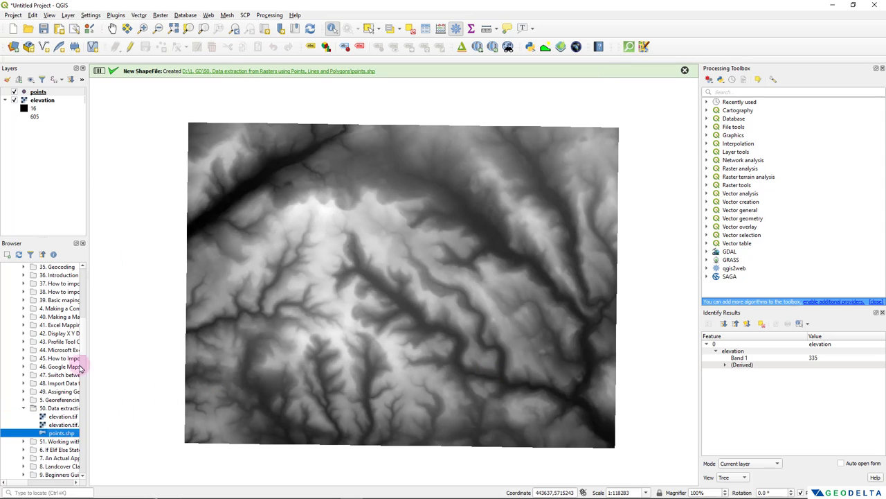
Step: Set the fill color of the points layer's simple marker to yellow (#f2e200)
{"action": "double_click", "coordinate": [38, 92]}
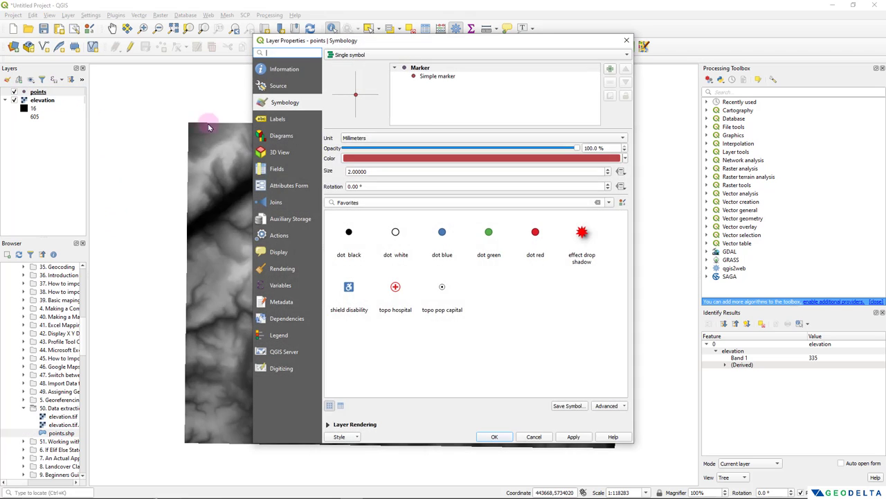
{"action": "left_click", "coordinate": [418, 76]}
{"action": "left_click", "coordinate": [435, 172]}
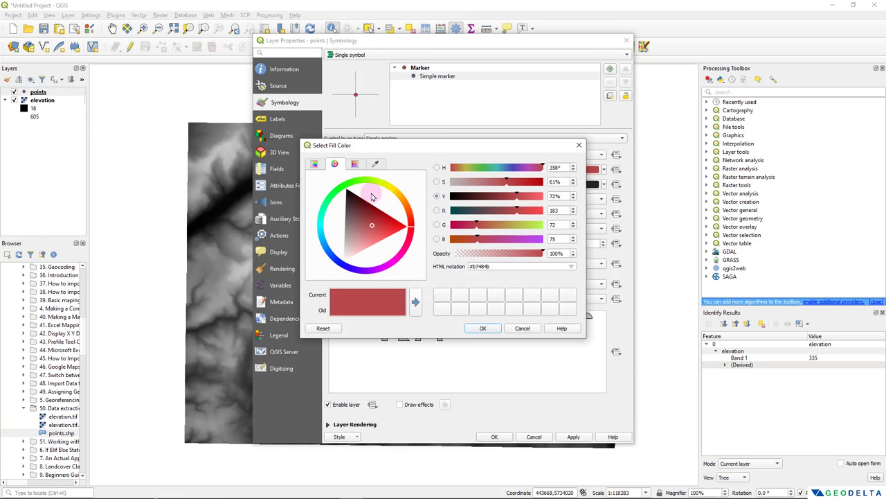
{"action": "left_click", "coordinate": [390, 185]}
{"action": "left_click", "coordinate": [386, 196]}
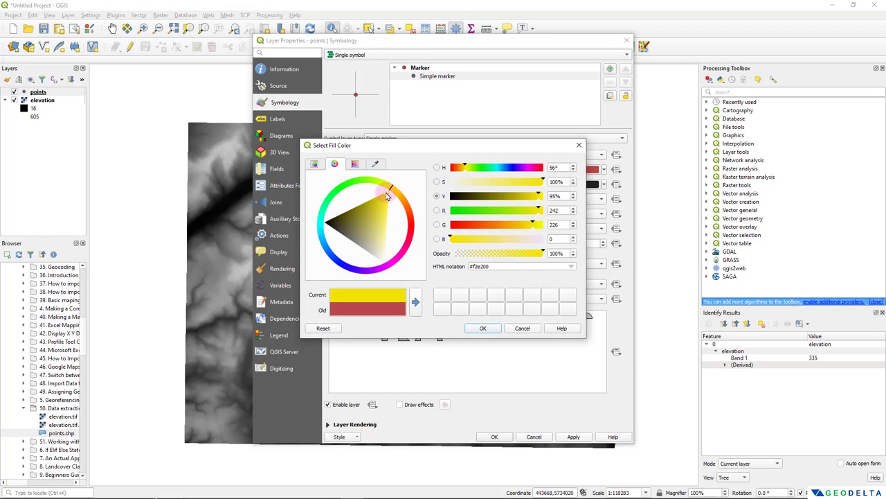
{"action": "left_click", "coordinate": [482, 327]}
{"action": "left_click", "coordinate": [574, 436]}
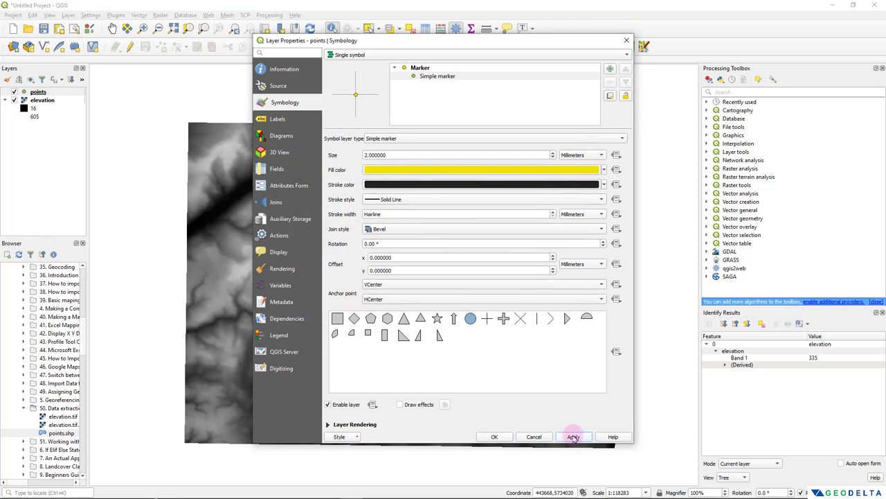
{"action": "left_click", "coordinate": [495, 436]}
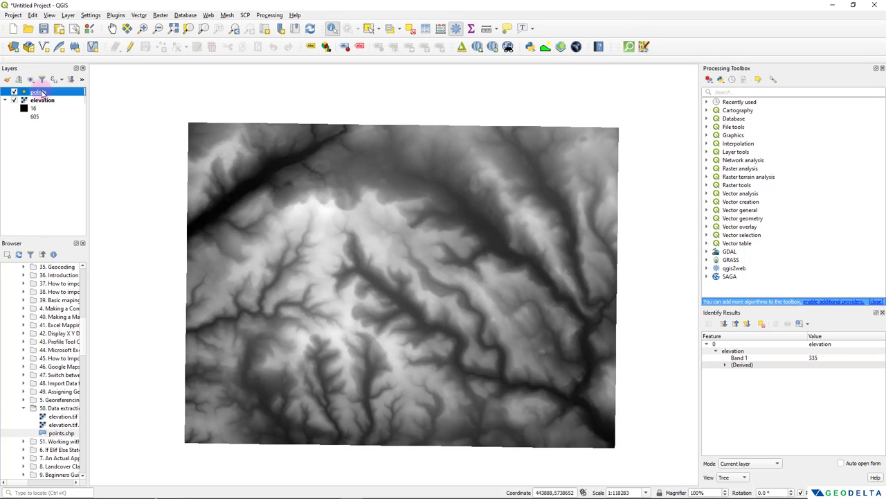
Step: Start editing the points layer and add points with id 1 in the raster's northwest and id 2 in its north-central part
{"action": "left_click", "coordinate": [131, 47]}
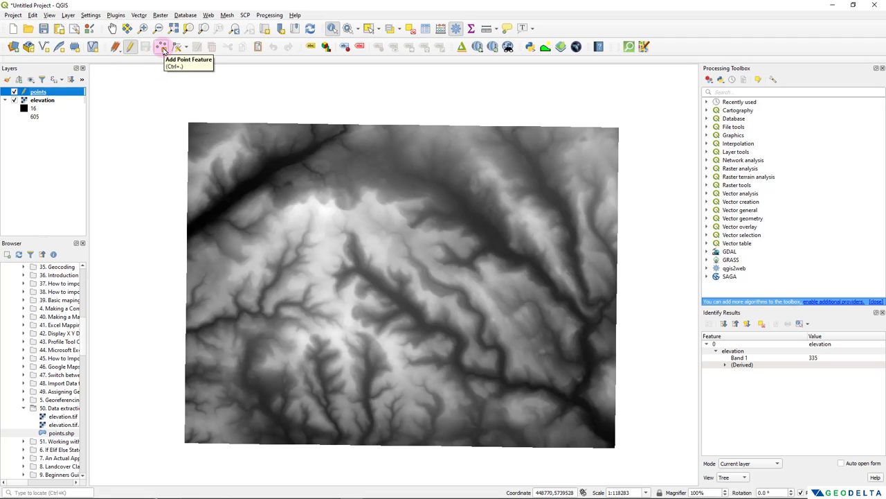
{"action": "left_click", "coordinate": [162, 48]}
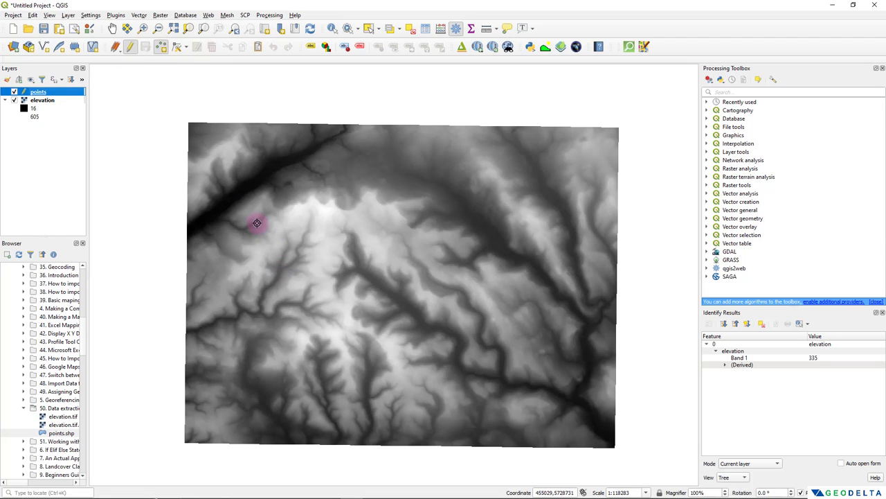
{"action": "left_click", "coordinate": [243, 214]}
{"action": "type", "text": "1"}
{"action": "left_click", "coordinate": [450, 284]}
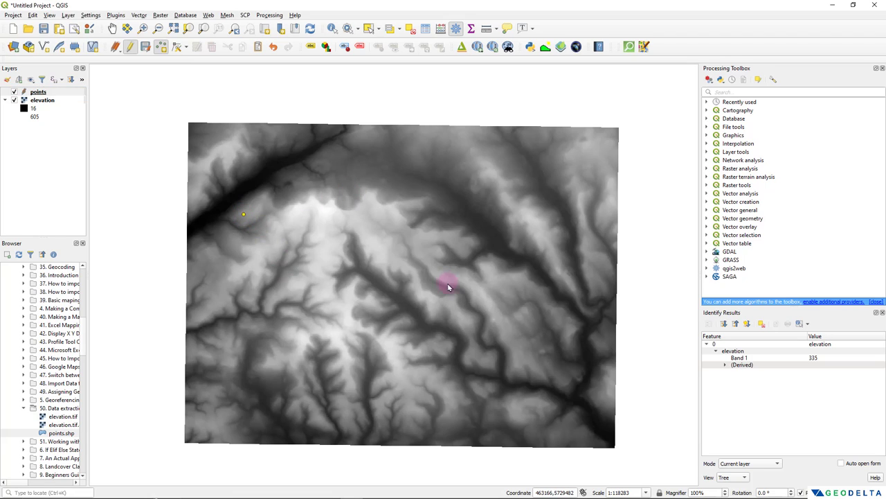
{"action": "left_click", "coordinate": [398, 180]}
{"action": "type", "text": "2"}
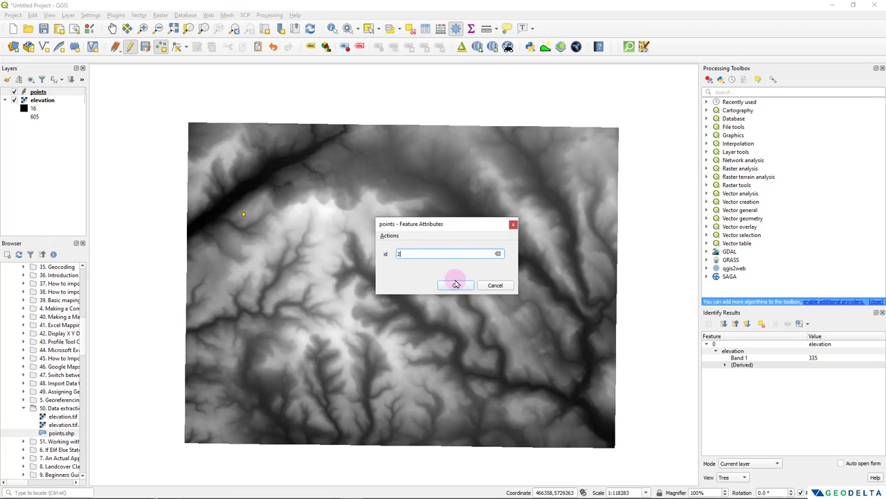
{"action": "left_click", "coordinate": [461, 288]}
Step: Add a point with id 3 on the raster's eastern side and one with id 4 near the southeastern valley
{"action": "left_click", "coordinate": [551, 314]}
{"action": "type", "text": "3"}
{"action": "left_click", "coordinate": [456, 285]}
{"action": "left_click", "coordinate": [522, 388]}
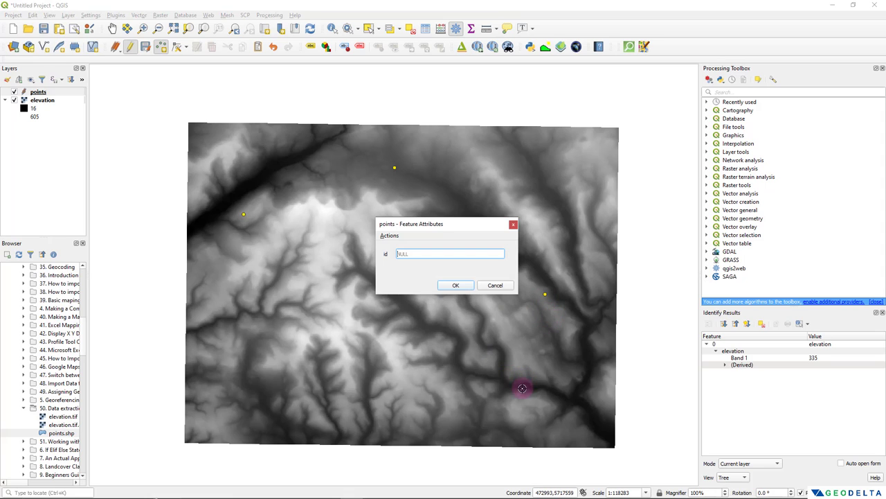
{"action": "type", "text": "4"}
{"action": "left_click", "coordinate": [455, 285]}
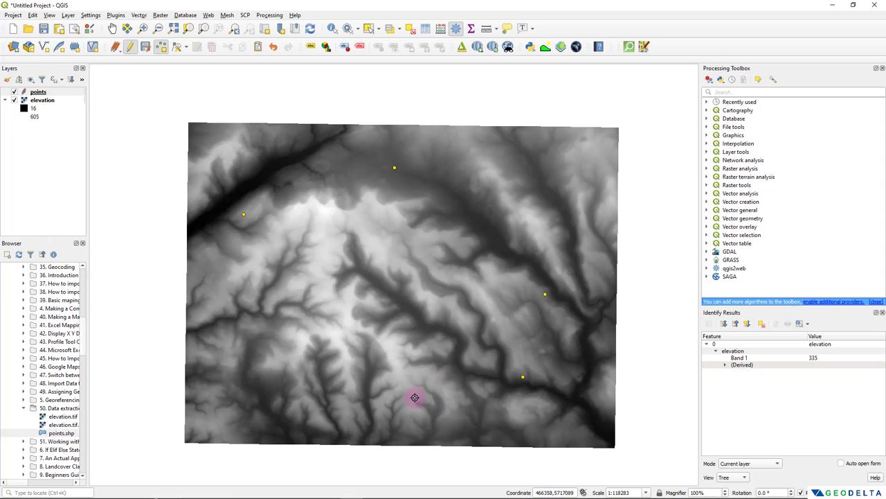
Step: Add a point with id 5 in the raster's south-central part and one with id 6 in its southwestern part
{"action": "left_click", "coordinate": [420, 395]}
{"action": "type", "text": "5"}
{"action": "left_click", "coordinate": [450, 290]}
{"action": "left_click", "coordinate": [271, 327]}
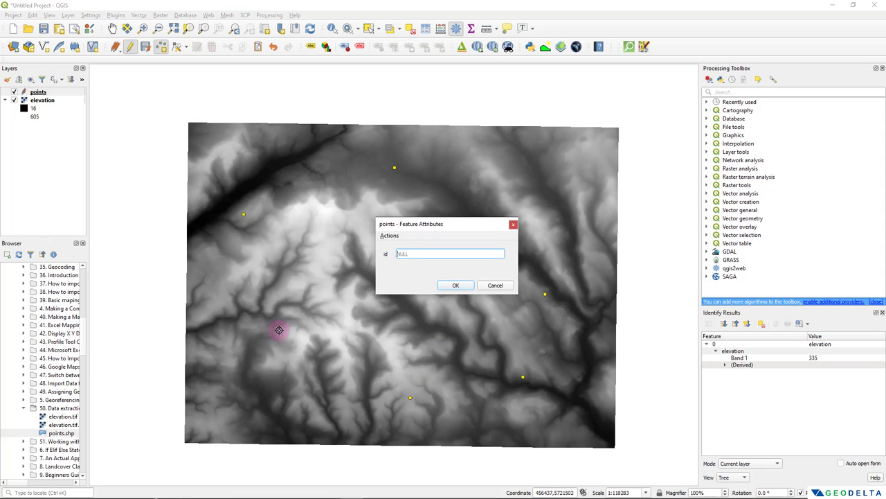
{"action": "type", "text": "6"}
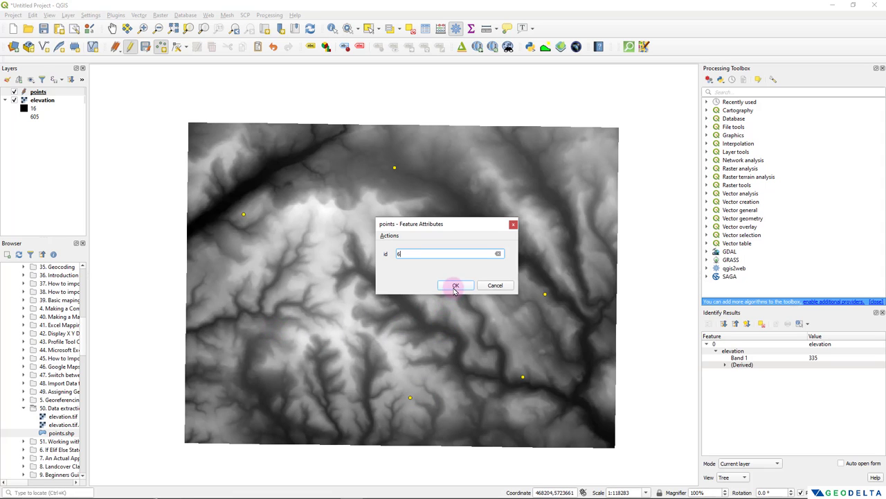
{"action": "left_click", "coordinate": [455, 288]}
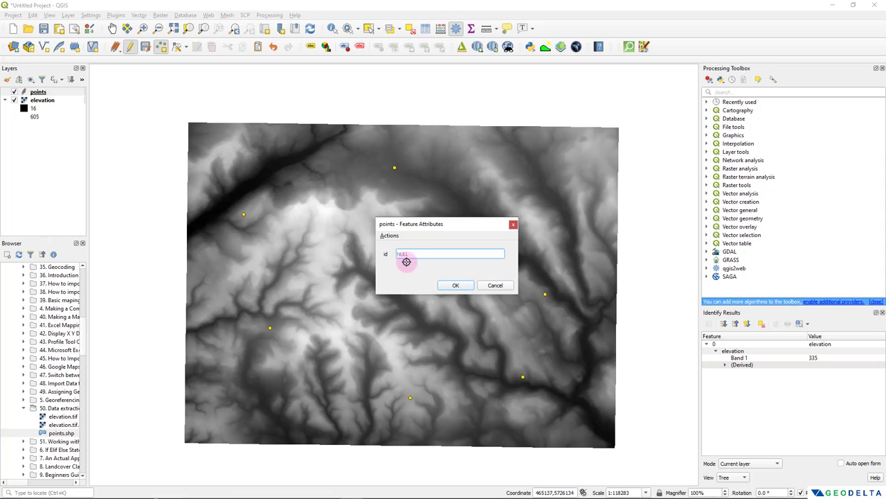
Step: Add points with id 7 near the raster's center and id 8 in its northeast, and save the edits and end the editing session
{"action": "left_click", "coordinate": [455, 285]}
{"action": "left_click", "coordinate": [572, 176]}
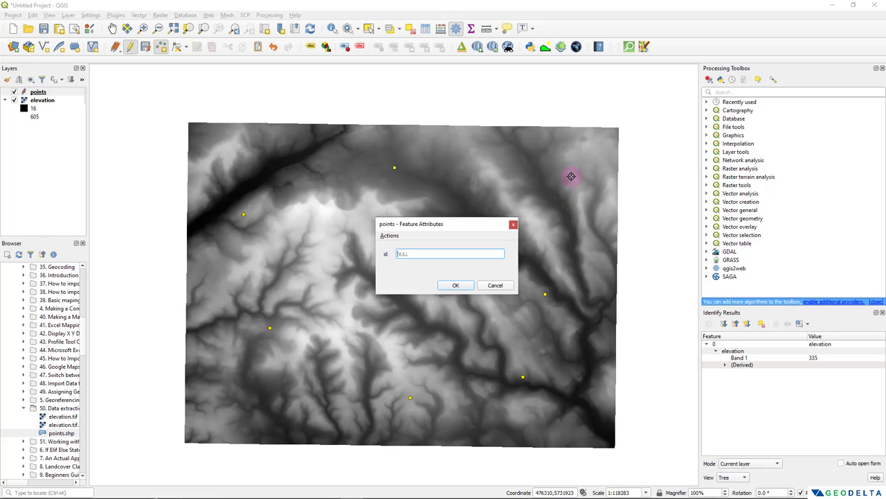
{"action": "left_click", "coordinate": [455, 285]}
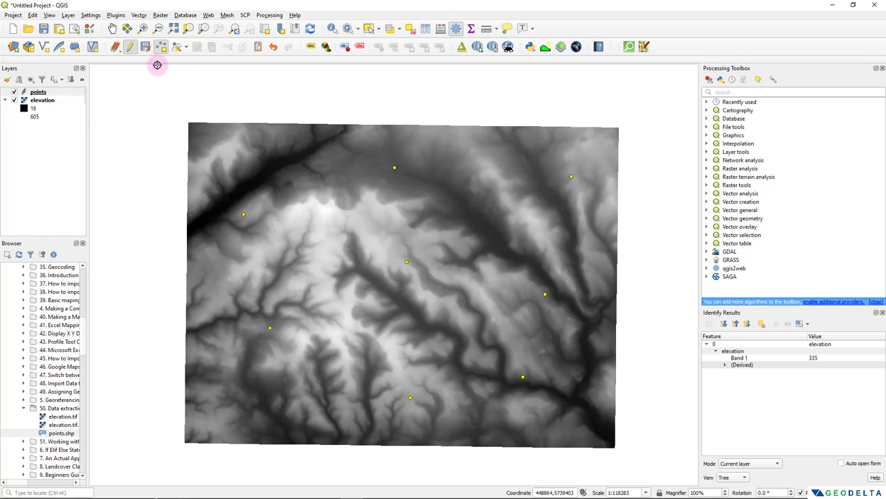
{"action": "left_click", "coordinate": [132, 48]}
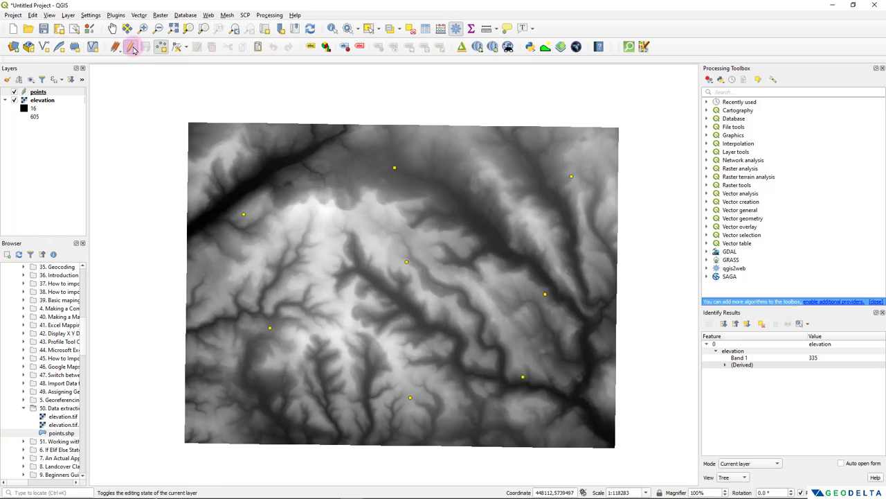
{"action": "left_click", "coordinate": [131, 47]}
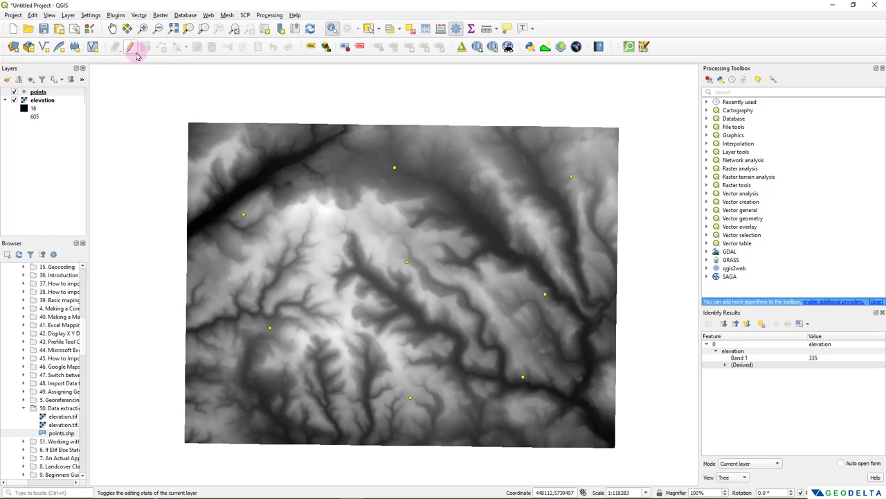
Step: View the points layer's attribute table beside the map, sorted by id in ascending order
{"action": "right_click", "coordinate": [58, 93]}
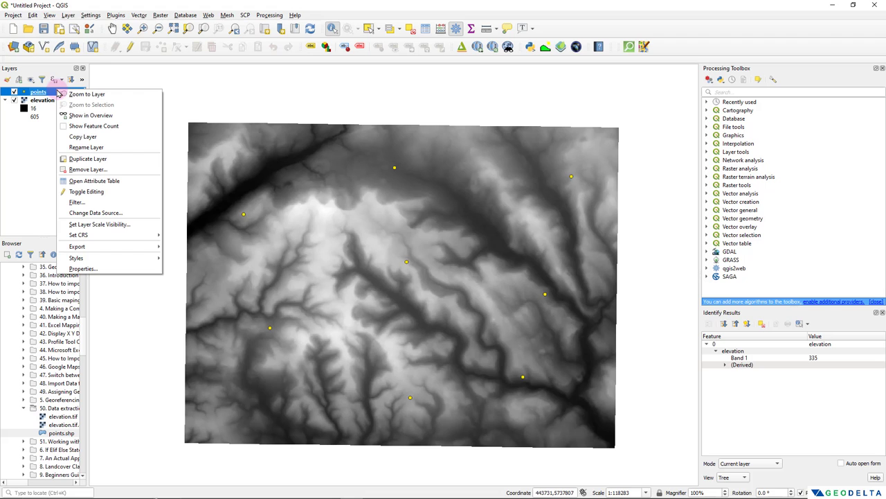
{"action": "left_click", "coordinate": [124, 181]}
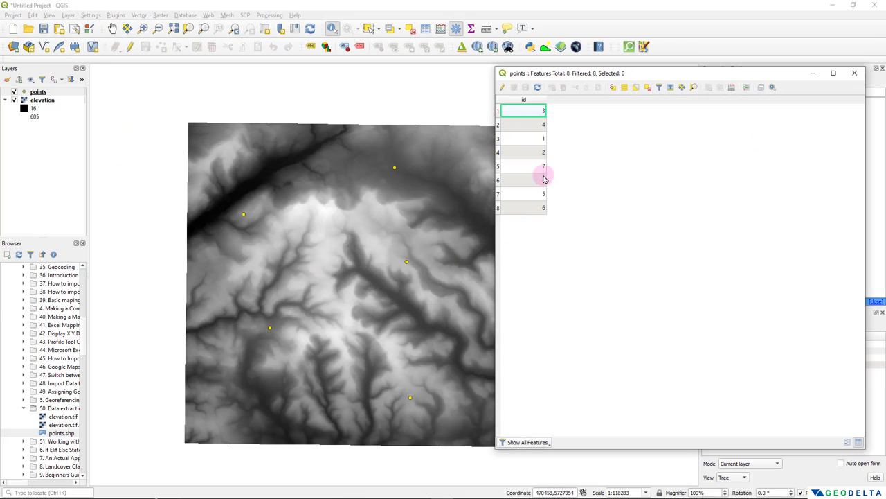
{"action": "left_click_drag", "start_coordinate": [494, 152], "coordinate": [638, 166]}
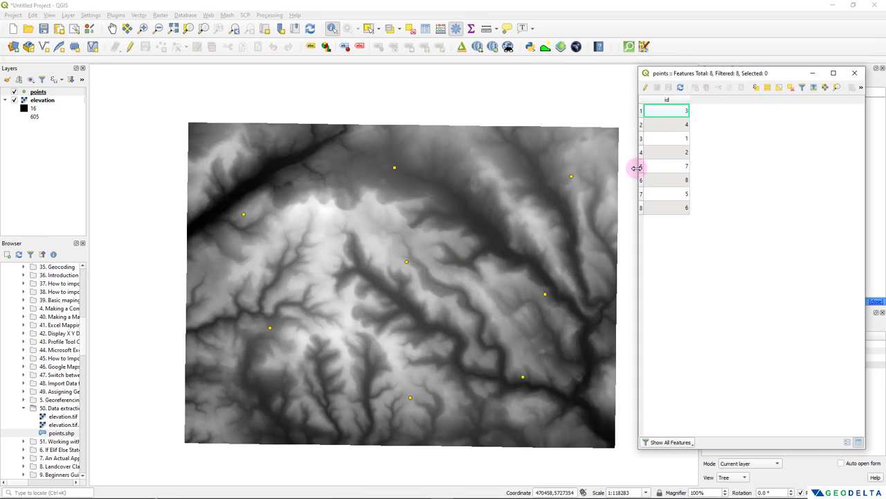
{"action": "left_click", "coordinate": [670, 99]}
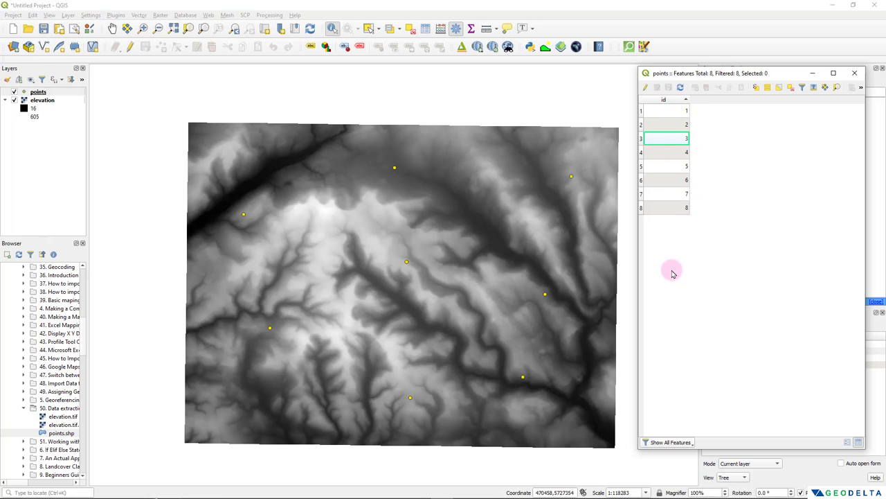
Step: Select the point with id 1 in the attribute table and inspect its location on the elevation raster
{"action": "left_click", "coordinate": [641, 115]}
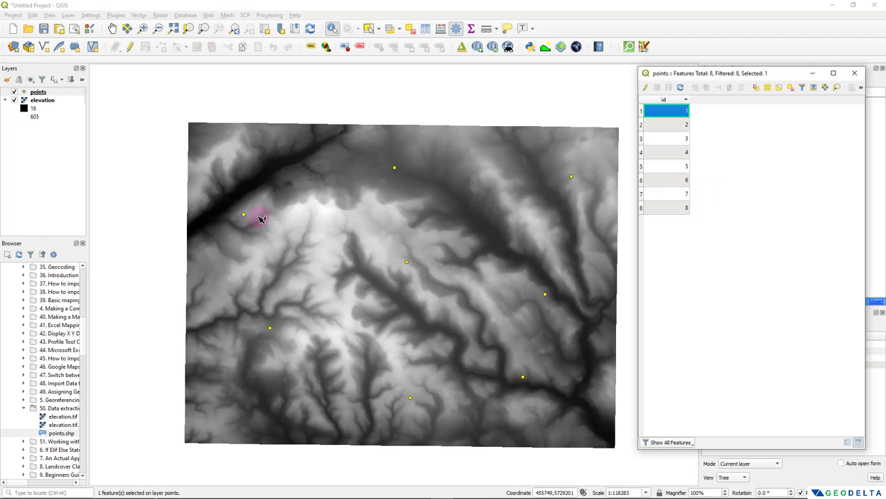
{"action": "scroll", "coordinate": [246, 215], "scroll_direction": "up", "scroll_amount": 3}
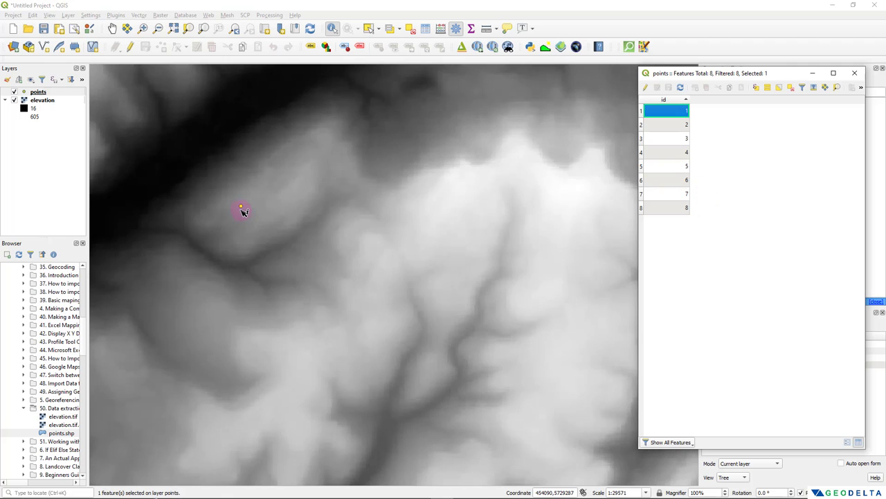
{"action": "scroll", "coordinate": [244, 209], "scroll_direction": "down", "scroll_amount": 2}
{"action": "scroll", "coordinate": [244, 210], "scroll_direction": "down", "scroll_amount": 1}
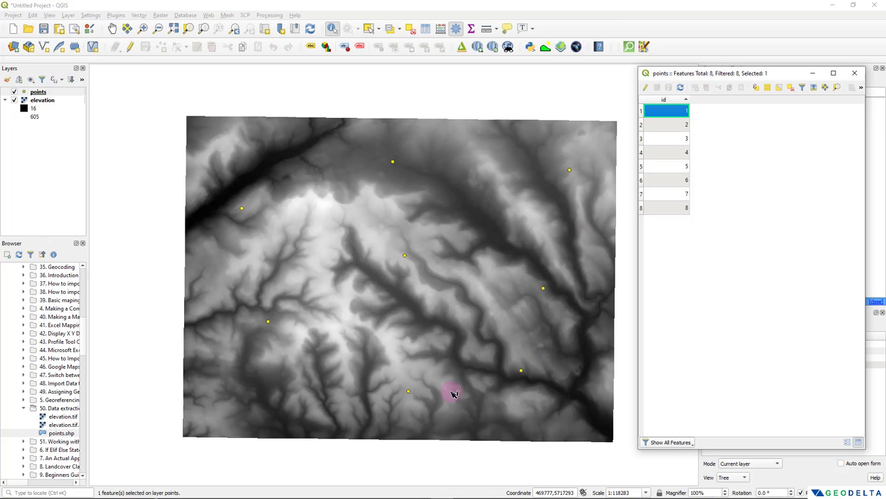
{"action": "left_click", "coordinate": [556, 205]}
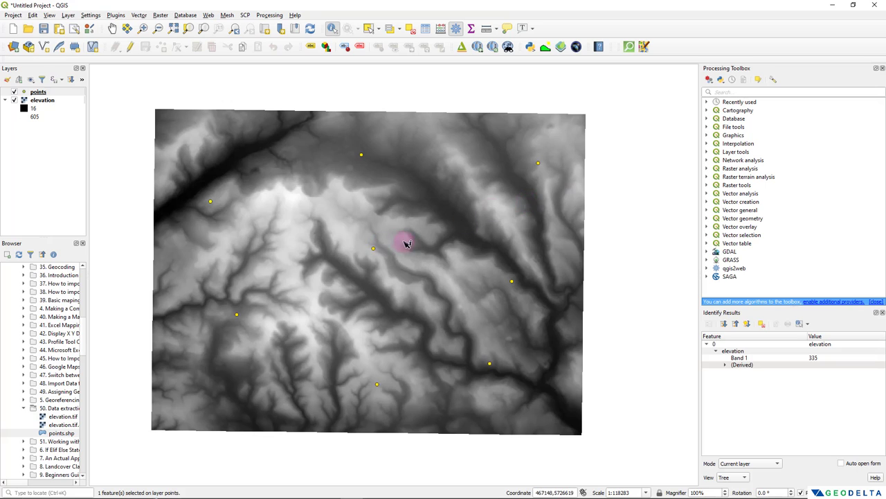
Step: Search the processing algorithms for "sample raster" and open the Sample raster values tool from Raster analysis
{"action": "left_click", "coordinate": [748, 92]}
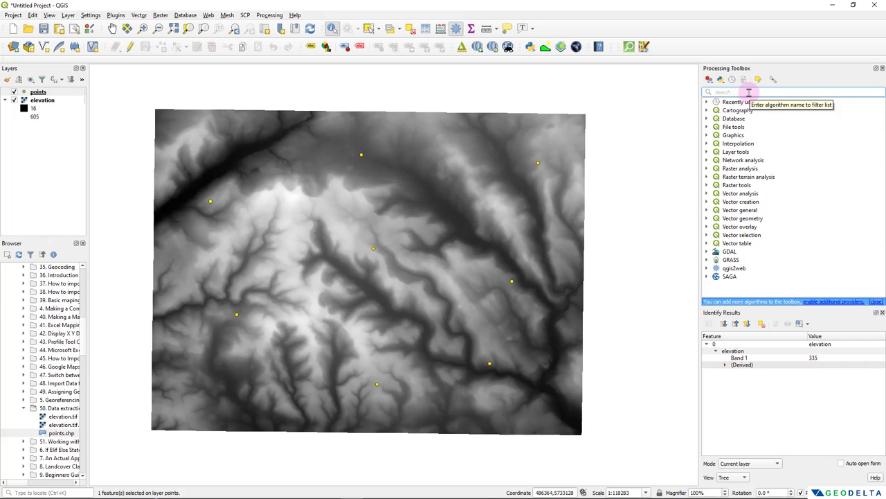
{"action": "type", "text": "sample raster"}
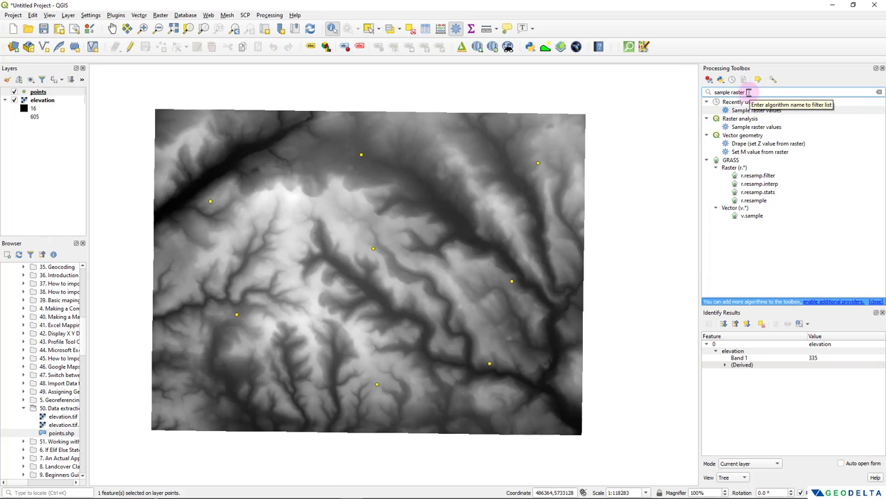
{"action": "left_click", "coordinate": [754, 126]}
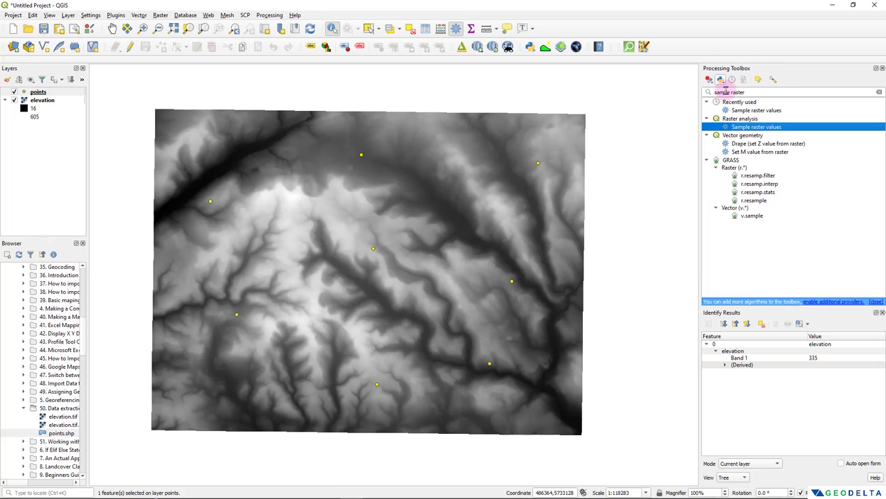
{"action": "left_click", "coordinate": [269, 16]}
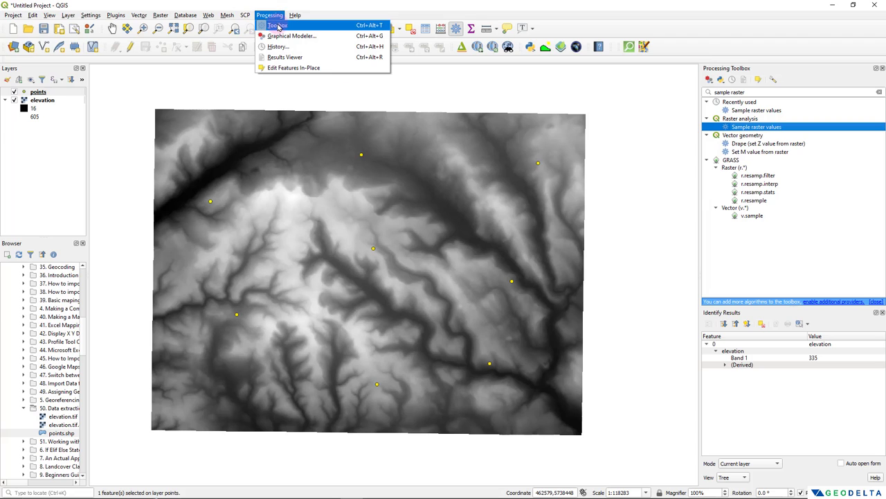
{"action": "left_click", "coordinate": [762, 129]}
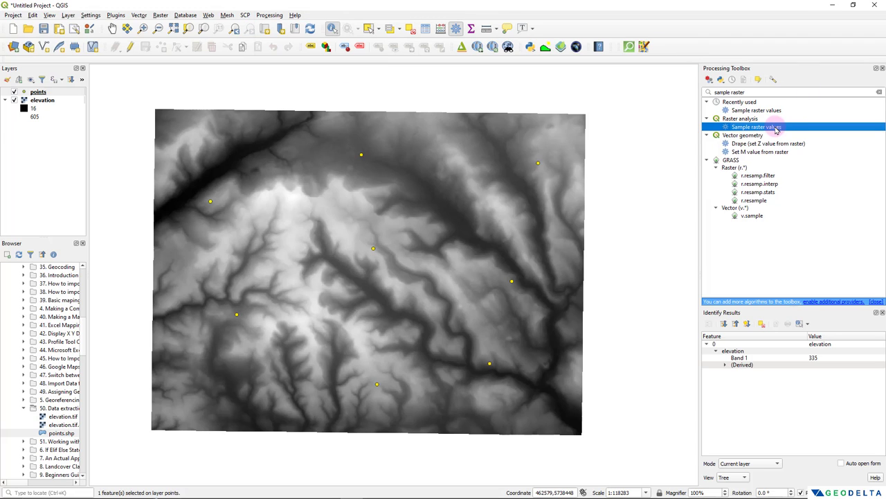
{"action": "double_click", "coordinate": [753, 129]}
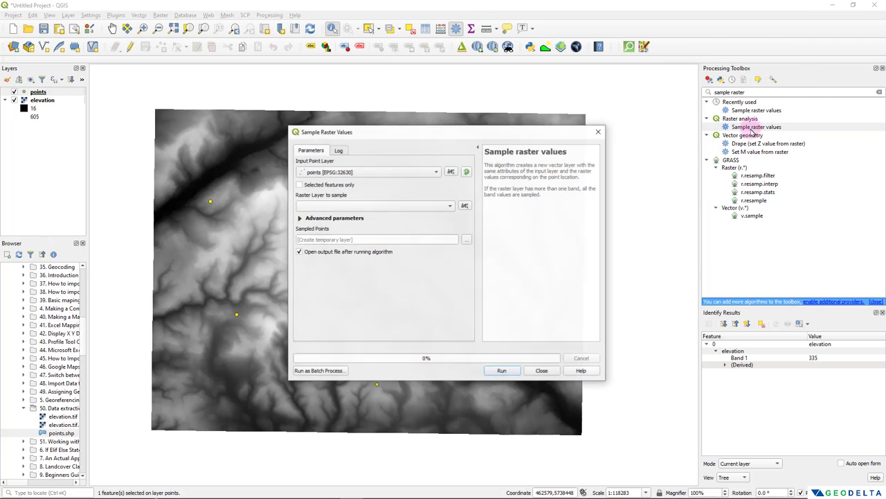
{"action": "left_click_drag", "start_coordinate": [387, 143], "coordinate": [354, 140]}
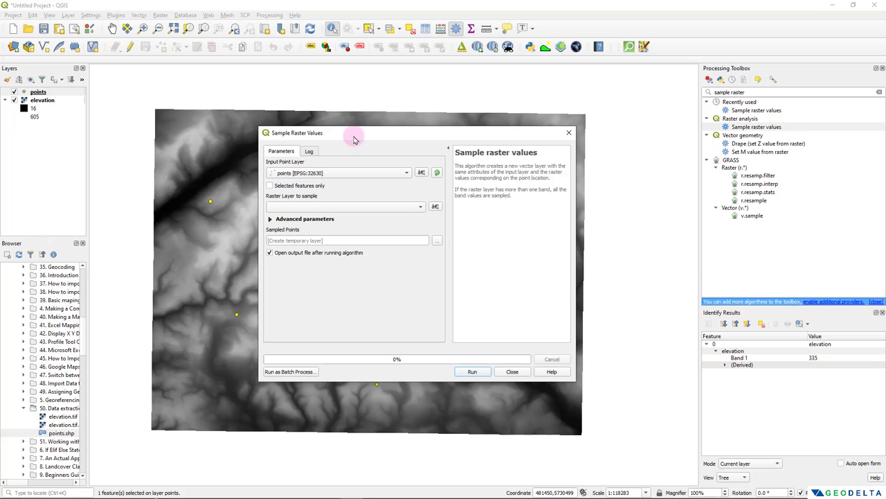
Step: Sample the elevation raster at the points layer's features, with the output as a temporary layer
{"action": "left_click", "coordinate": [310, 175]}
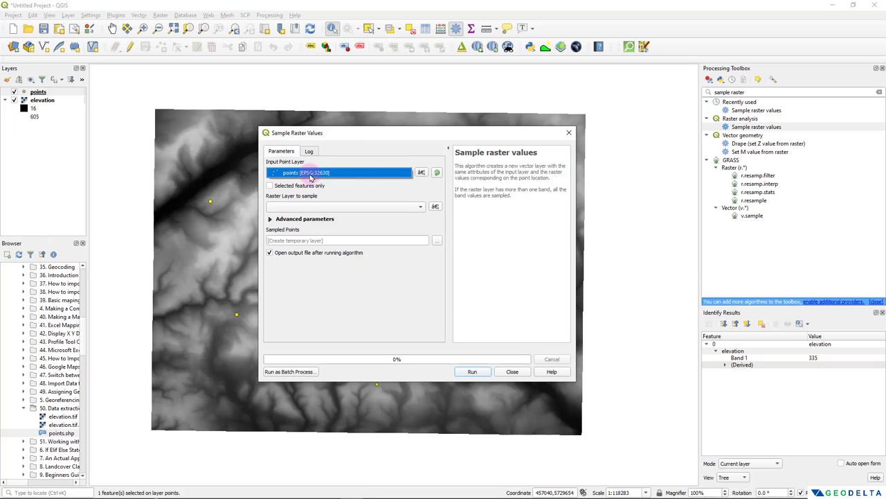
{"action": "left_click", "coordinate": [373, 196]}
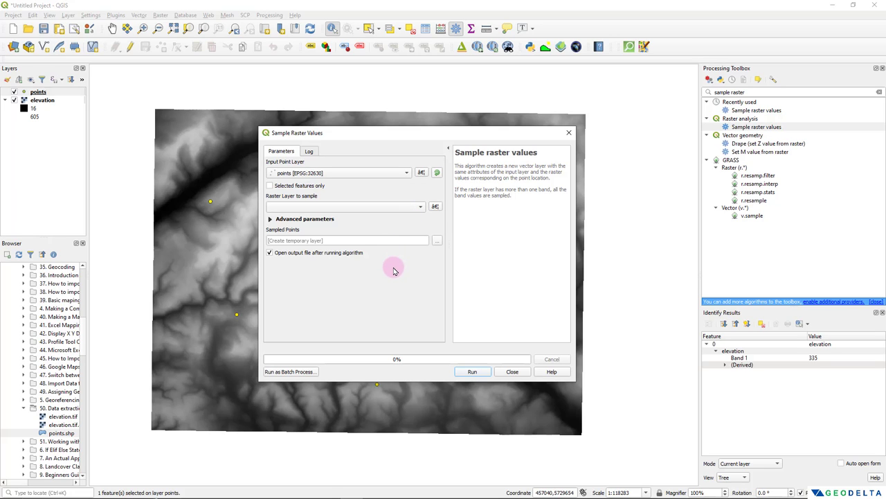
{"action": "left_click", "coordinate": [376, 207]}
{"action": "left_click", "coordinate": [305, 211]}
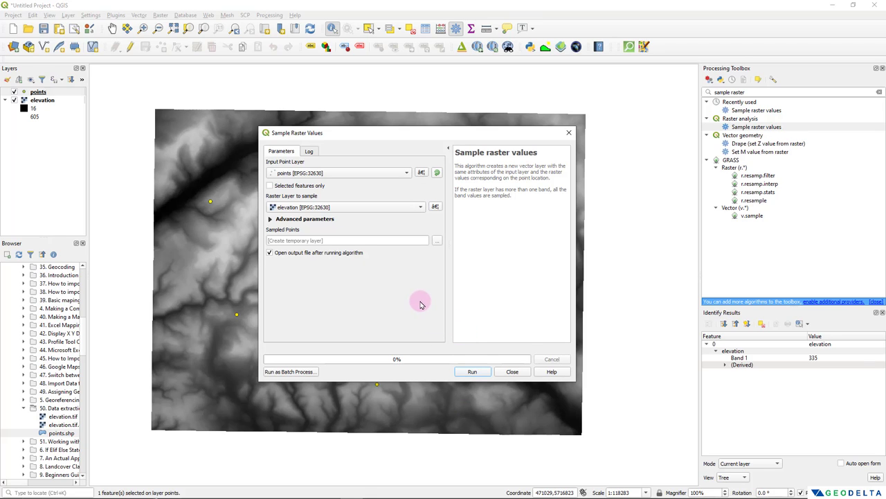
{"action": "left_click", "coordinate": [472, 372]}
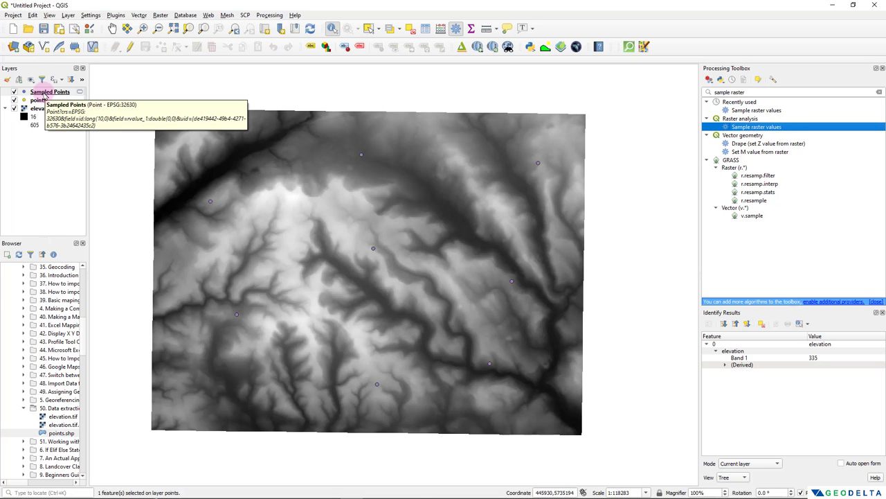
Step: View the Sampled Points layer's attribute table with its extracted raster values, sorted by id in ascending order
{"action": "right_click", "coordinate": [45, 95]}
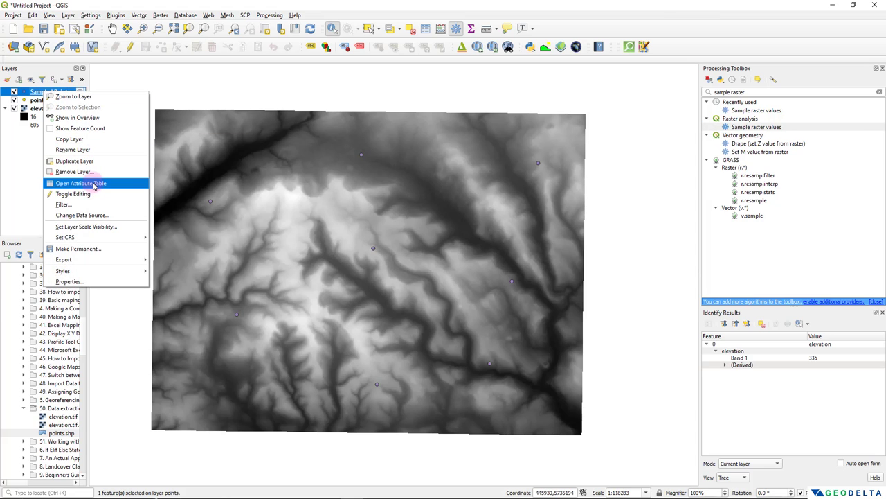
{"action": "left_click", "coordinate": [94, 185]}
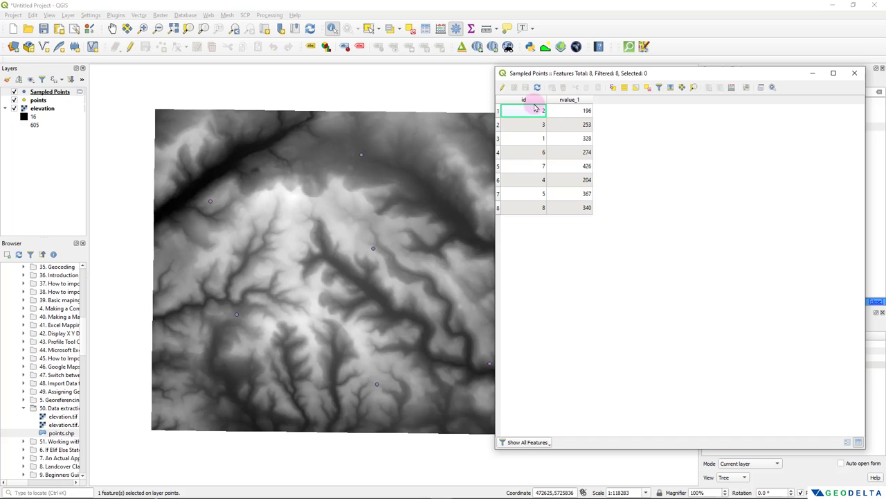
{"action": "left_click", "coordinate": [26, 92]}
{"action": "left_click", "coordinate": [533, 99]}
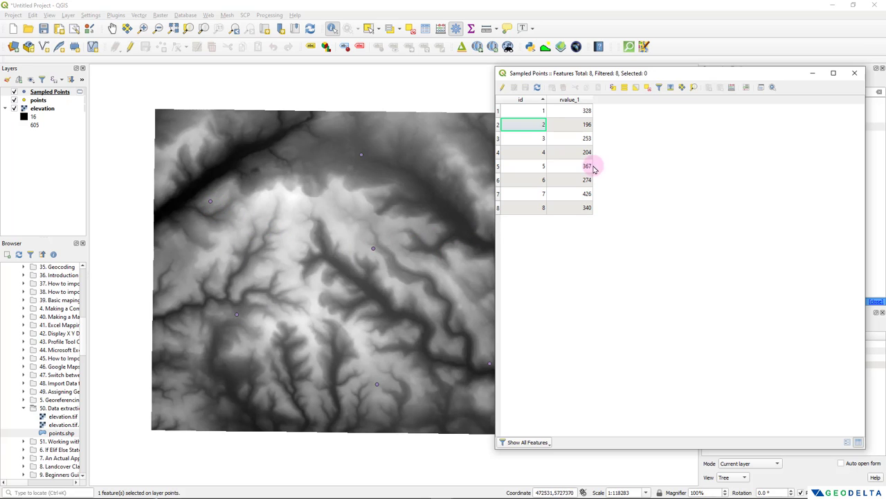
Step: Select the point with id 1 in the Sampled Points attribute table and identify its attributes on the map
{"action": "left_click", "coordinate": [499, 113]}
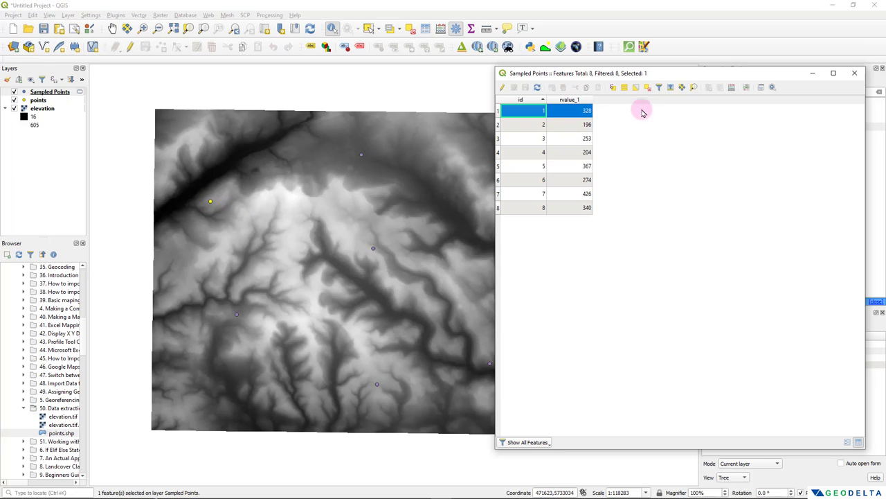
{"action": "scroll", "coordinate": [204, 200], "scroll_direction": "up", "scroll_amount": 6}
{"action": "left_click", "coordinate": [203, 195]}
{"action": "scroll", "coordinate": [229, 234], "scroll_direction": "up", "scroll_amount": 4}
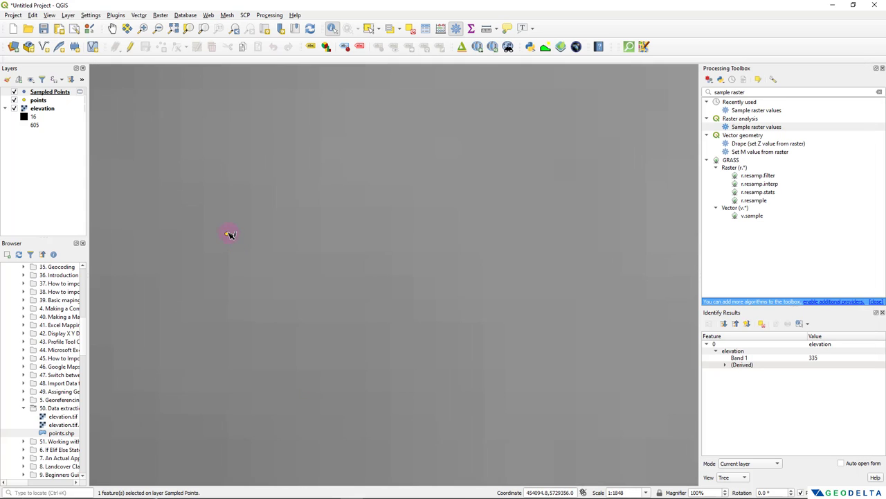
{"action": "left_click", "coordinate": [214, 249]}
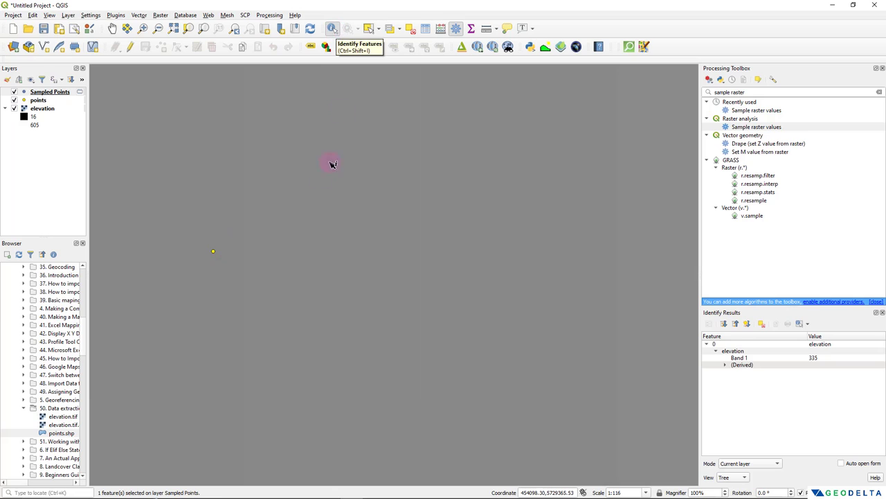
{"action": "left_click", "coordinate": [213, 250]}
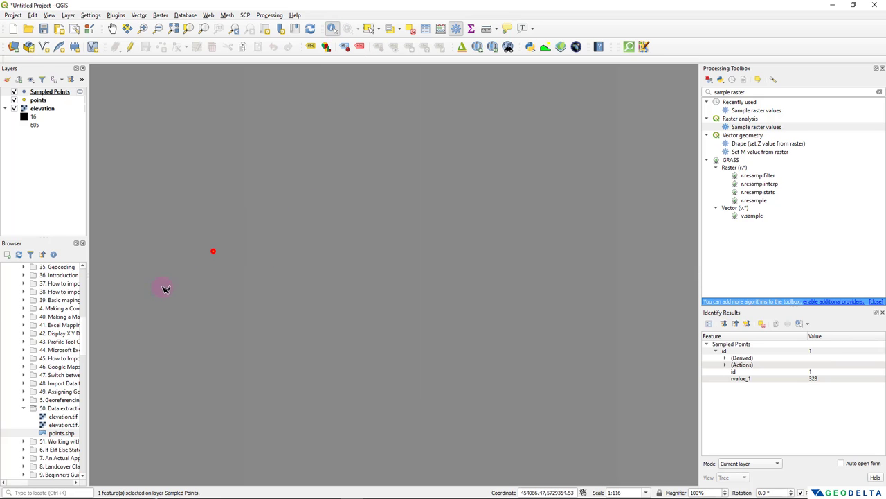
Step: Identify the elevation raster's Band 1 value at the selected point
{"action": "right_click", "coordinate": [215, 253]}
{"action": "left_click", "coordinate": [215, 251]}
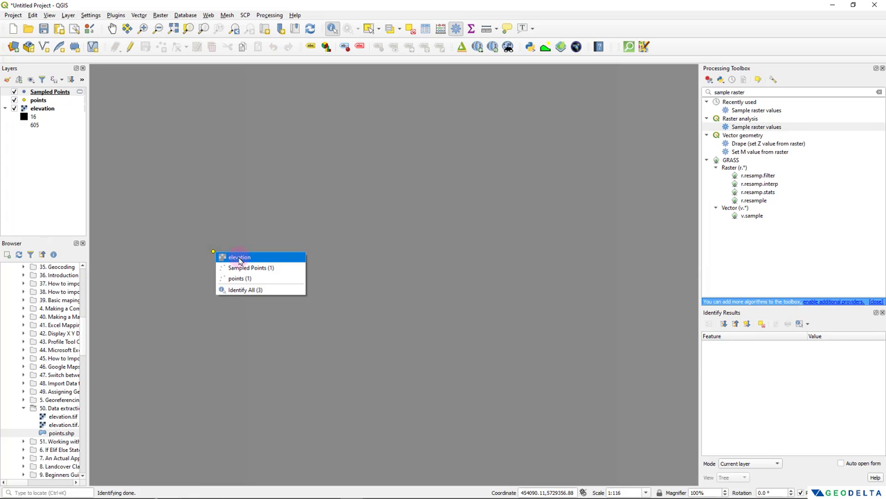
{"action": "left_click", "coordinate": [240, 258]}
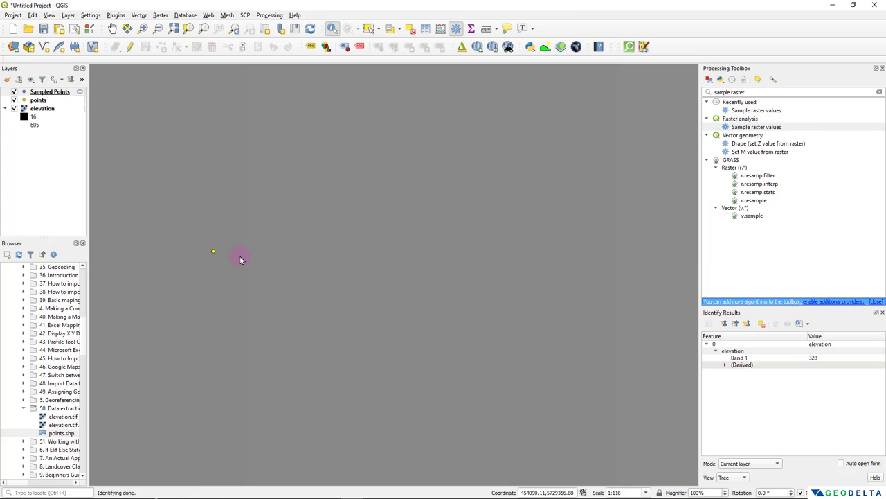
{"action": "left_click", "coordinate": [815, 360]}
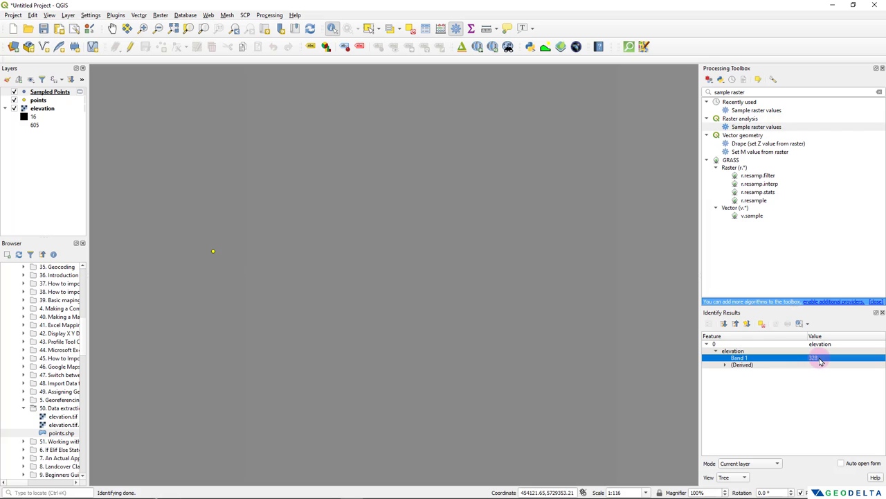
Step: Check the sampled raster value of the point with id 1 in the Sampled Points attribute table
{"action": "left_click", "coordinate": [36, 88]}
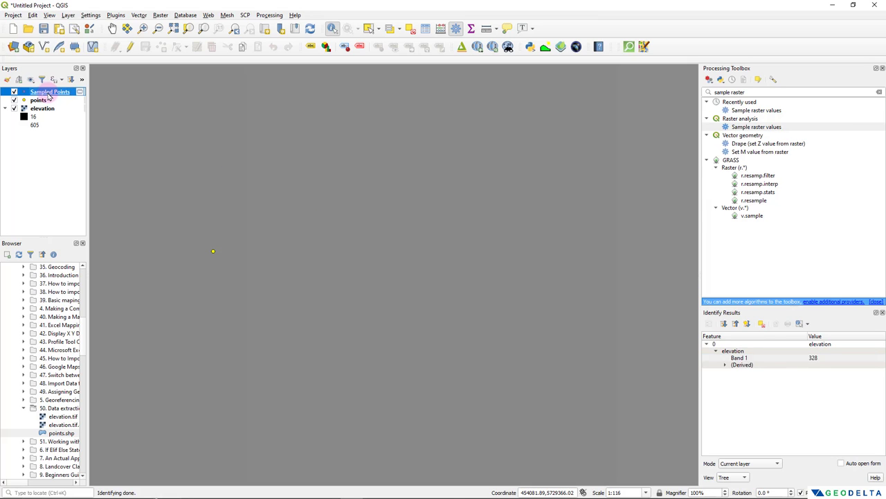
{"action": "key", "text": "F6"}
{"action": "left_click", "coordinate": [580, 112]}
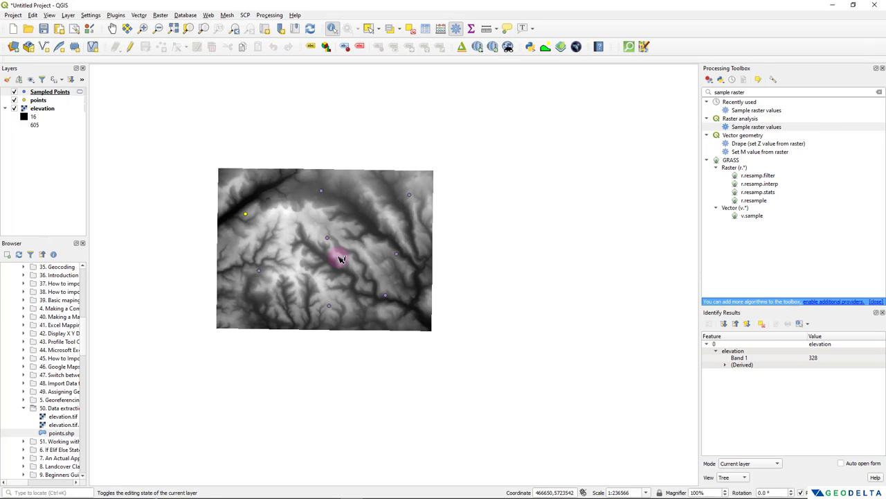
{"action": "scroll", "coordinate": [341, 259], "scroll_direction": "up", "scroll_amount": 1}
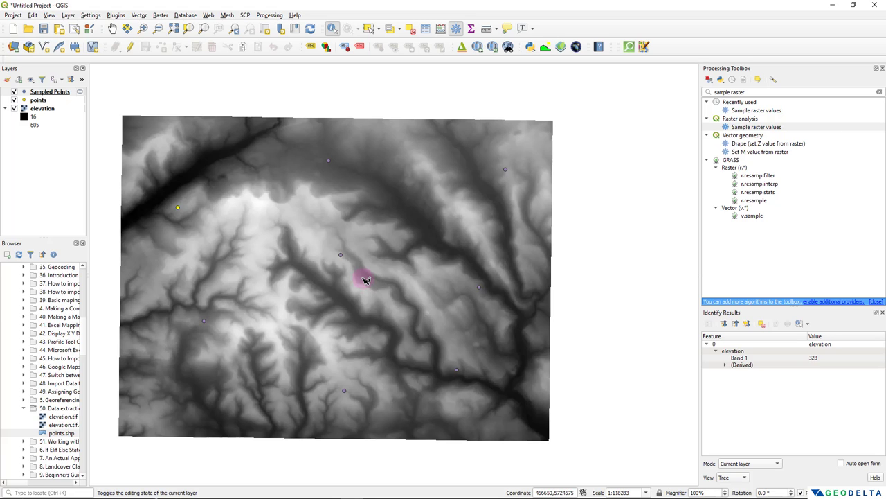
{"action": "scroll", "coordinate": [280, 308], "scroll_direction": "up", "scroll_amount": 2}
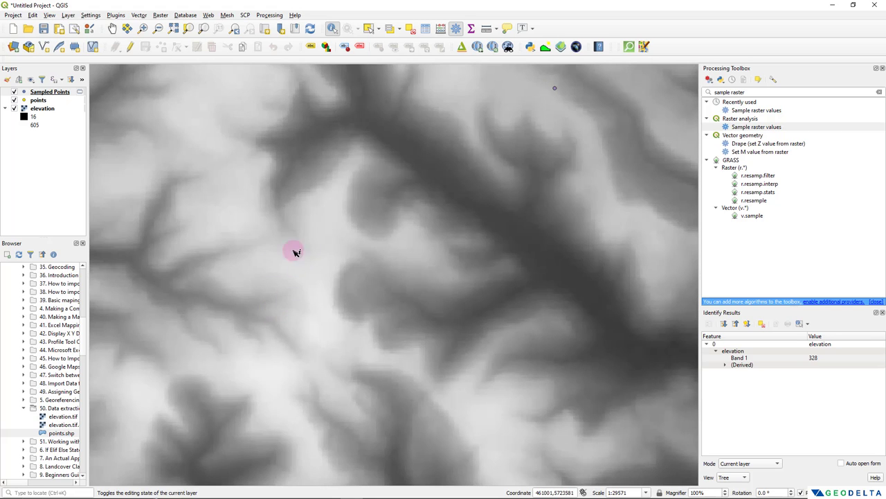
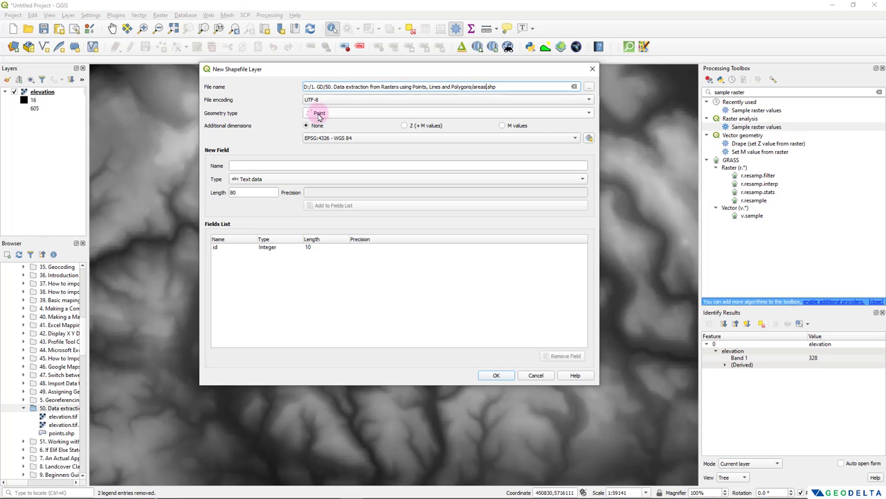
Step: Create the areas.shp shapefile with Polygon geometry and add it to the map
{"action": "left_click", "coordinate": [319, 113]}
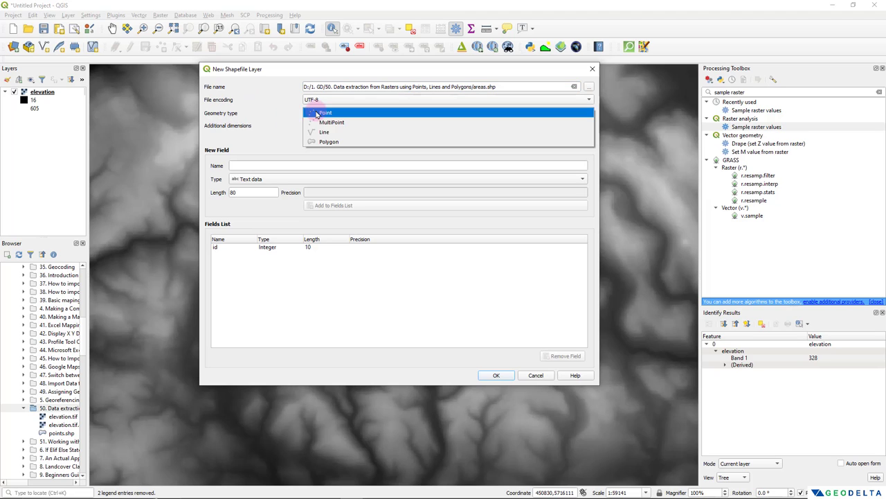
{"action": "left_click", "coordinate": [346, 141]}
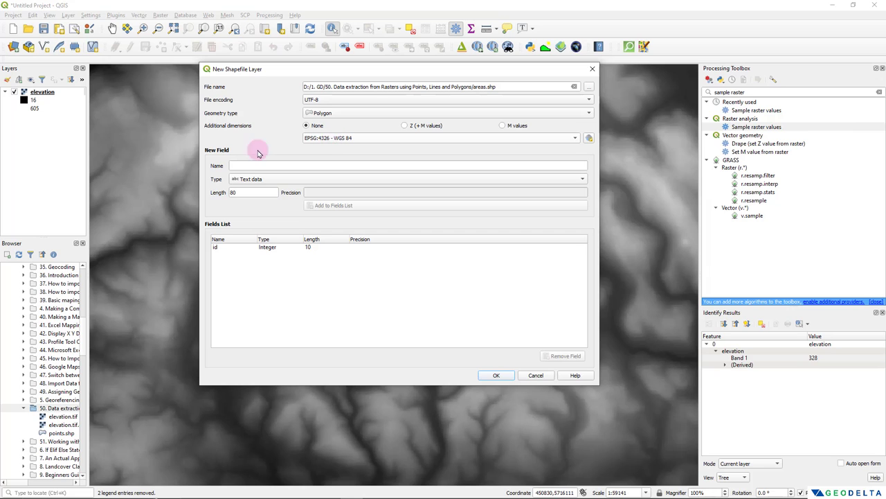
{"action": "left_click", "coordinate": [496, 375]}
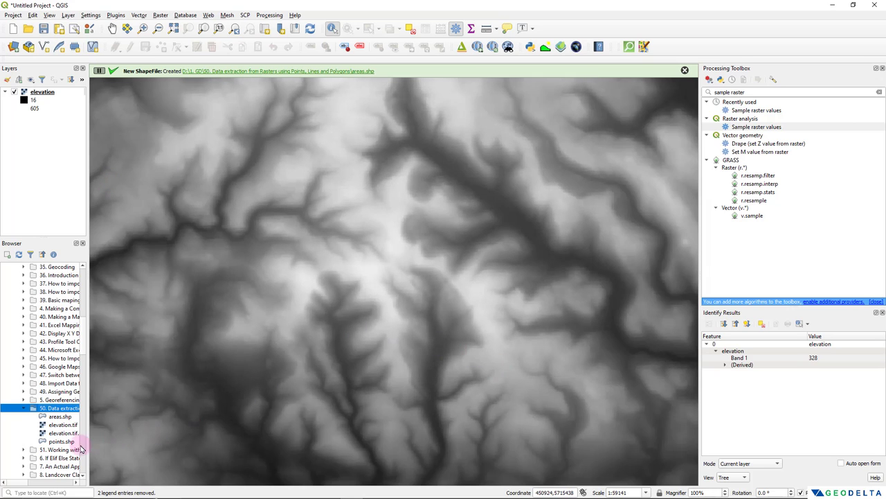
{"action": "double_click", "coordinate": [59, 416]}
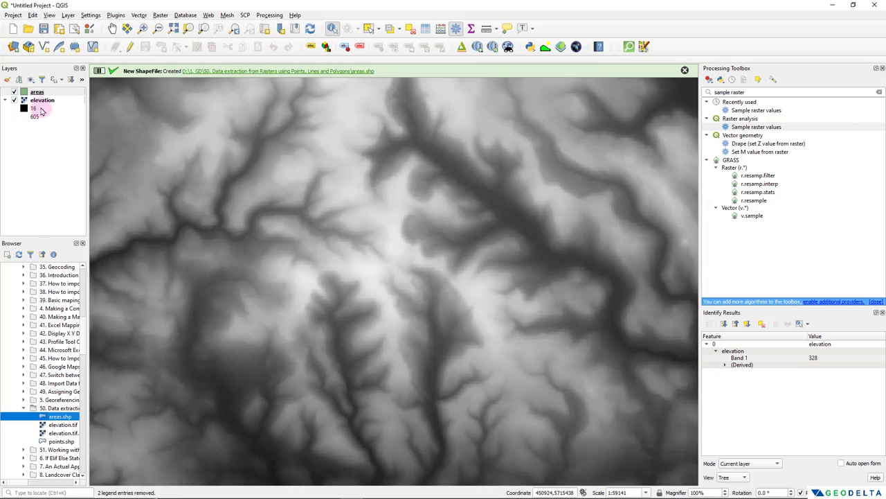
Step: Style the areas layer's fill as Outline: Simple line with a stroke width of 0.6 mm
{"action": "scroll", "coordinate": [277, 221], "scroll_direction": "down", "scroll_amount": 2}
{"action": "scroll", "coordinate": [277, 220], "scroll_direction": "up", "scroll_amount": 1}
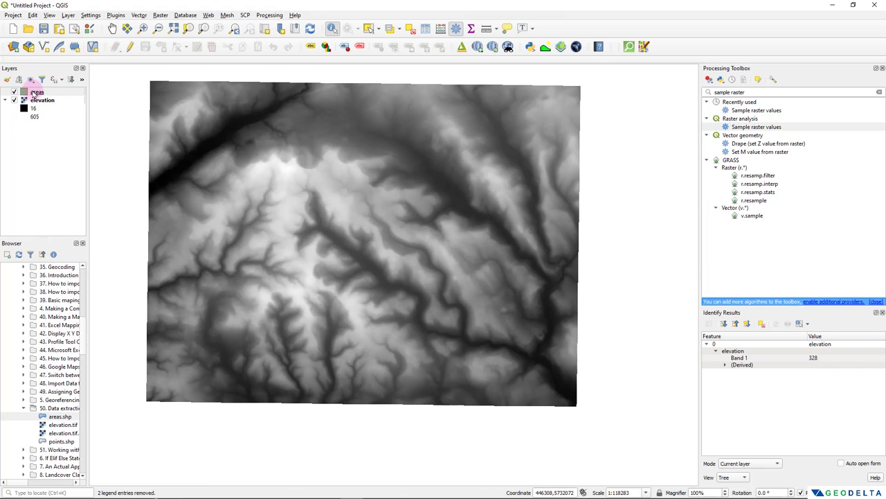
{"action": "right_click", "coordinate": [31, 93]}
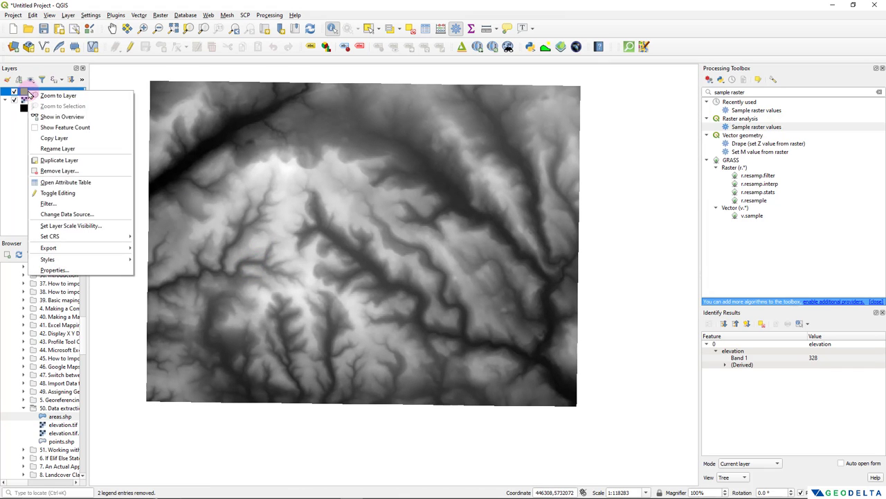
{"action": "left_click", "coordinate": [60, 271]}
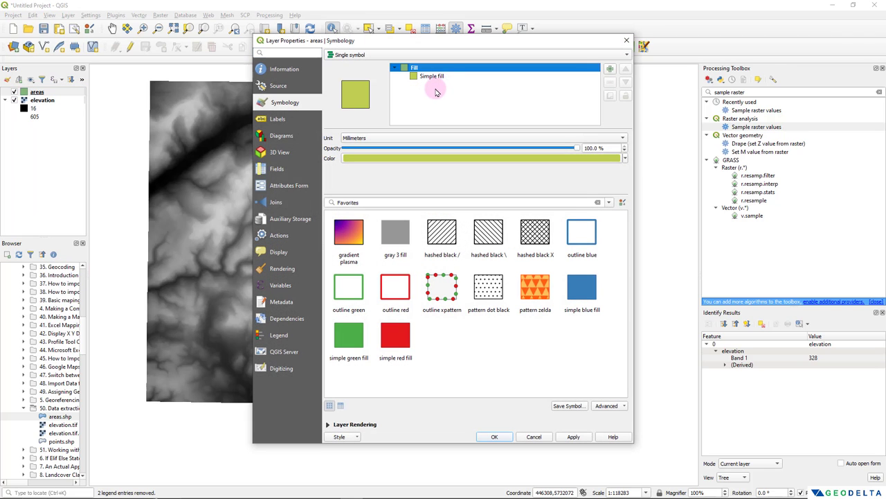
{"action": "left_click", "coordinate": [438, 79]}
{"action": "left_click", "coordinate": [415, 138]}
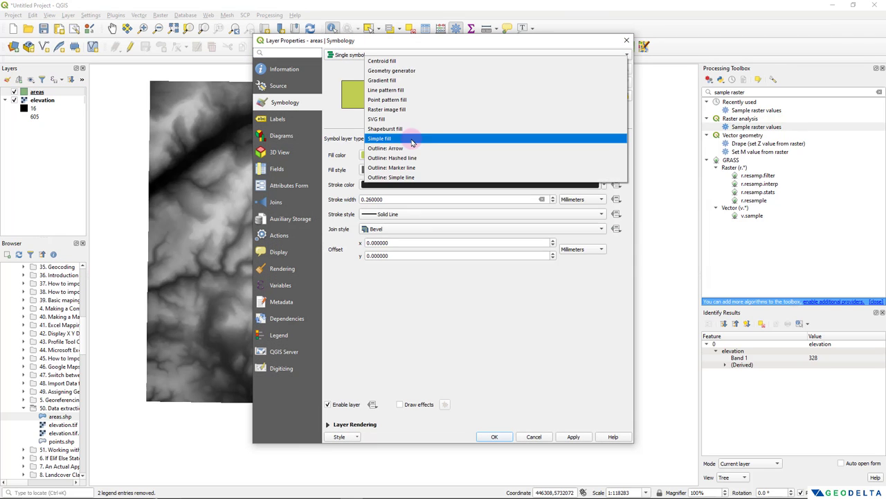
{"action": "left_click", "coordinate": [424, 178]}
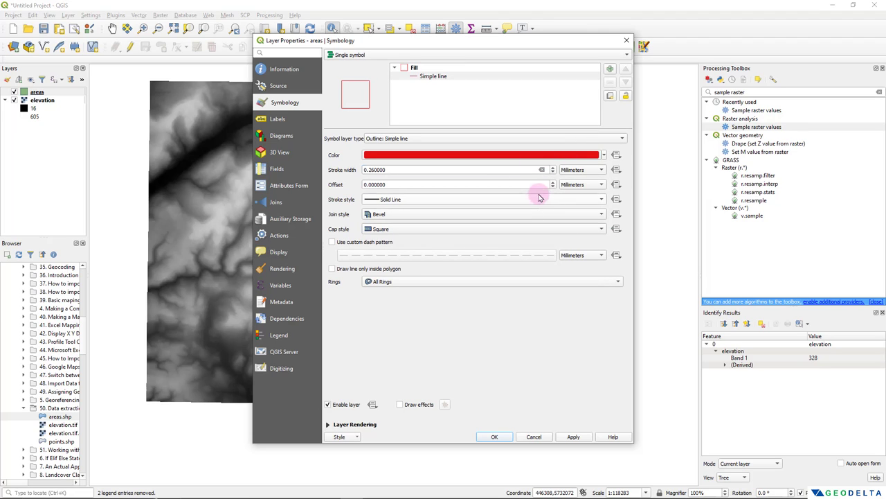
{"action": "double_click", "coordinate": [554, 169]}
{"action": "type", "text": "0.6"}
{"action": "left_click", "coordinate": [574, 435]}
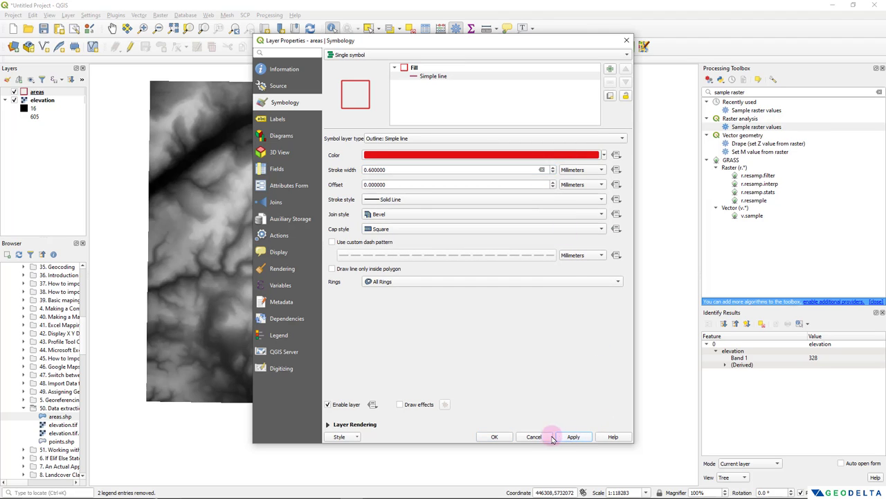
{"action": "left_click", "coordinate": [496, 436]}
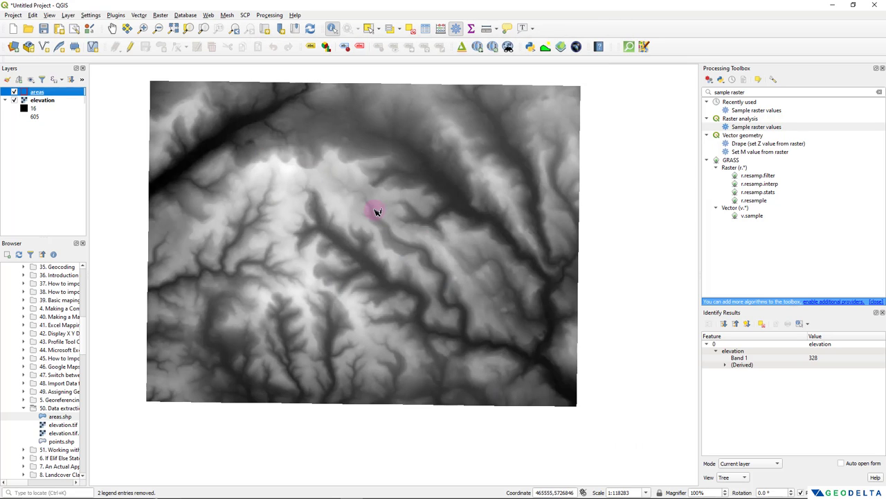
Step: Start editing the areas layer and digitize a many-sided polygon over the bright ridge in the raster's northwest, with id 1
{"action": "left_click", "coordinate": [131, 47]}
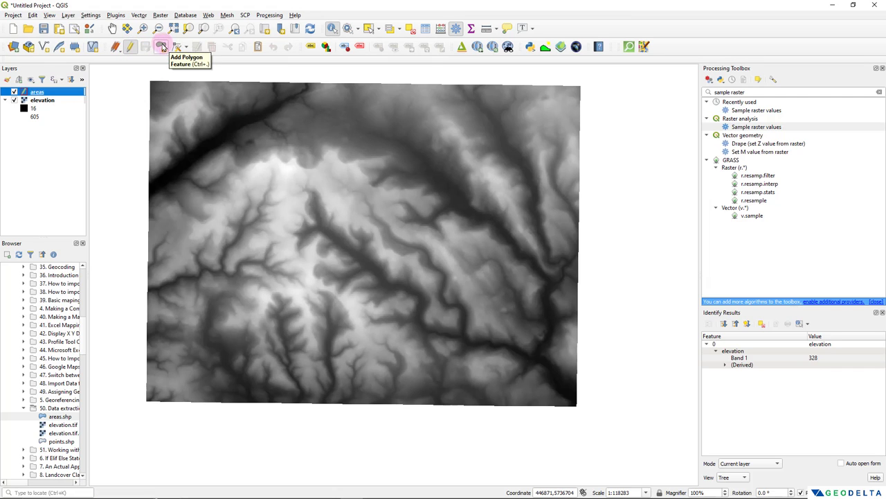
{"action": "left_click", "coordinate": [161, 47]}
{"action": "scroll", "coordinate": [230, 196], "scroll_direction": "up", "scroll_amount": 1}
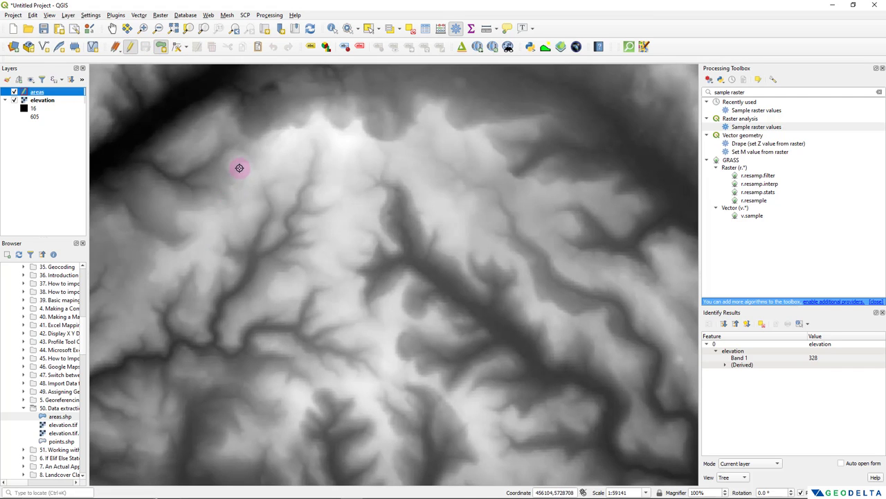
{"action": "left_click", "coordinate": [215, 167]}
{"action": "left_click", "coordinate": [261, 138]}
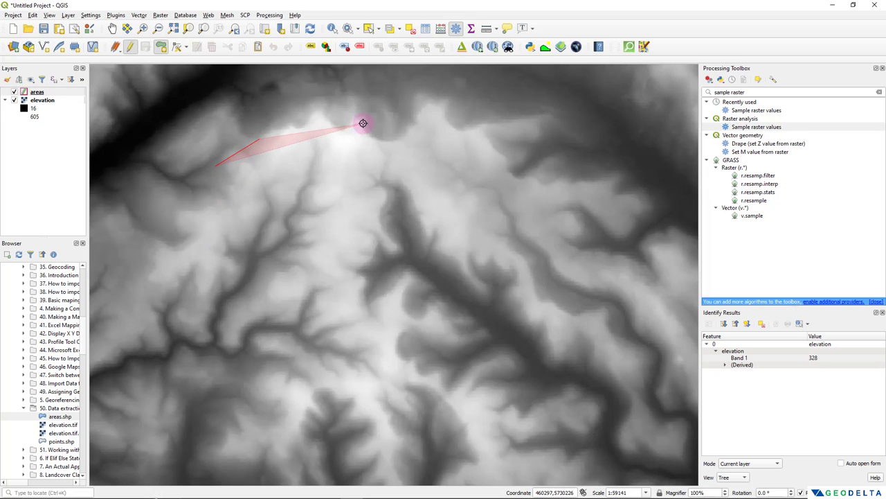
{"action": "left_click", "coordinate": [346, 135]}
{"action": "left_click", "coordinate": [369, 173]}
{"action": "left_click", "coordinate": [360, 220]}
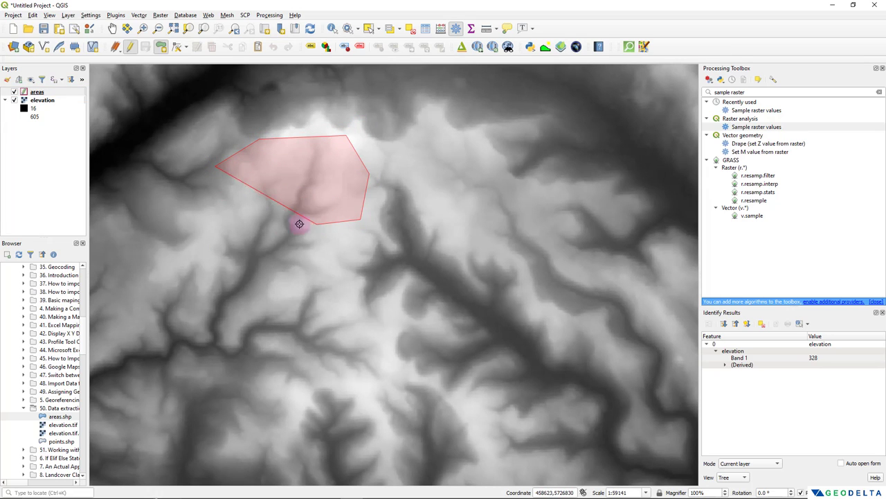
{"action": "left_click", "coordinate": [244, 224]}
{"action": "left_click", "coordinate": [212, 205]}
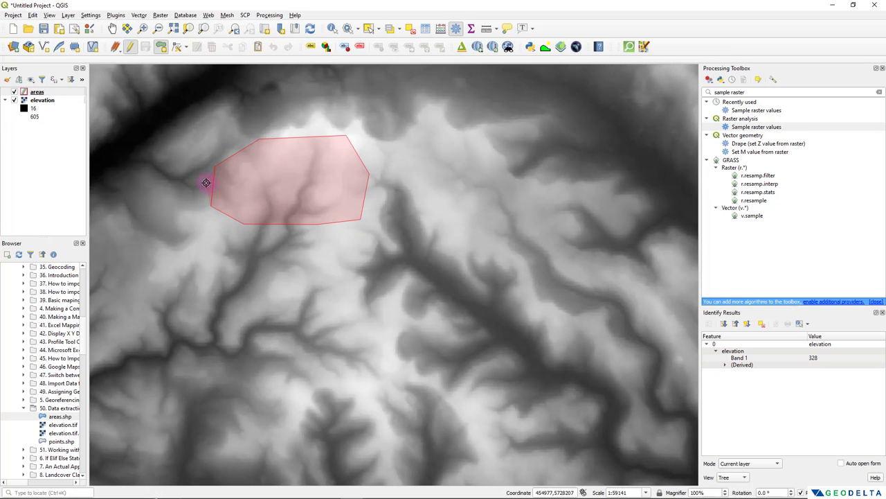
{"action": "right_click", "coordinate": [206, 183]}
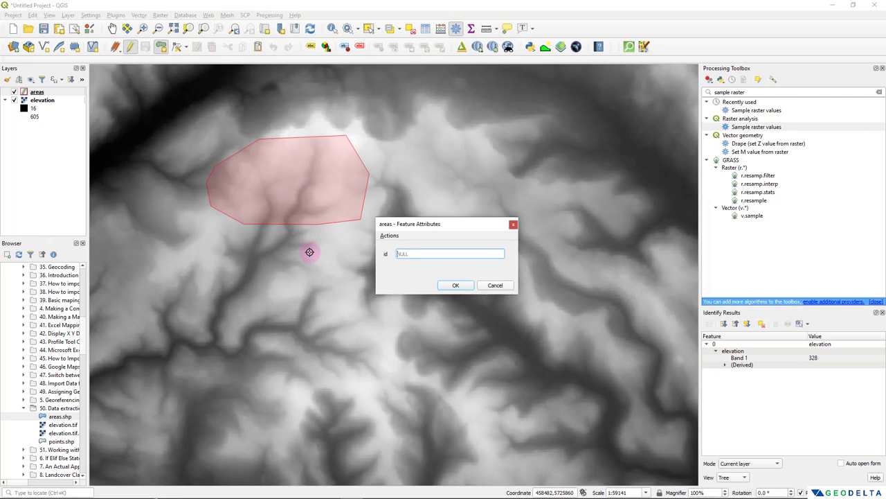
{"action": "type", "text": "1"}
{"action": "left_click", "coordinate": [451, 285]}
Step: Digitize a four-sided polygon in the southeastern part of the elevation raster and save its attributes
{"action": "scroll", "coordinate": [454, 289], "scroll_direction": "down", "scroll_amount": 2}
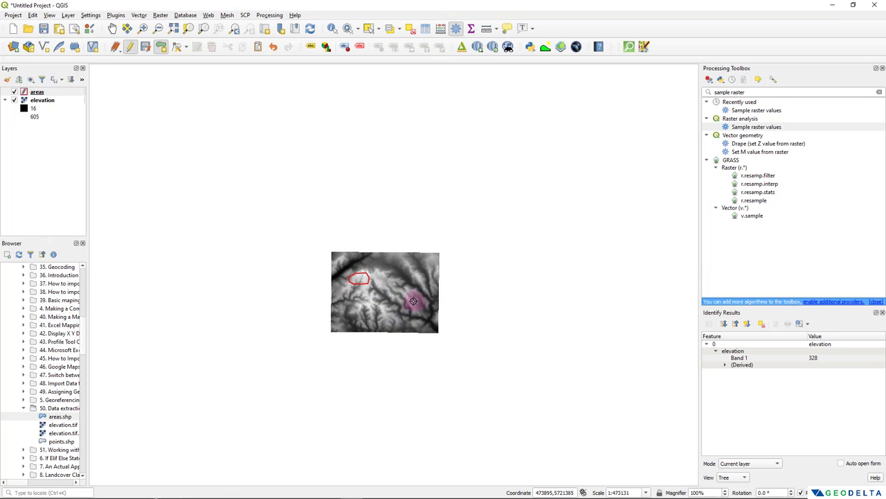
{"action": "scroll", "coordinate": [413, 300], "scroll_direction": "up", "scroll_amount": 1}
{"action": "left_click", "coordinate": [442, 279]}
{"action": "left_click", "coordinate": [450, 333]}
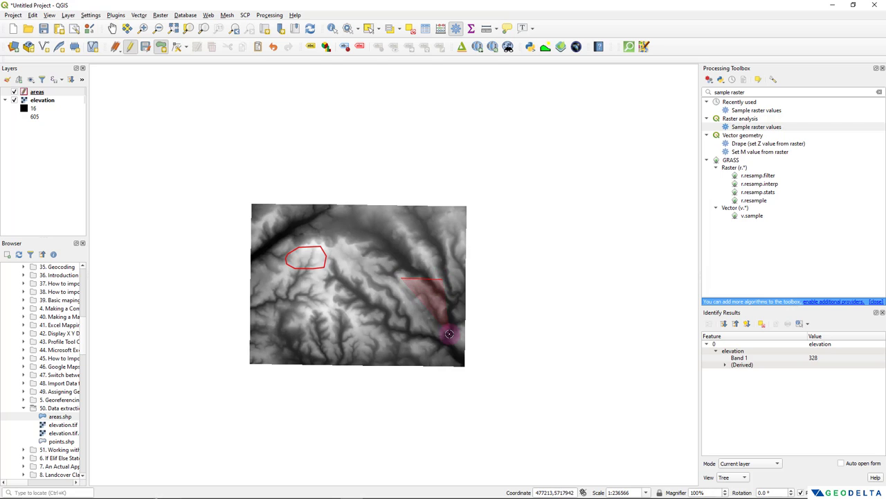
{"action": "right_click", "coordinate": [397, 295]}
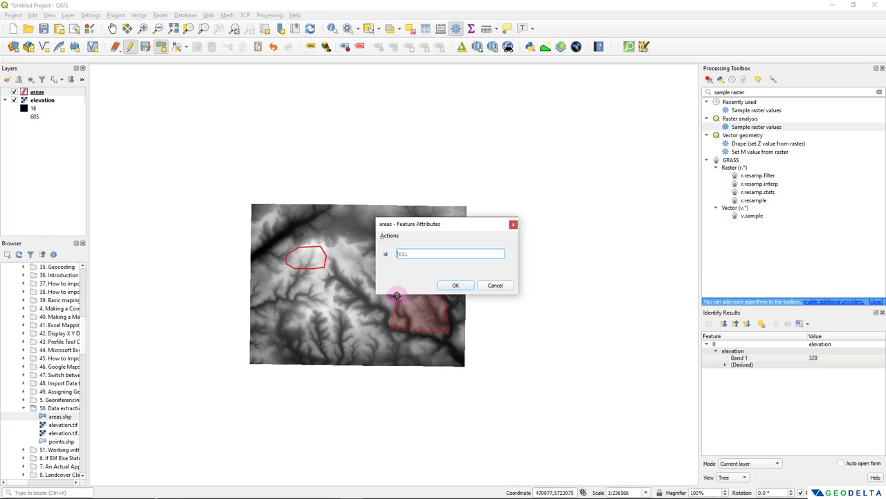
{"action": "left_click", "coordinate": [453, 284]}
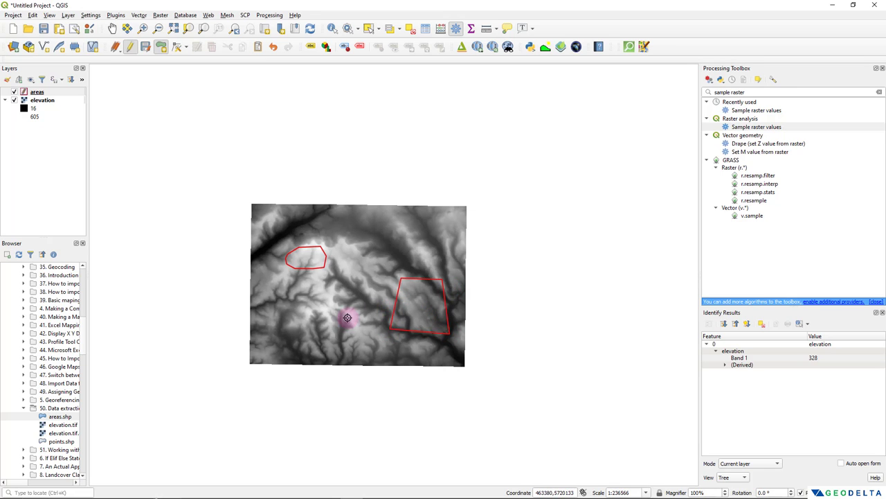
Step: Digitize a five-sided polygon in the southwestern part of the elevation raster, with id 3
{"action": "scroll", "coordinate": [348, 317], "scroll_direction": "up", "scroll_amount": 1}
{"action": "left_click", "coordinate": [251, 302]}
{"action": "left_click", "coordinate": [313, 297]}
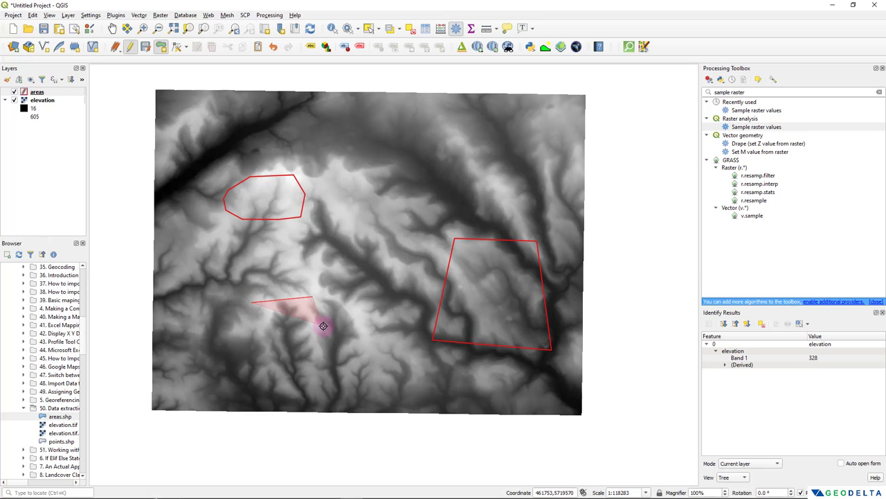
{"action": "left_click", "coordinate": [328, 343]}
{"action": "left_click", "coordinate": [290, 361]}
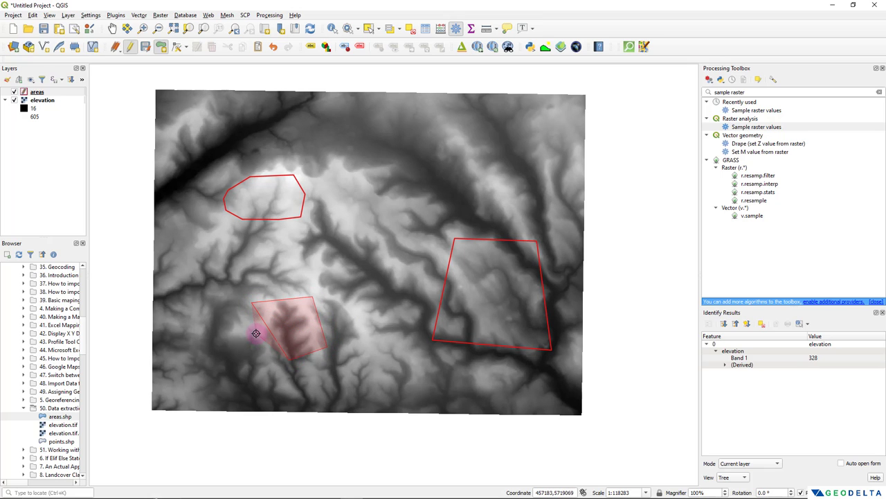
{"action": "right_click", "coordinate": [255, 332]}
{"action": "left_click", "coordinate": [445, 286]}
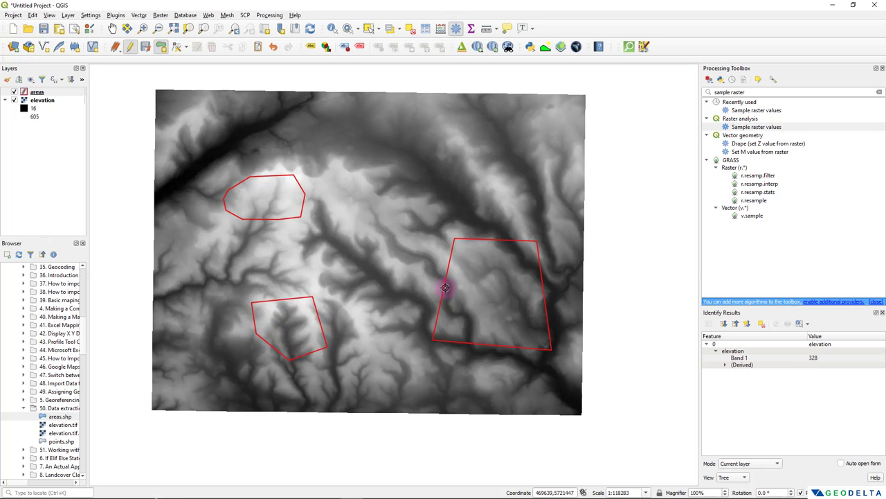
Step: Save the edits to the areas layer and end its editing session
{"action": "scroll", "coordinate": [412, 268], "scroll_direction": "down", "scroll_amount": 1}
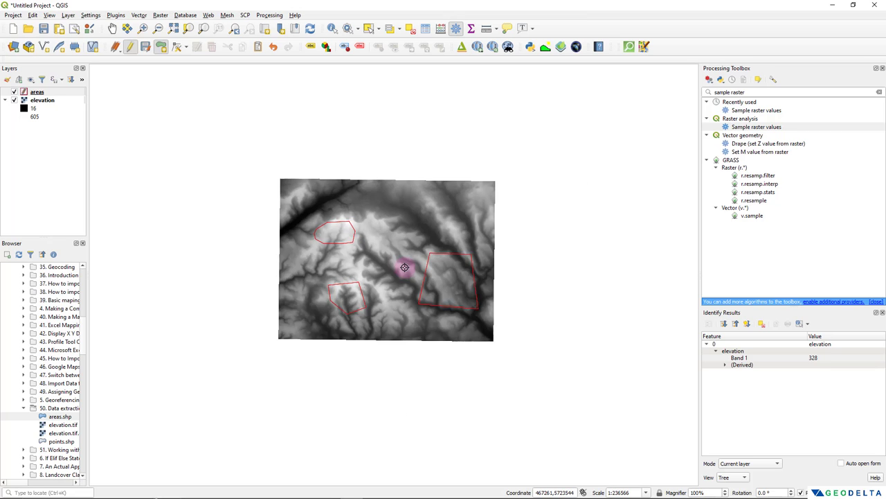
{"action": "scroll", "coordinate": [405, 267], "scroll_direction": "up", "scroll_amount": 1}
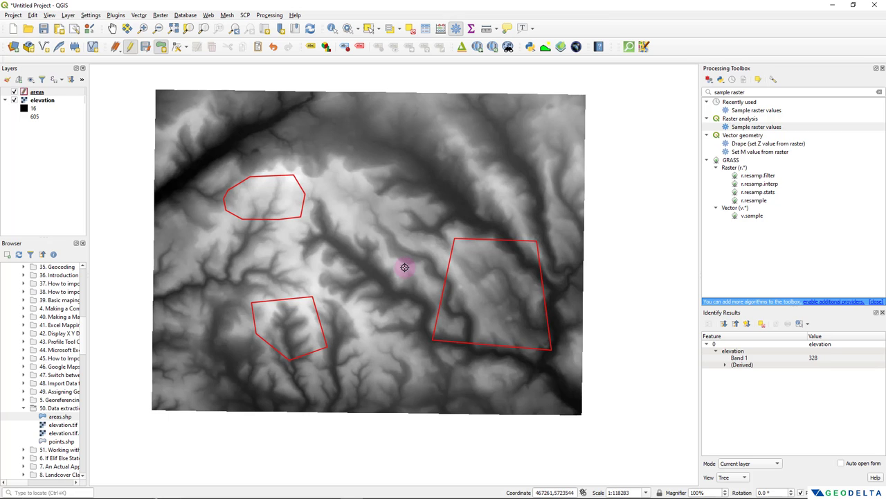
{"action": "left_click", "coordinate": [145, 47]}
{"action": "left_click", "coordinate": [131, 46]}
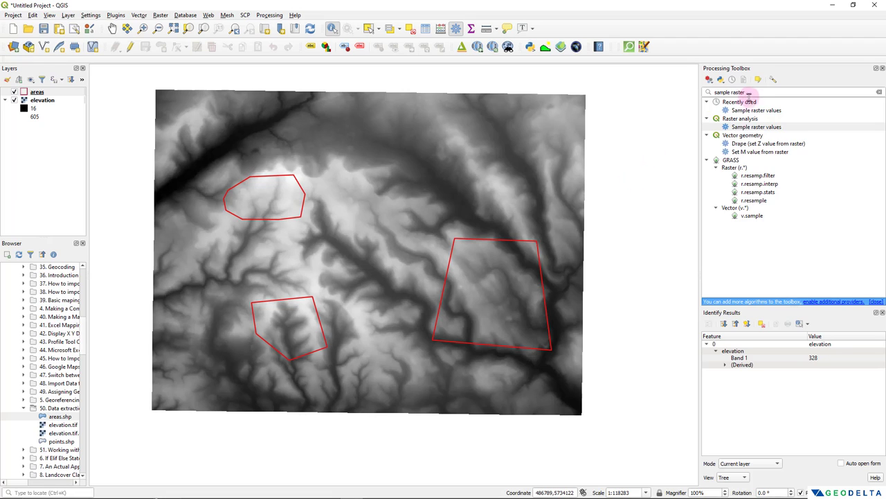
Step: Search the processing algorithms for "zonal" and open Zonal statistics from the Raster analysis group
{"action": "left_click_drag", "start_coordinate": [751, 92], "coordinate": [692, 87]}
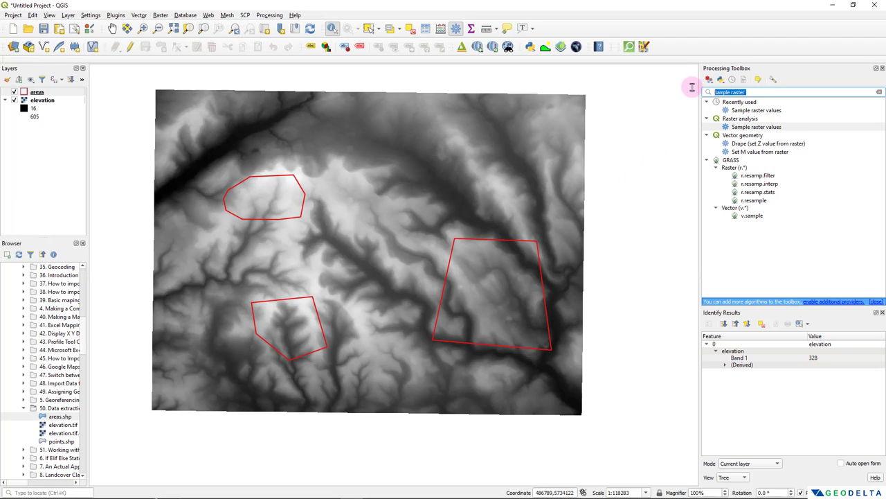
{"action": "type", "text": "zonal"}
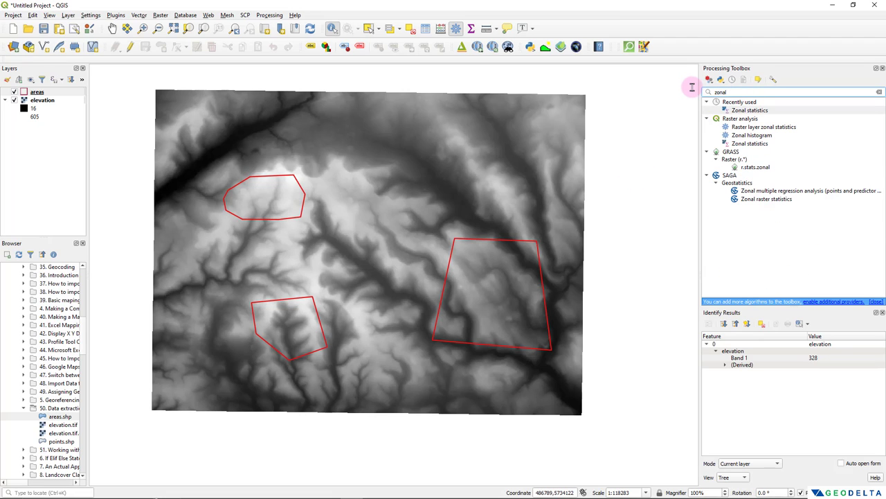
{"action": "left_click", "coordinate": [751, 119]}
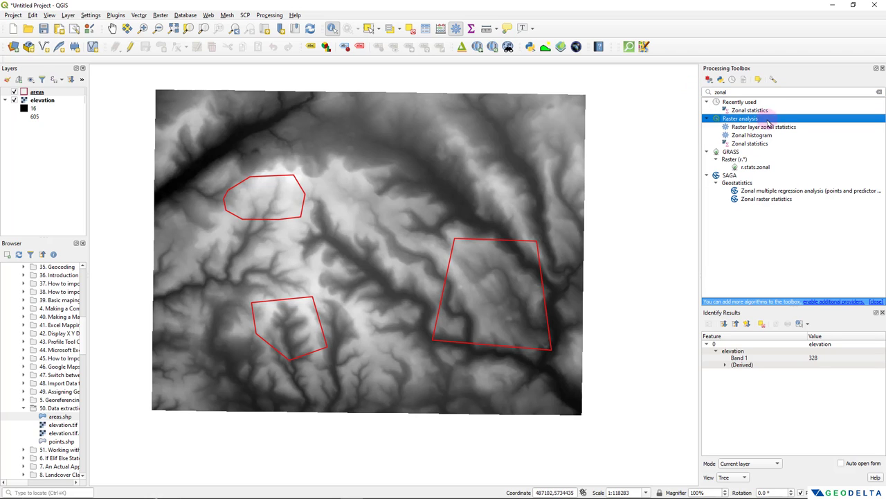
{"action": "left_click", "coordinate": [757, 144]}
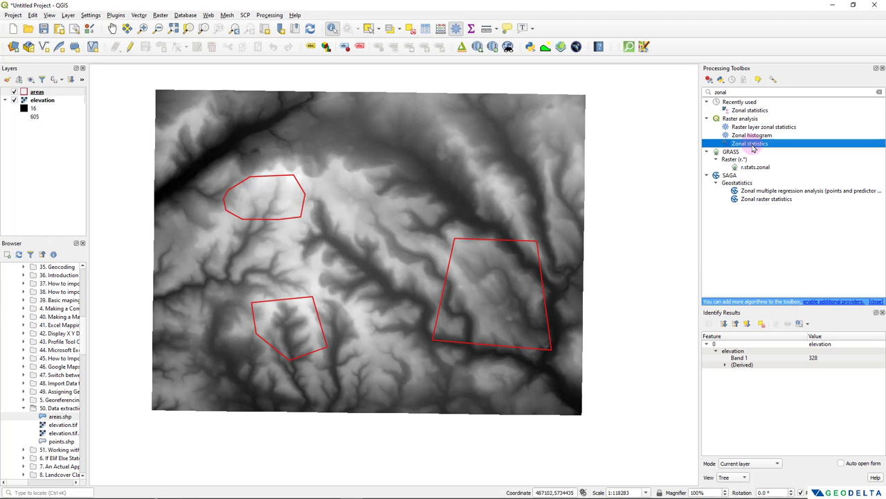
{"action": "double_click", "coordinate": [752, 143]}
{"action": "left_click_drag", "start_coordinate": [411, 136], "coordinate": [335, 161]}
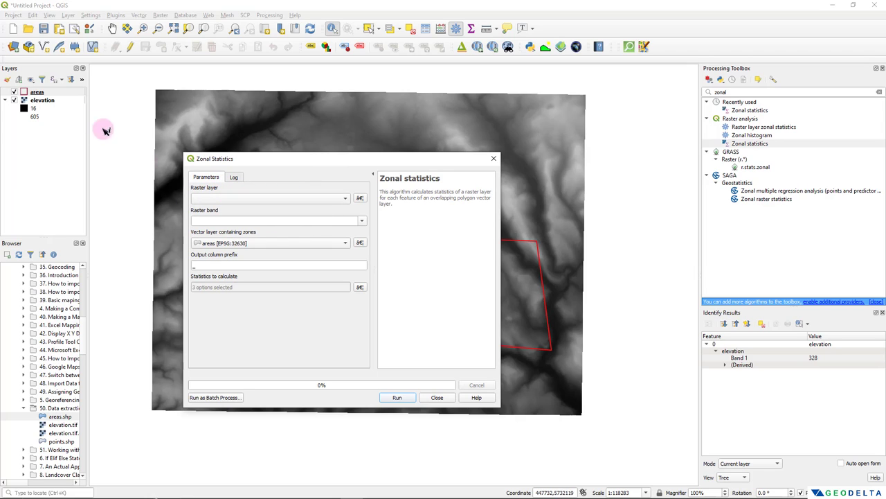
Step: Set elevation as the raster layer for the zonal statistics, using Band 1 (Gray)
{"action": "left_click_drag", "start_coordinate": [55, 102], "coordinate": [249, 197]}
{"action": "left_click", "coordinate": [347, 221]}
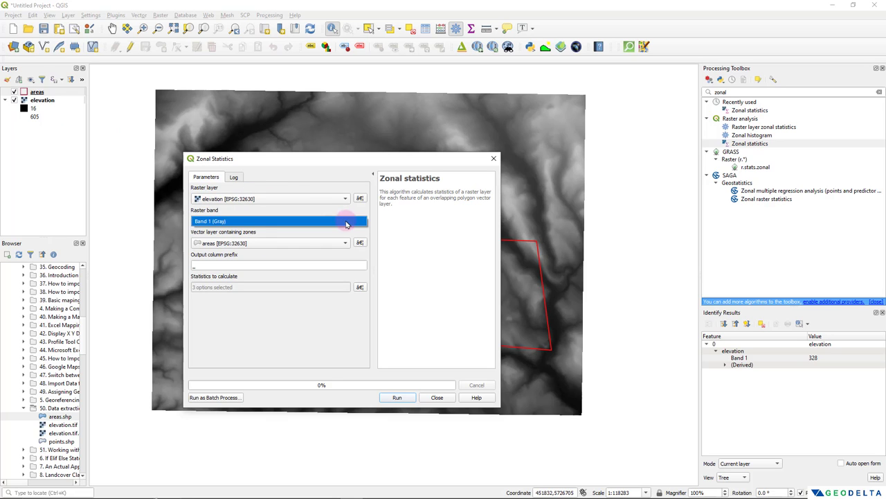
{"action": "left_click", "coordinate": [346, 222]}
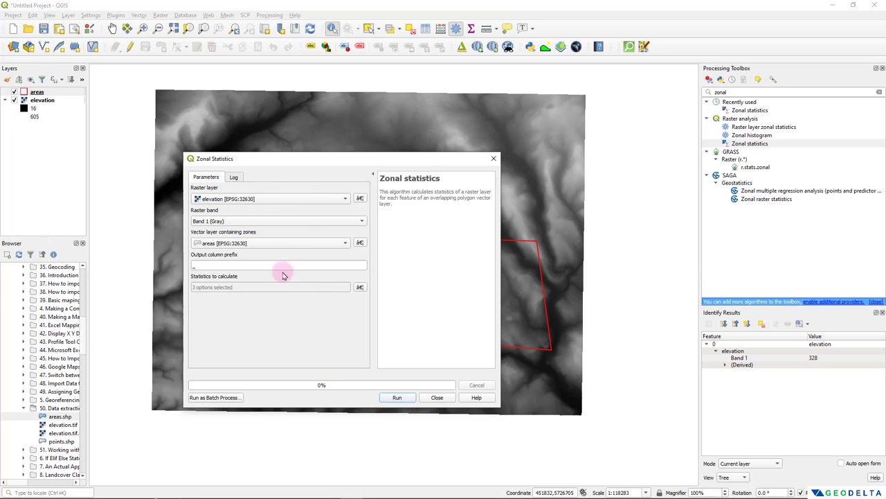
{"action": "left_click_drag", "start_coordinate": [328, 159], "coordinate": [451, 134]}
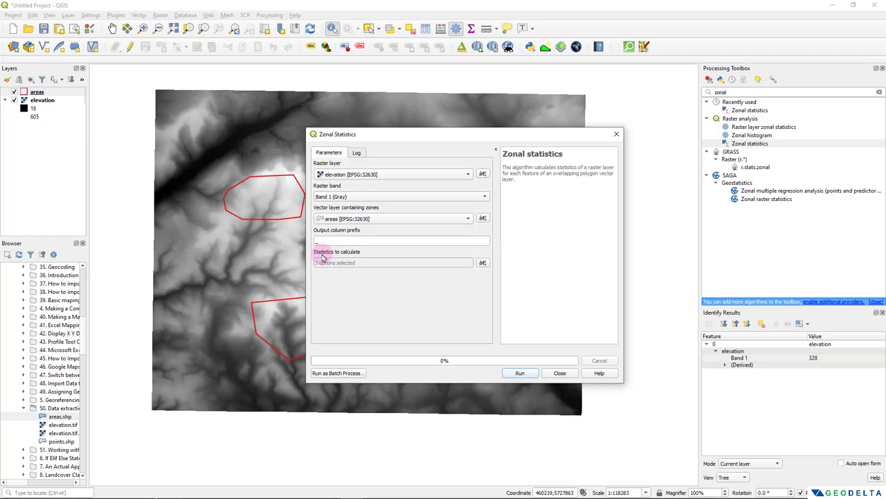
Step: Choose only Mean, Min and Max as the statistics to calculate, run Zonal Statistics and close its dialog
{"action": "left_click", "coordinate": [483, 264]}
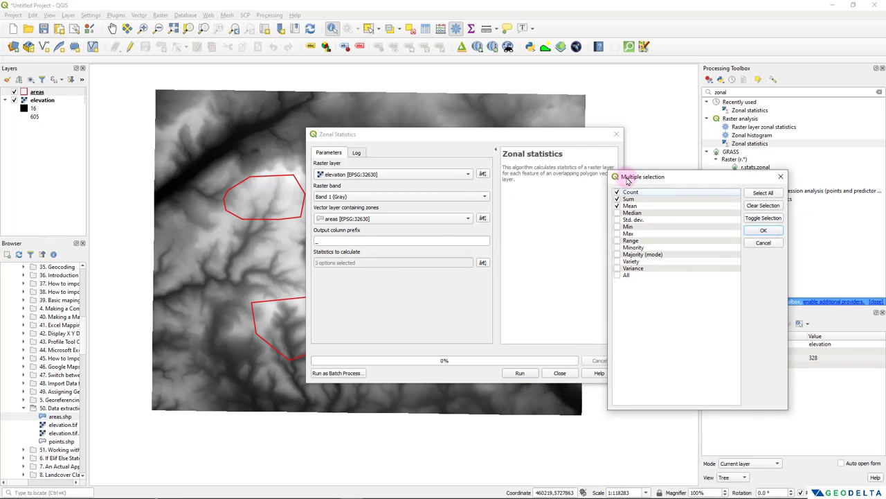
{"action": "left_click_drag", "start_coordinate": [611, 177], "coordinate": [179, 152]}
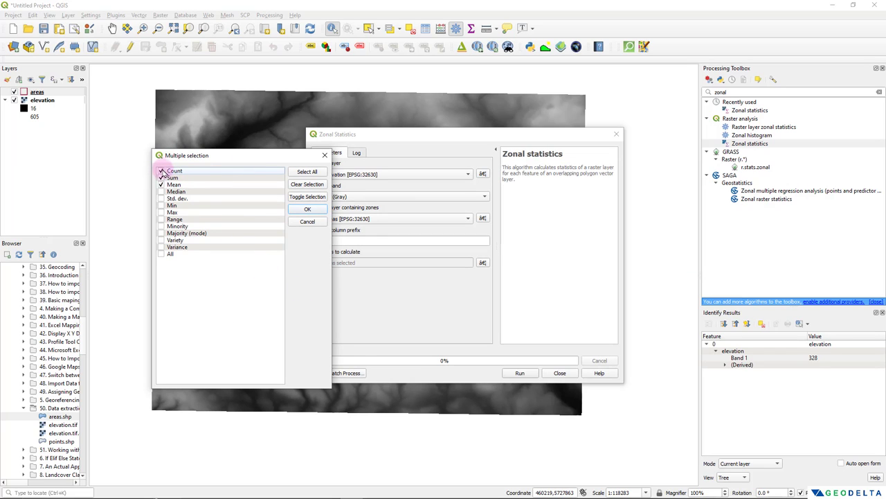
{"action": "left_click", "coordinate": [184, 172]}
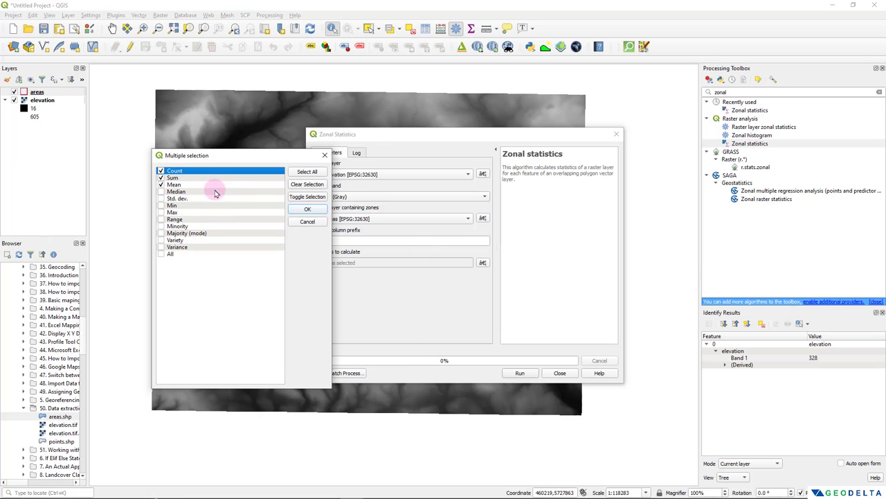
{"action": "left_click", "coordinate": [166, 178]}
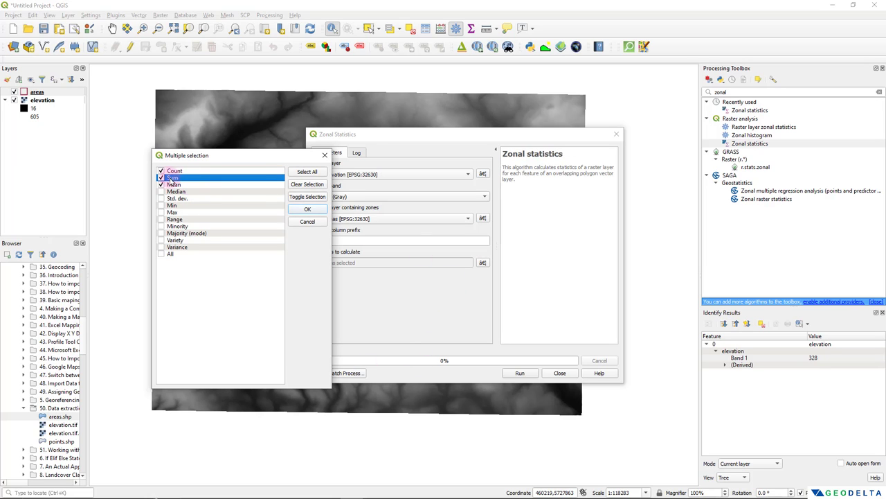
{"action": "left_click", "coordinate": [172, 185]}
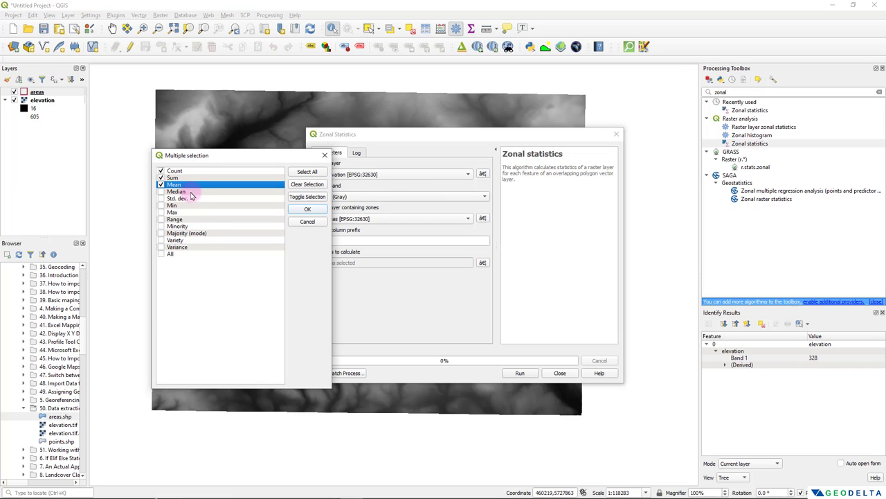
{"action": "left_click", "coordinate": [190, 193]}
{"action": "left_click", "coordinate": [192, 199]}
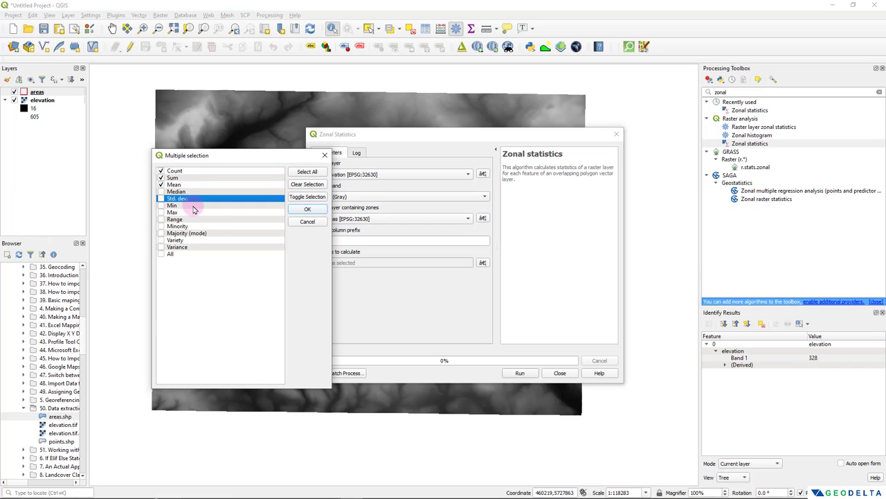
{"action": "left_click", "coordinate": [194, 212]}
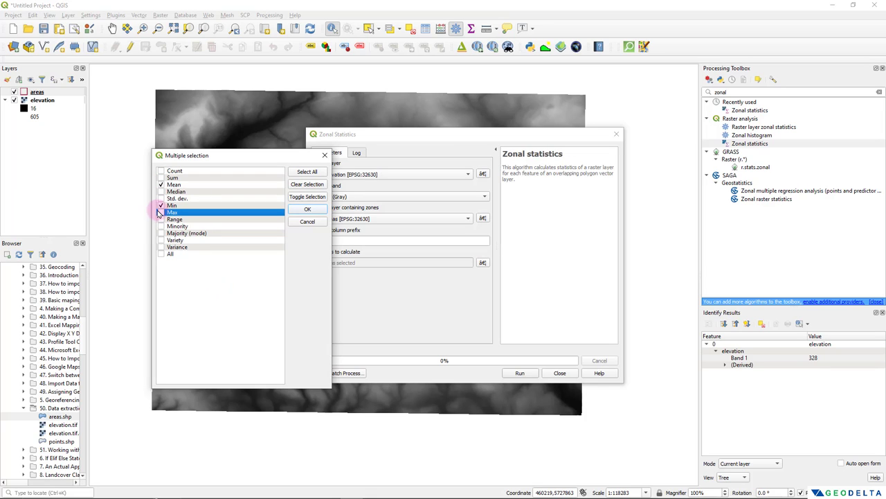
{"action": "left_click", "coordinate": [160, 212]}
{"action": "left_click", "coordinate": [308, 210]}
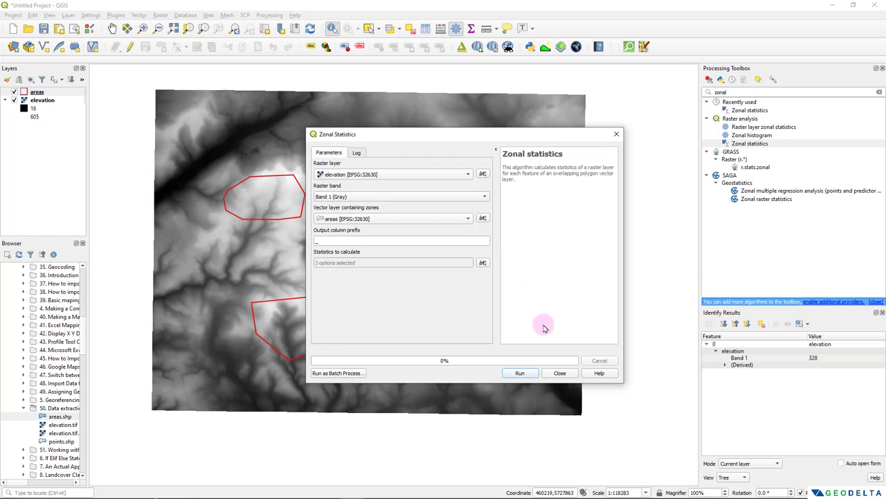
{"action": "left_click", "coordinate": [521, 374]}
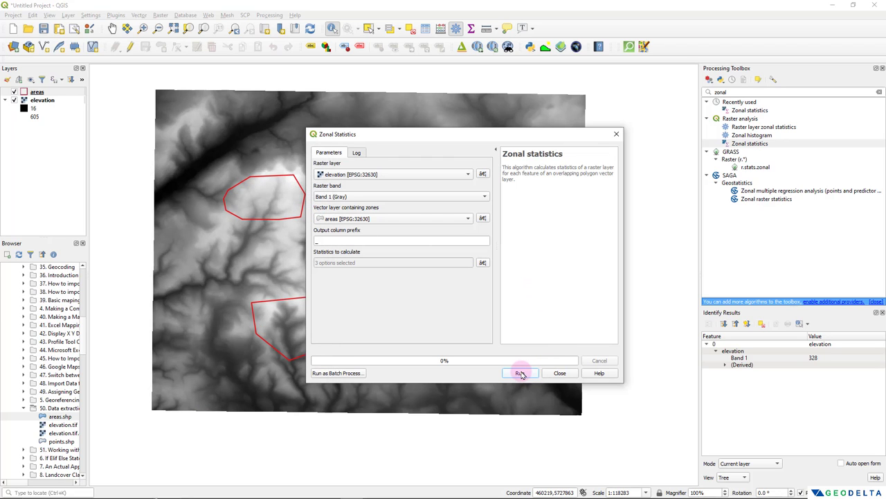
{"action": "left_click", "coordinate": [561, 374]}
Step: Open the attribute table of the areas layer and sort the records by id in ascending order
{"action": "right_click", "coordinate": [38, 92]}
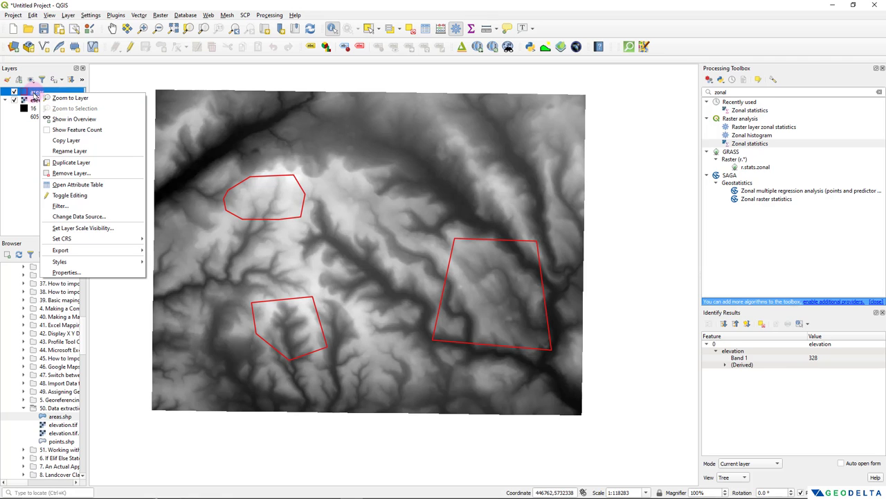
{"action": "left_click", "coordinate": [107, 187]}
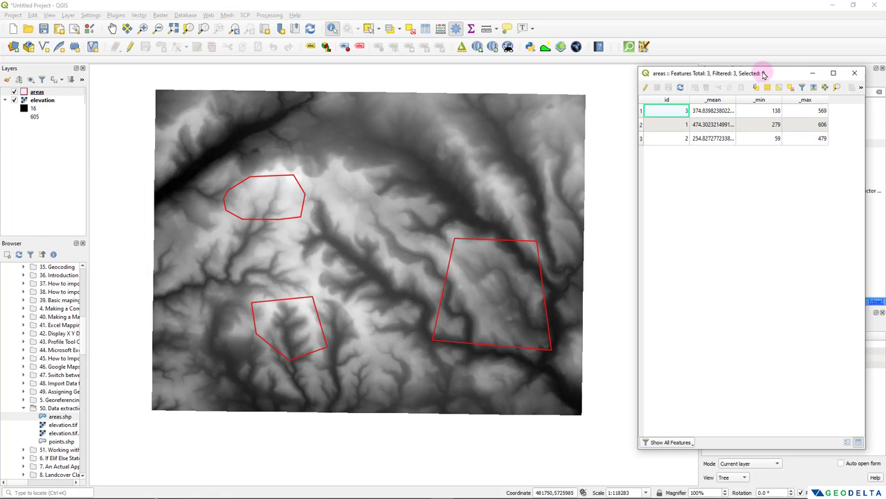
{"action": "left_click_drag", "start_coordinate": [764, 74], "coordinate": [657, 122]}
{"action": "left_click", "coordinate": [619, 148]}
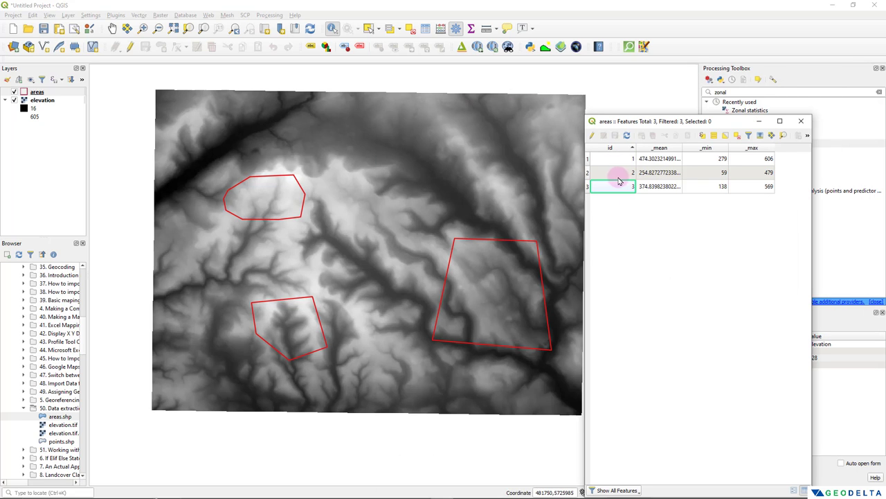
Step: Select the area with id 1 and compare its mean, min and max values with the terrain inside that polygon
{"action": "left_click", "coordinate": [661, 159]}
{"action": "left_click", "coordinate": [587, 159]}
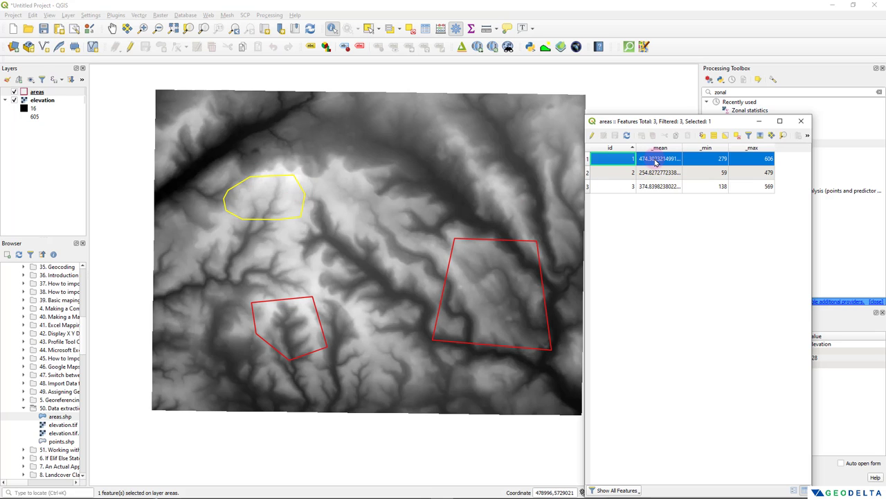
{"action": "scroll", "coordinate": [281, 193], "scroll_direction": "up", "scroll_amount": 1}
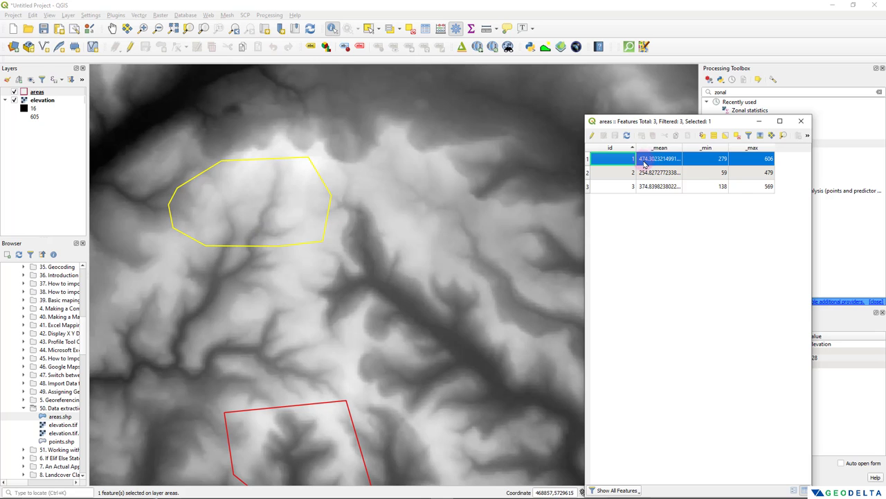
{"action": "scroll", "coordinate": [387, 234], "scroll_direction": "down", "scroll_amount": 2}
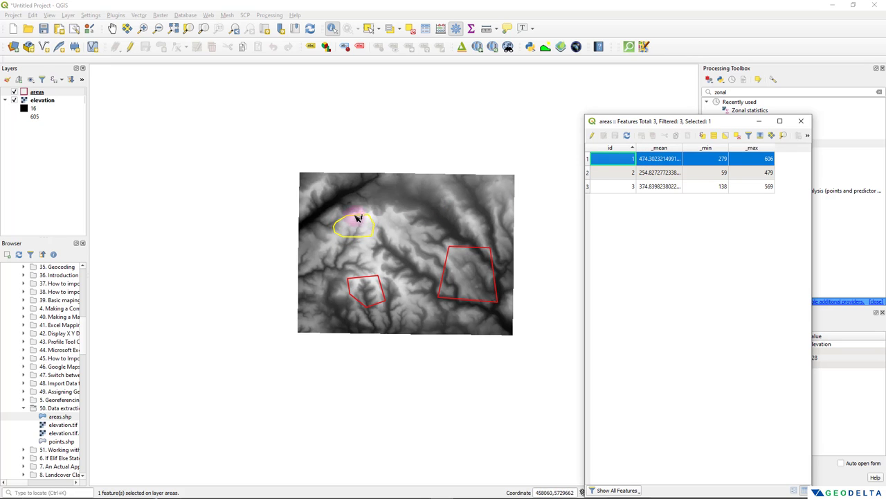
{"action": "left_click", "coordinate": [718, 161]}
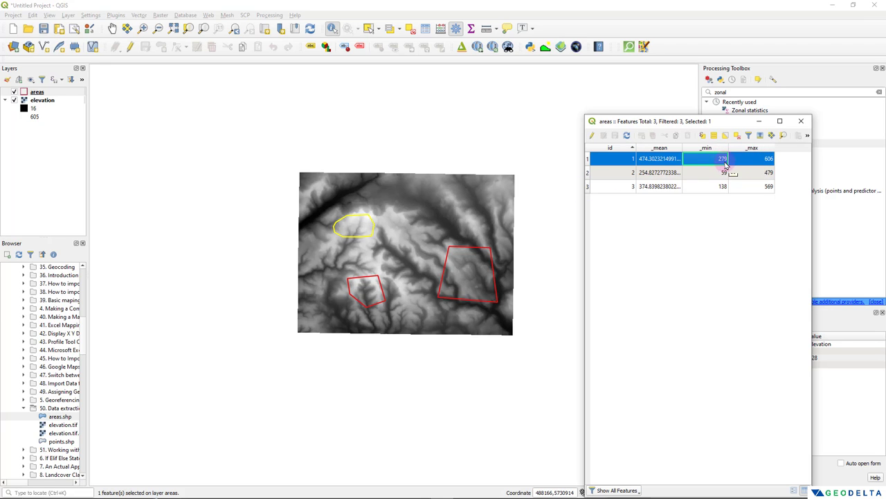
{"action": "scroll", "coordinate": [376, 231], "scroll_direction": "up", "scroll_amount": 2}
{"action": "scroll", "coordinate": [302, 247], "scroll_direction": "up", "scroll_amount": 1}
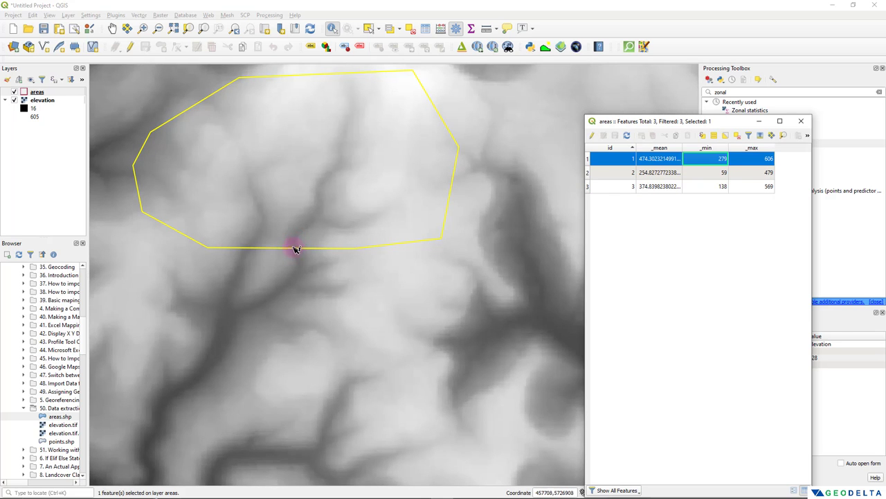
{"action": "scroll", "coordinate": [299, 241], "scroll_direction": "down", "scroll_amount": 1}
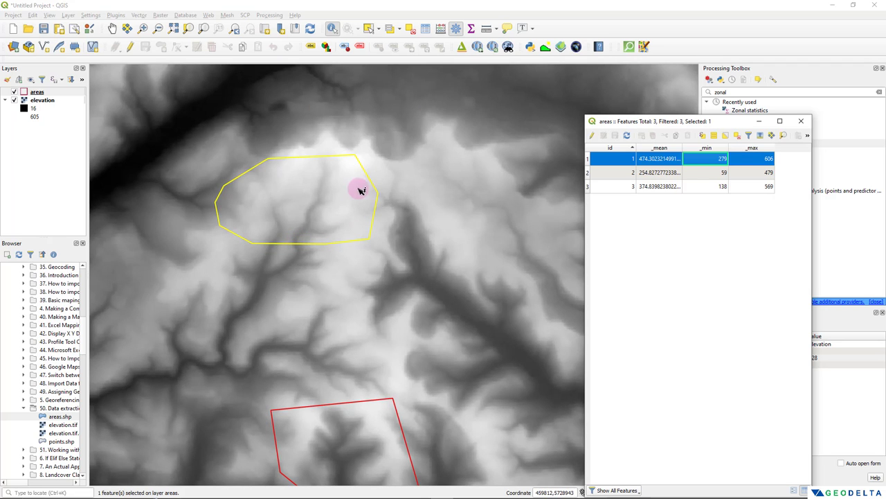
{"action": "scroll", "coordinate": [358, 166], "scroll_direction": "up", "scroll_amount": 2}
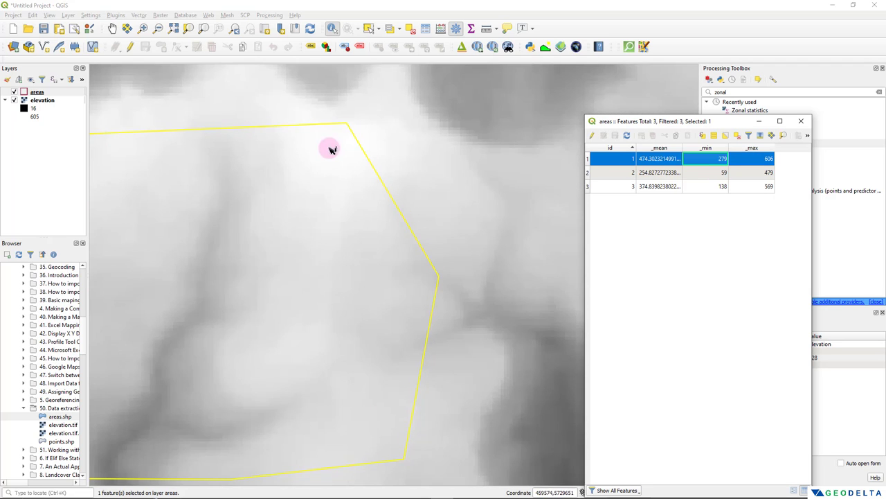
Step: Select the areas with id 2 and id 3 in turn and compare their statistics with the terrain inside each polygon
{"action": "scroll", "coordinate": [329, 151], "scroll_direction": "down", "scroll_amount": 2}
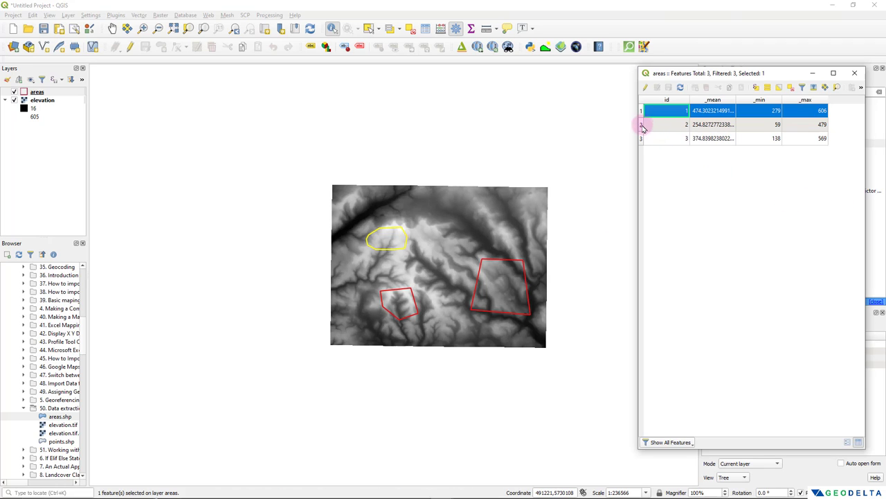
{"action": "left_click", "coordinate": [641, 125]}
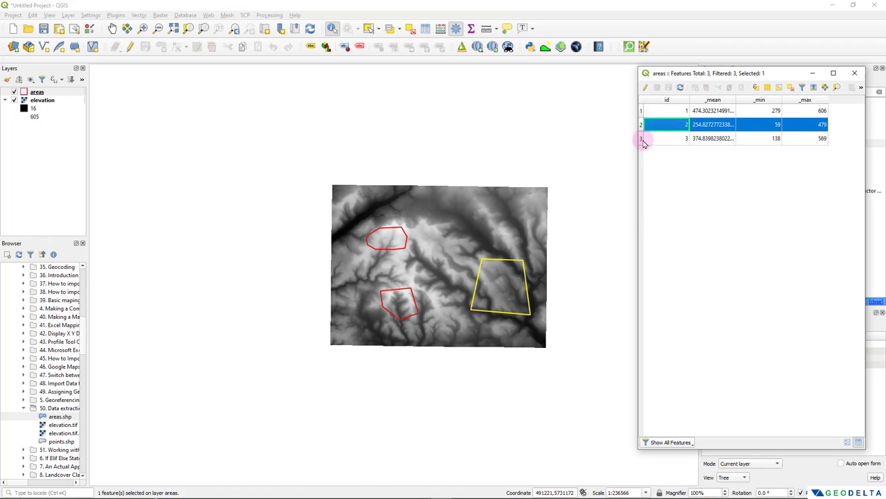
{"action": "left_click", "coordinate": [641, 138]}
{"action": "scroll", "coordinate": [515, 293], "scroll_direction": "up", "scroll_amount": 1}
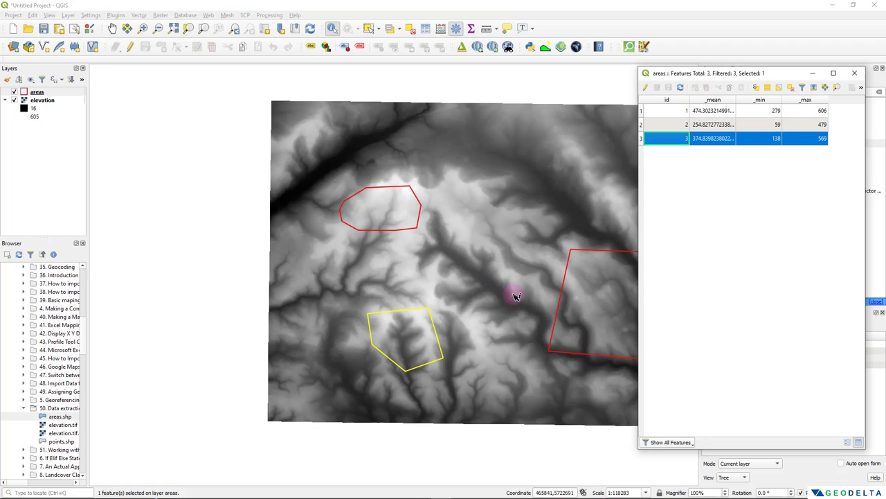
{"action": "left_click_drag", "start_coordinate": [515, 293], "coordinate": [407, 309]}
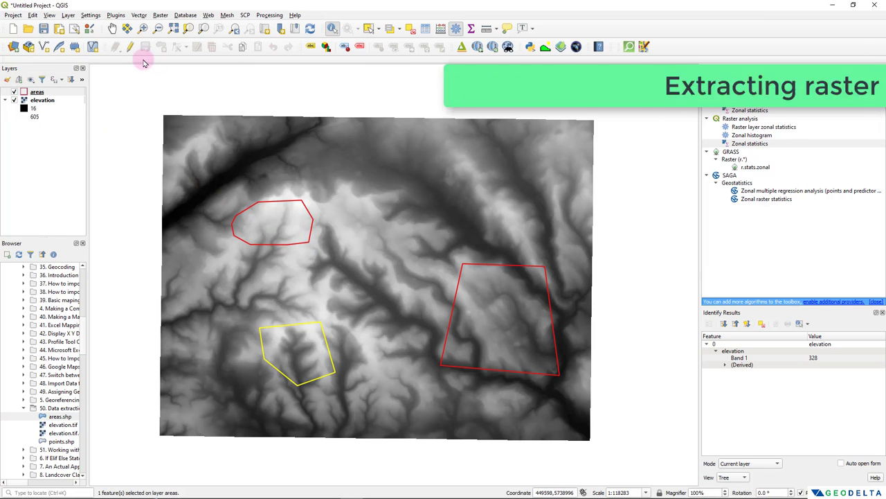
Step: Remove the areas layer from the project
{"action": "right_click", "coordinate": [58, 92]}
{"action": "left_click", "coordinate": [115, 169]}
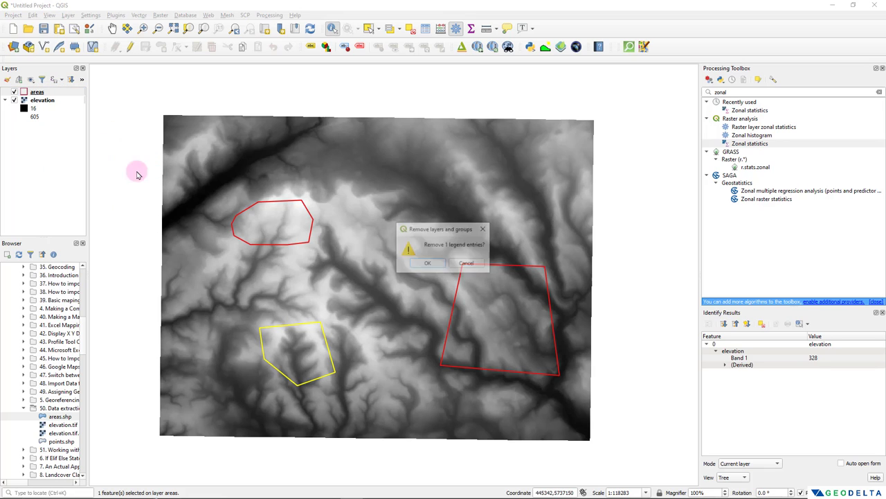
{"action": "left_click", "coordinate": [427, 262]}
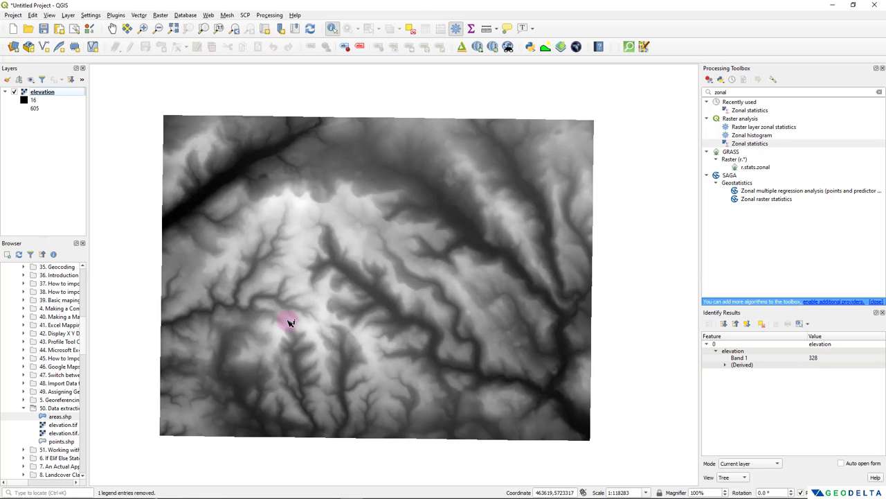
Step: Create a new shapefile named line.shp with Line geometry in the "50. Data extraction from Rasters using Points, Lines and Polygons" folder
{"action": "right_click", "coordinate": [61, 410]}
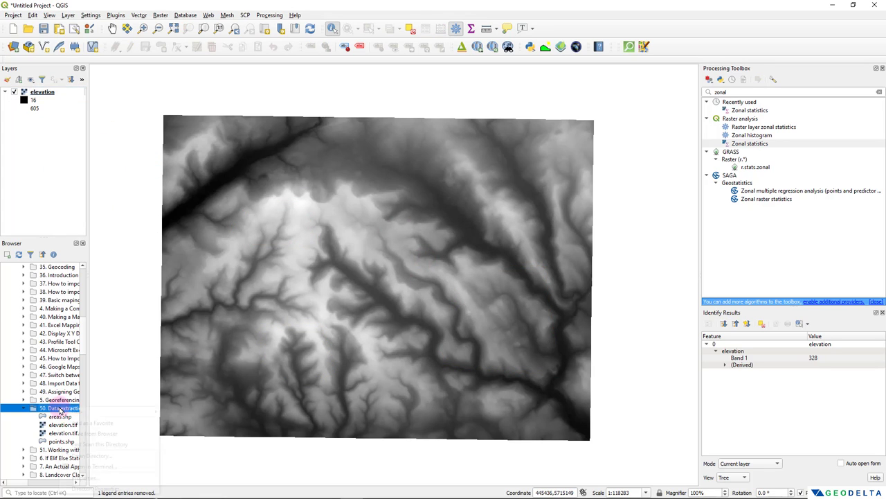
{"action": "mouse_move", "coordinate": [77, 412]}
{"action": "left_click", "coordinate": [183, 433]}
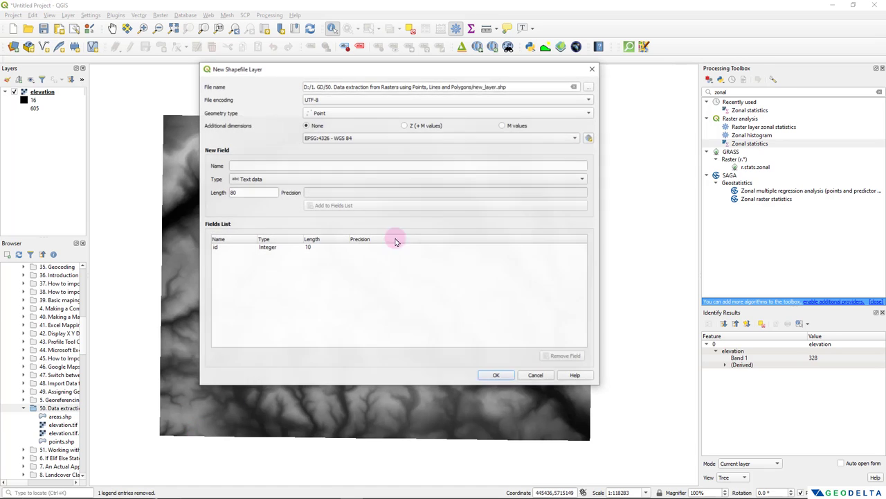
{"action": "type", "text": "lin"}
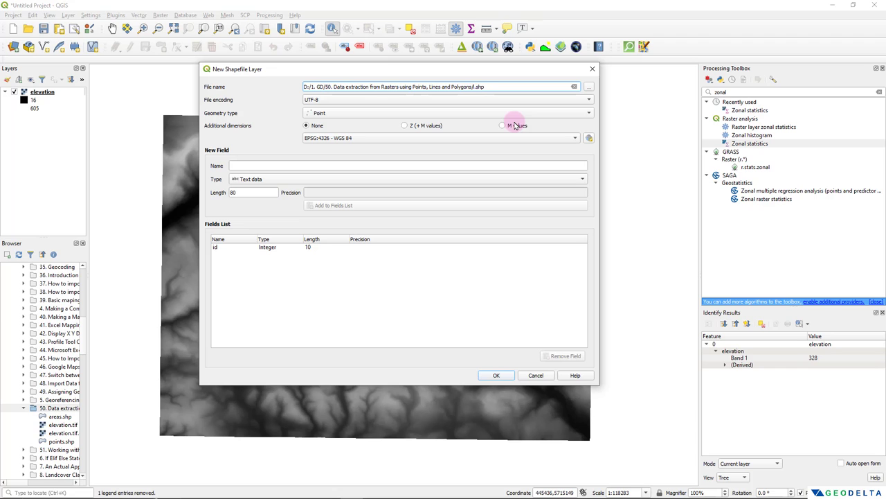
{"action": "left_click", "coordinate": [324, 112]}
{"action": "left_click", "coordinate": [345, 132]}
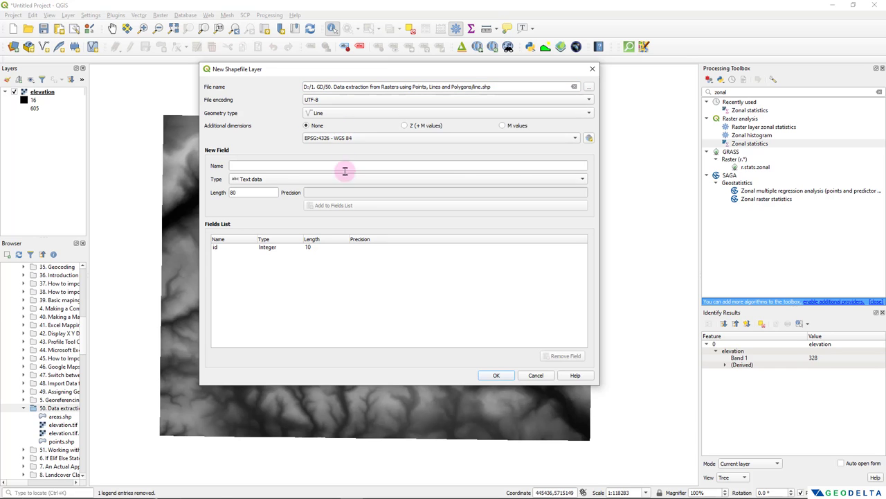
{"action": "left_click", "coordinate": [496, 375]}
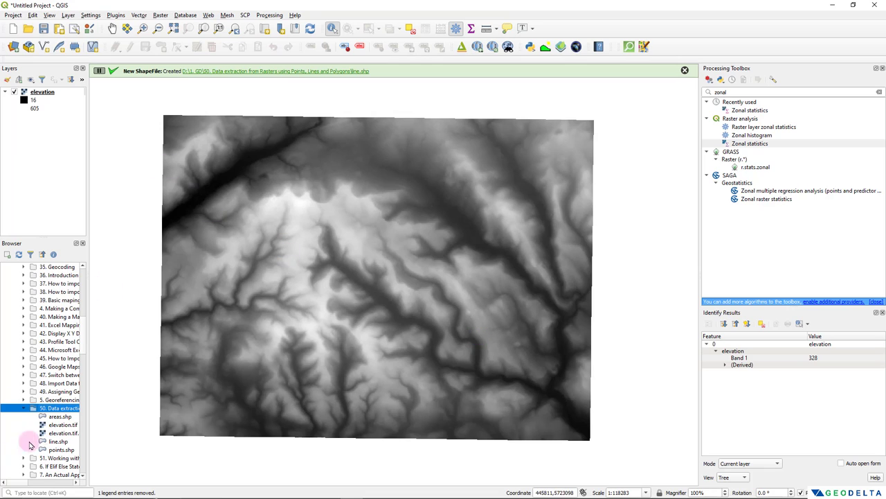
Step: Add line.shp to the project and enable editing on the line layer
{"action": "double_click", "coordinate": [57, 442]}
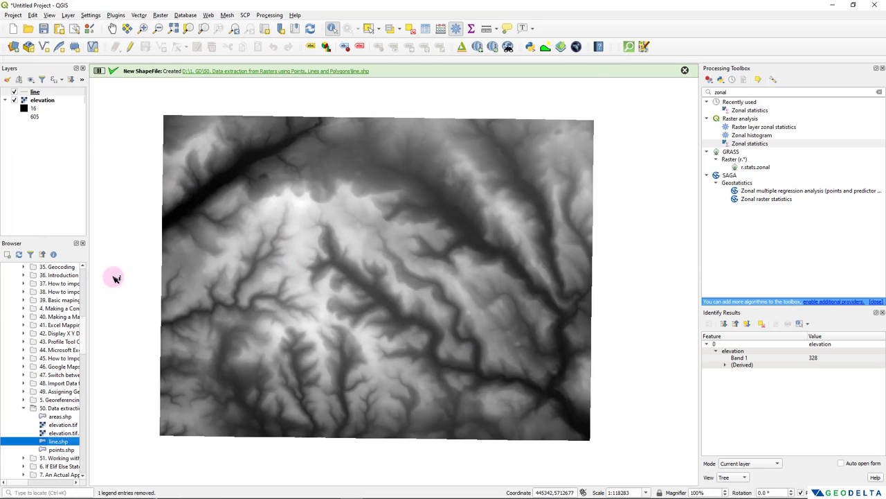
{"action": "left_click", "coordinate": [50, 91]}
{"action": "left_click", "coordinate": [128, 46]}
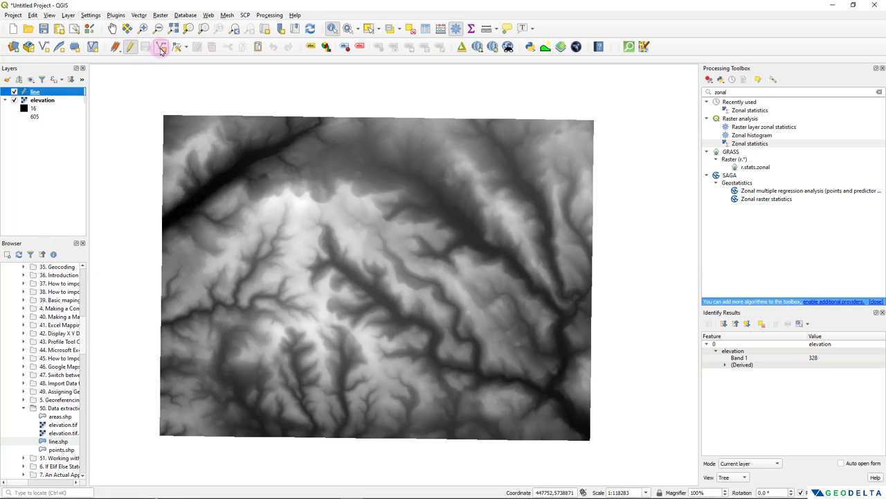
Step: Digitize a nearly straight west-to-east line across the middle of the elevation raster and give it id 1
{"action": "left_click", "coordinate": [160, 46]}
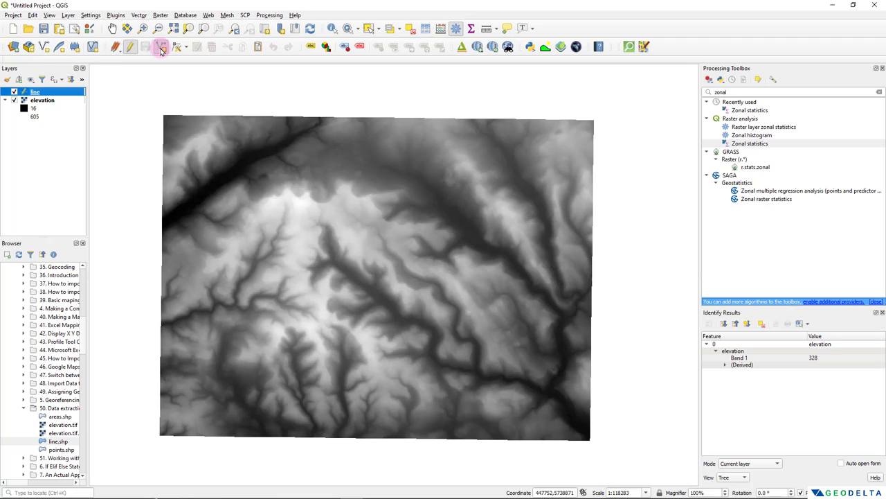
{"action": "left_click", "coordinate": [236, 251]}
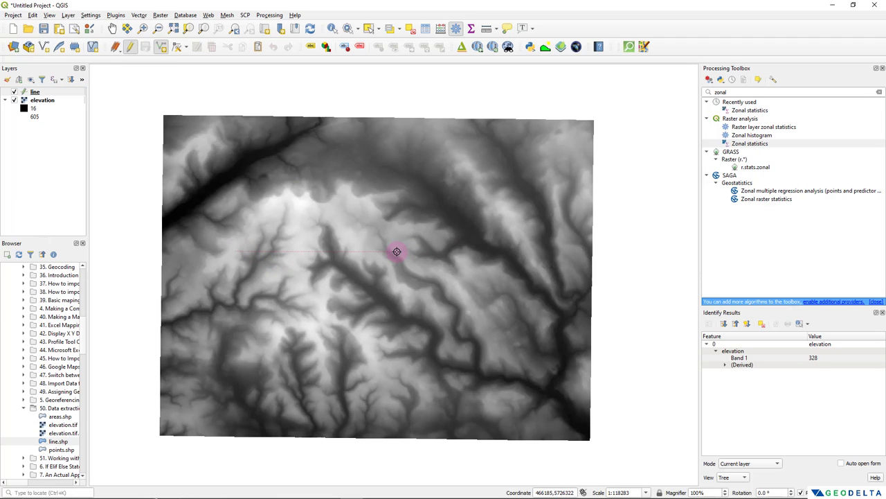
{"action": "left_click", "coordinate": [396, 251]}
{"action": "right_click", "coordinate": [447, 254]}
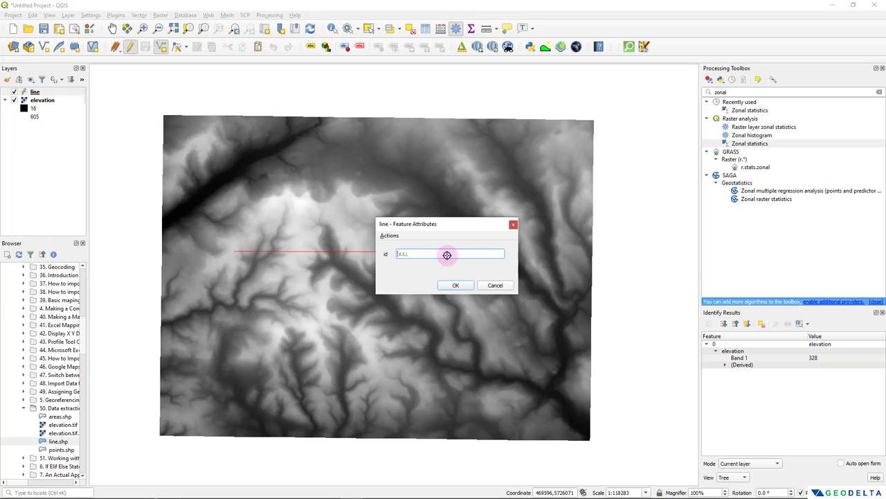
{"action": "type", "text": "1"}
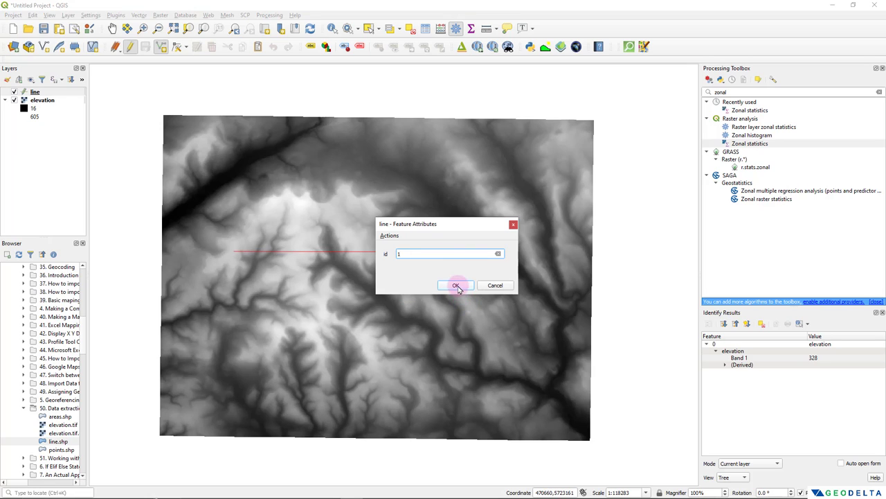
{"action": "left_click", "coordinate": [456, 284]}
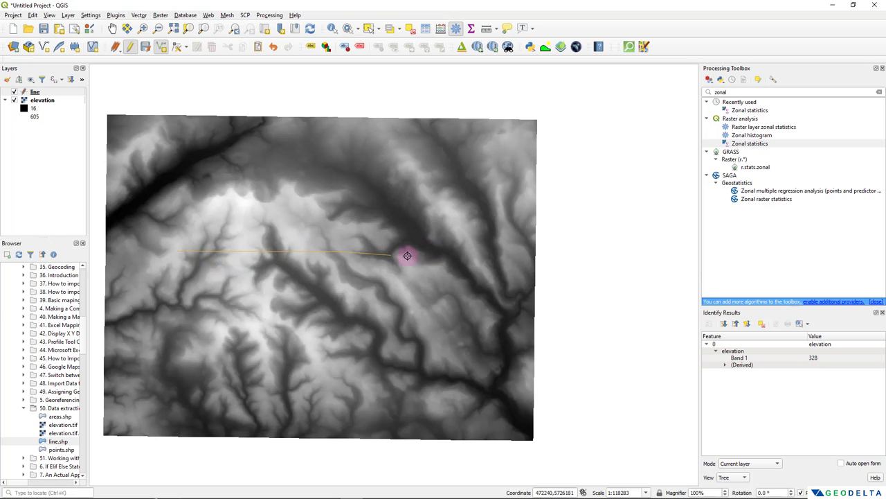
Step: Examine the raster cells that the digitized line crosses, starting from its western end
{"action": "left_click_drag", "start_coordinate": [238, 257], "coordinate": [301, 267]}
{"action": "scroll", "coordinate": [245, 265], "scroll_direction": "up", "scroll_amount": 6}
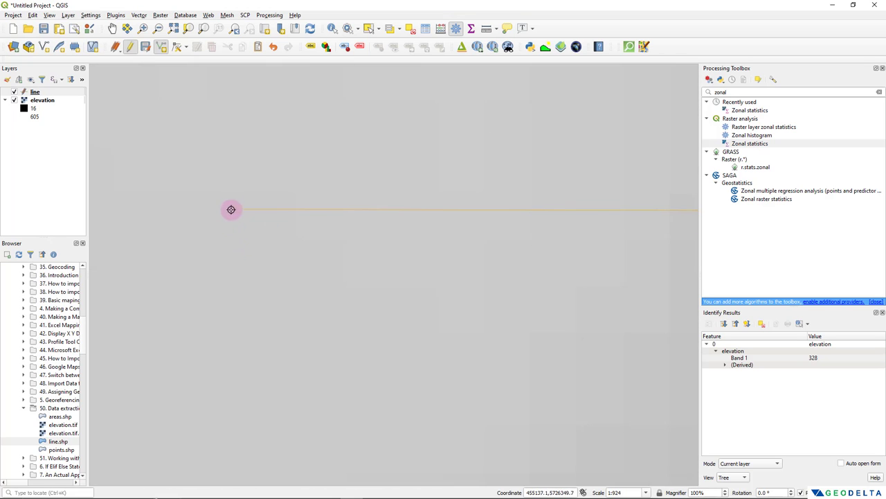
{"action": "scroll", "coordinate": [228, 212], "scroll_direction": "down", "scroll_amount": 4}
{"action": "scroll", "coordinate": [422, 215], "scroll_direction": "down", "scroll_amount": 1}
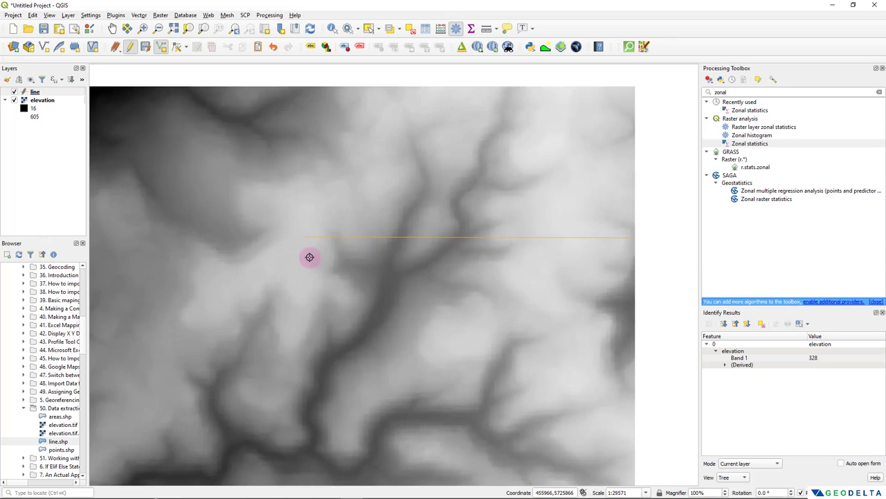
{"action": "scroll", "coordinate": [254, 273], "scroll_direction": "up", "scroll_amount": 3}
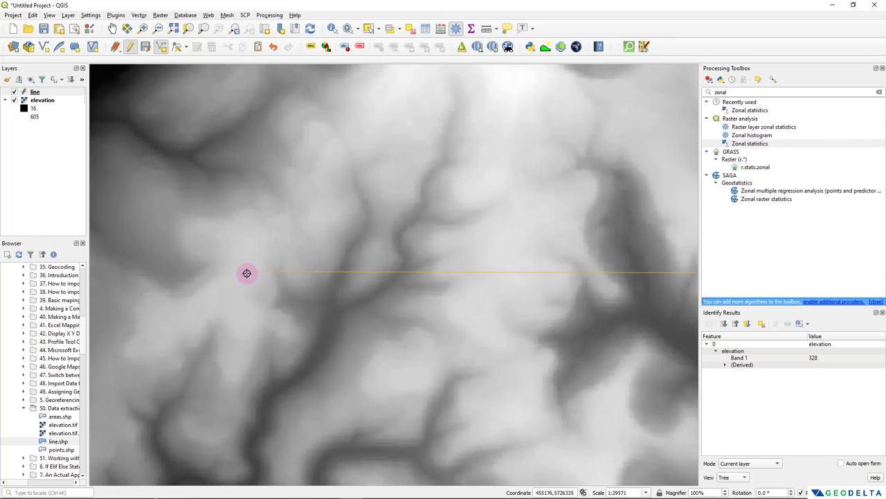
{"action": "scroll", "coordinate": [245, 279], "scroll_direction": "up", "scroll_amount": 1}
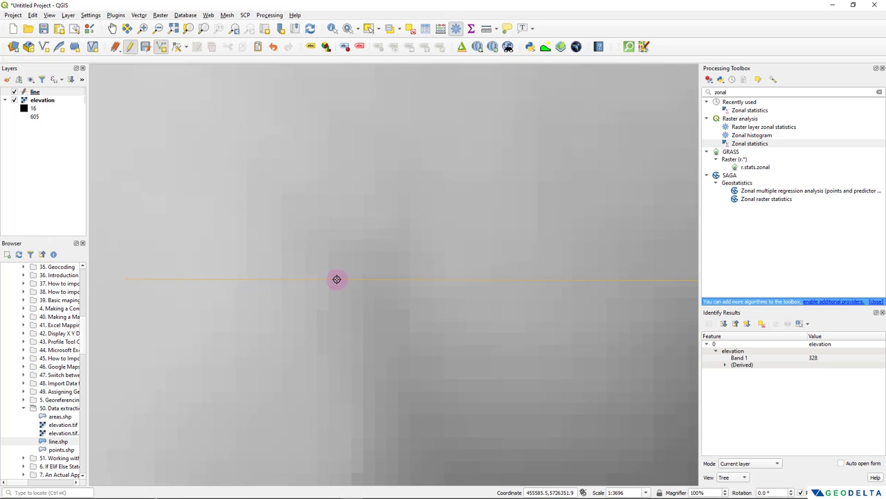
{"action": "scroll", "coordinate": [259, 285], "scroll_direction": "down", "scroll_amount": 4}
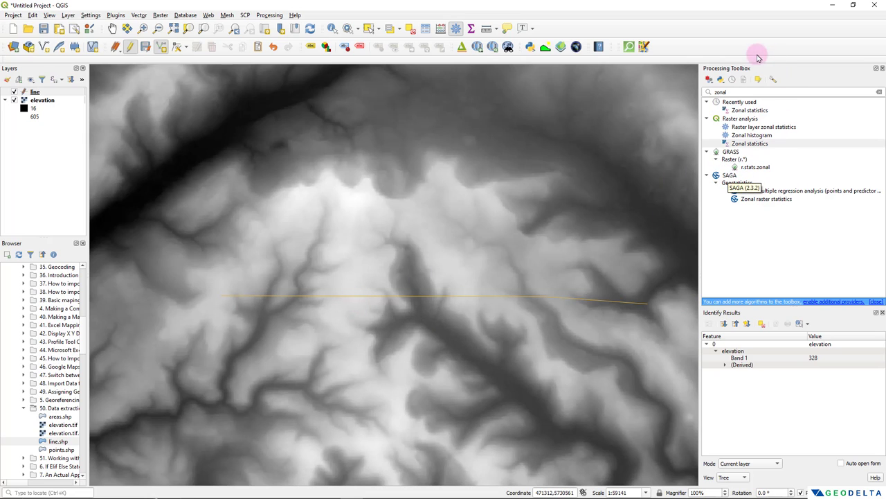
Step: Search the processing algorithms for "profile" and open SAGA's Profiles from lines
{"action": "left_click", "coordinate": [743, 92]}
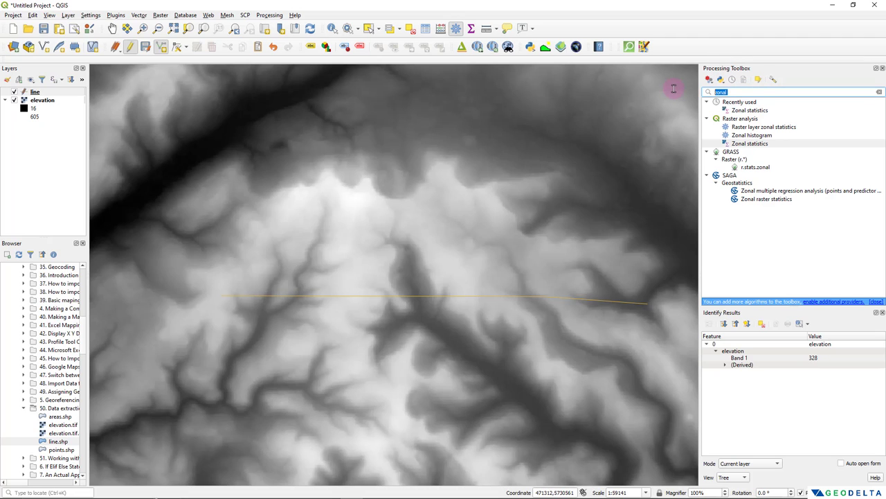
{"action": "type", "text": "profile"}
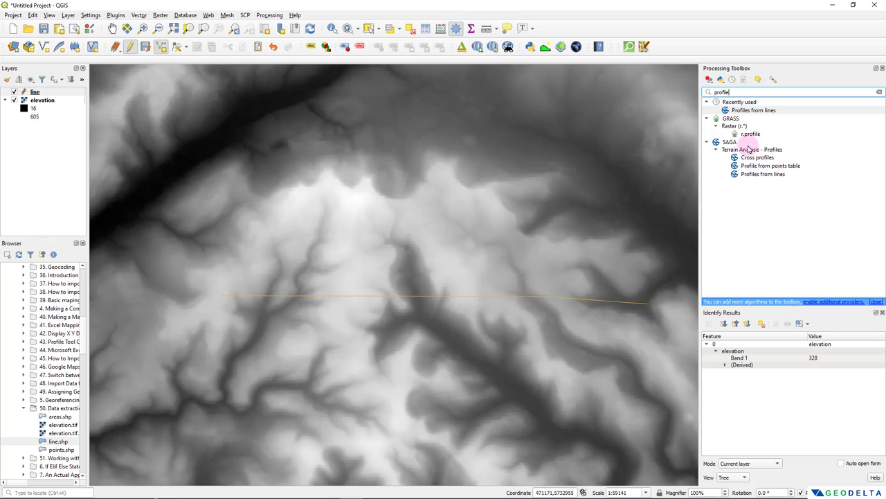
{"action": "left_click", "coordinate": [747, 150]}
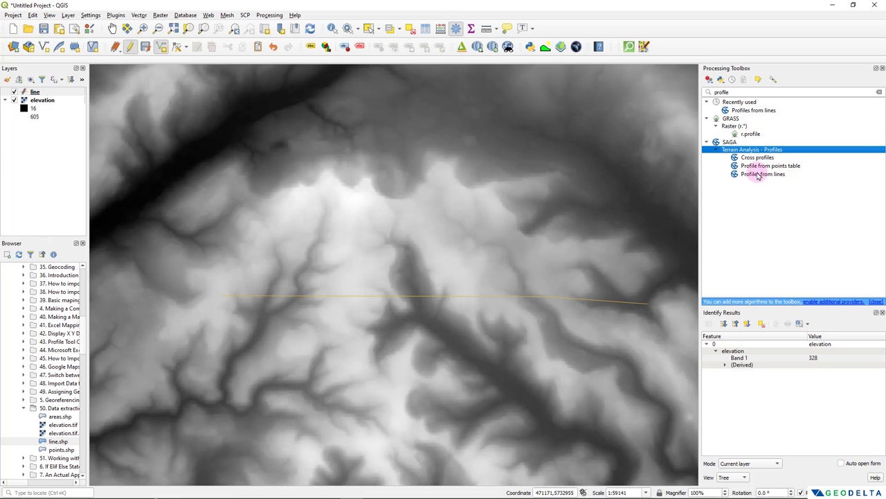
{"action": "left_click", "coordinate": [758, 175]}
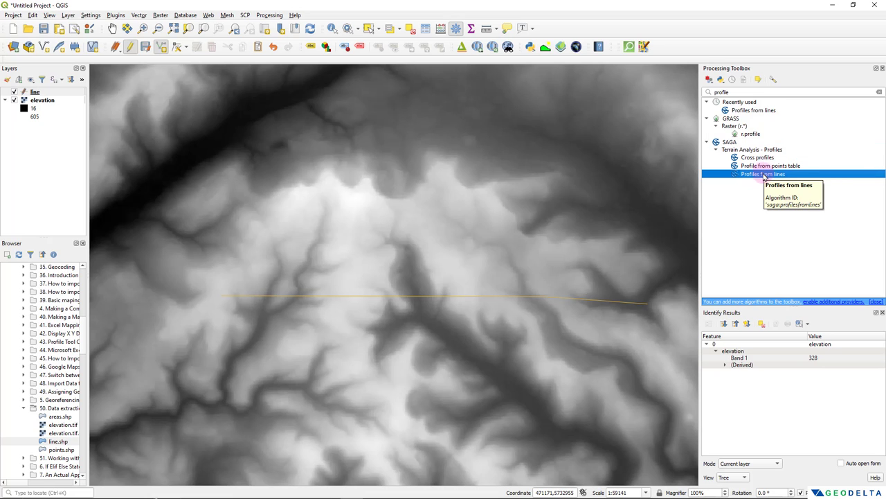
{"action": "double_click", "coordinate": [764, 175]}
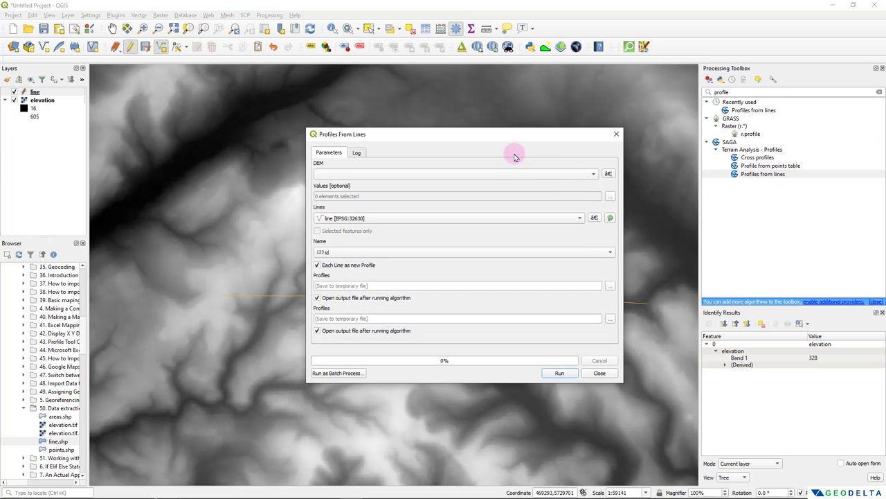
Step: Run Profiles From Lines with elevation as the DEM and line as the lines layer
{"action": "left_click_drag", "start_coordinate": [462, 134], "coordinate": [388, 130]}
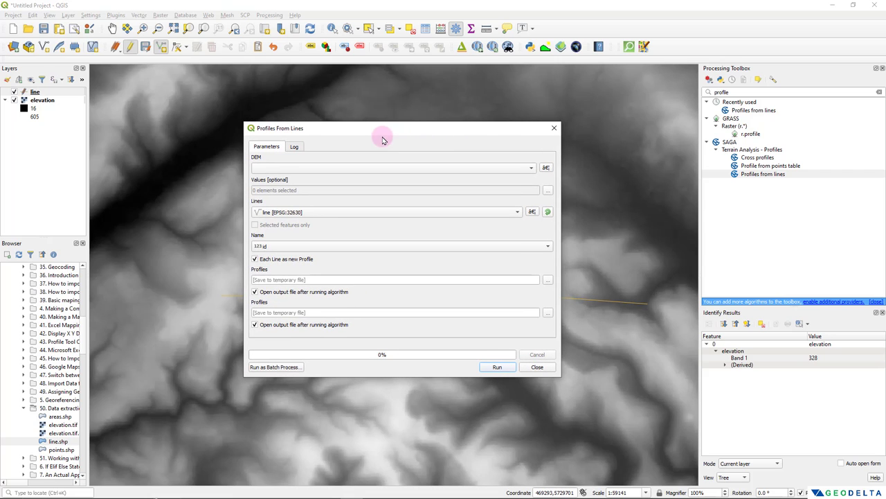
{"action": "left_click", "coordinate": [323, 168]}
{"action": "left_click", "coordinate": [323, 178]}
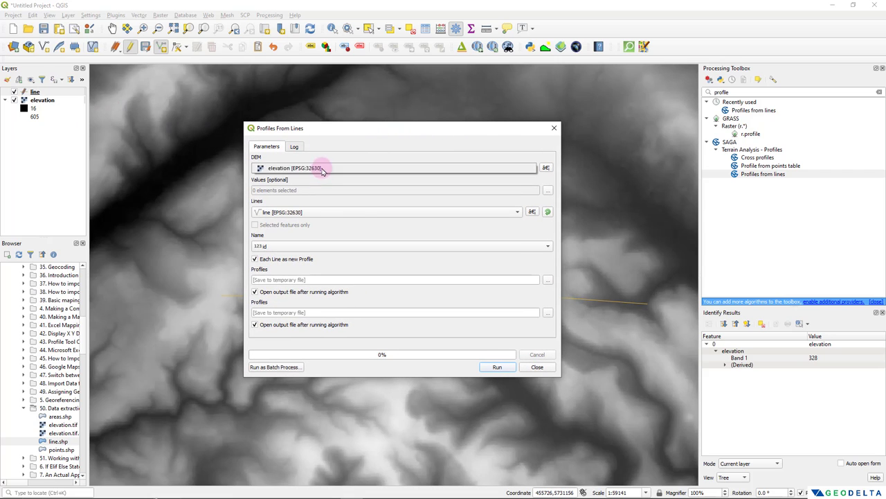
{"action": "left_click", "coordinate": [311, 175]}
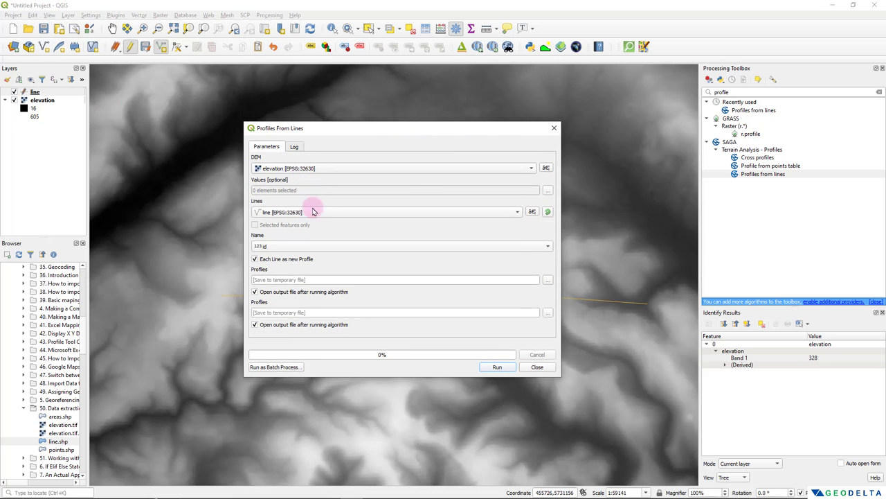
{"action": "left_click", "coordinate": [276, 214]}
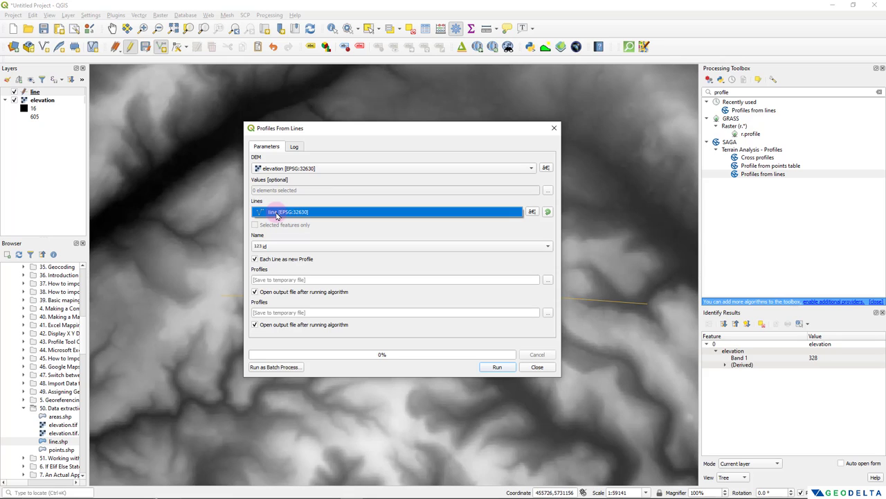
{"action": "left_click", "coordinate": [277, 215]}
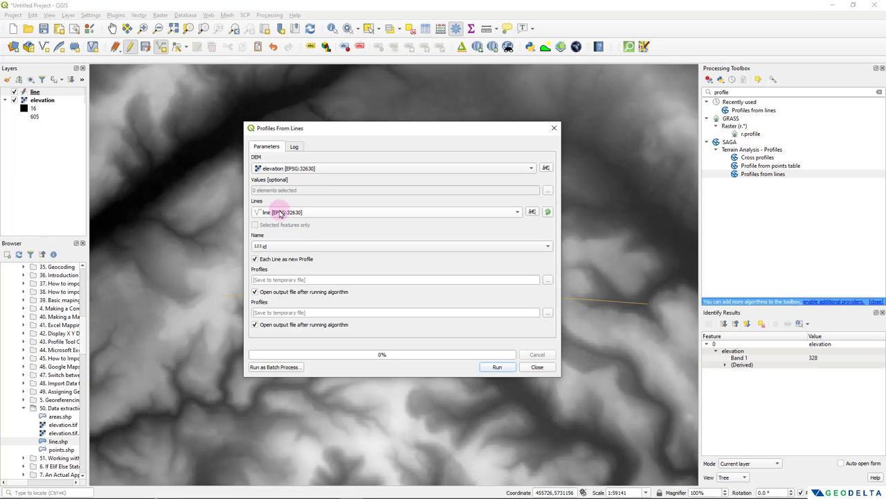
{"action": "left_click", "coordinate": [498, 367]}
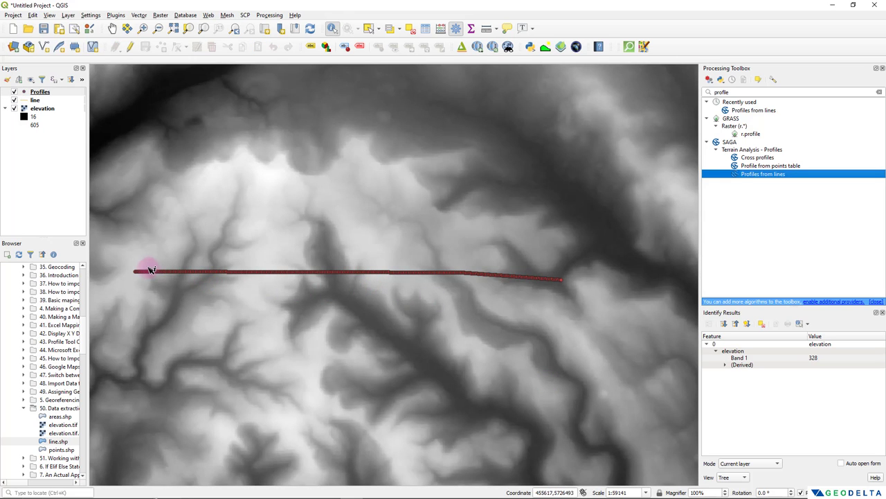
Step: Examine the spacing and extent of the generated profile points along the digitized line, from its western end to its eastern end
{"action": "scroll", "coordinate": [135, 271], "scroll_direction": "up", "scroll_amount": 3}
{"action": "scroll", "coordinate": [165, 286], "scroll_direction": "down", "scroll_amount": 2}
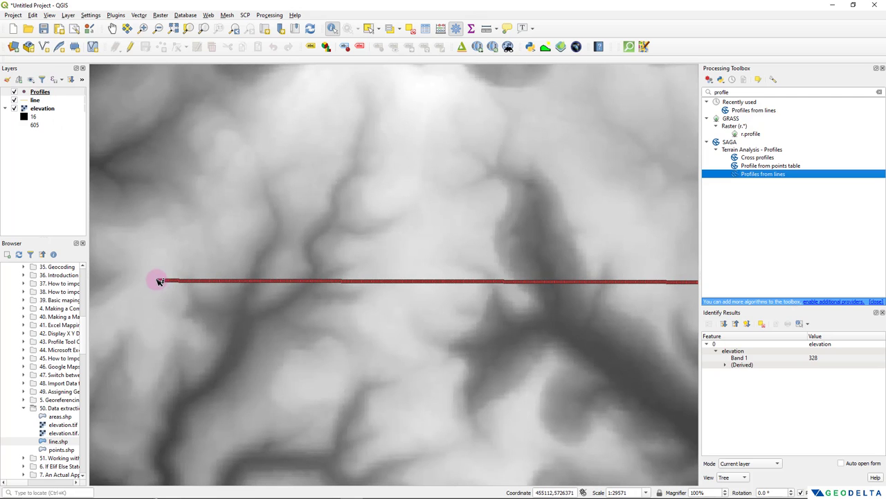
{"action": "scroll", "coordinate": [165, 284], "scroll_direction": "up", "scroll_amount": 4}
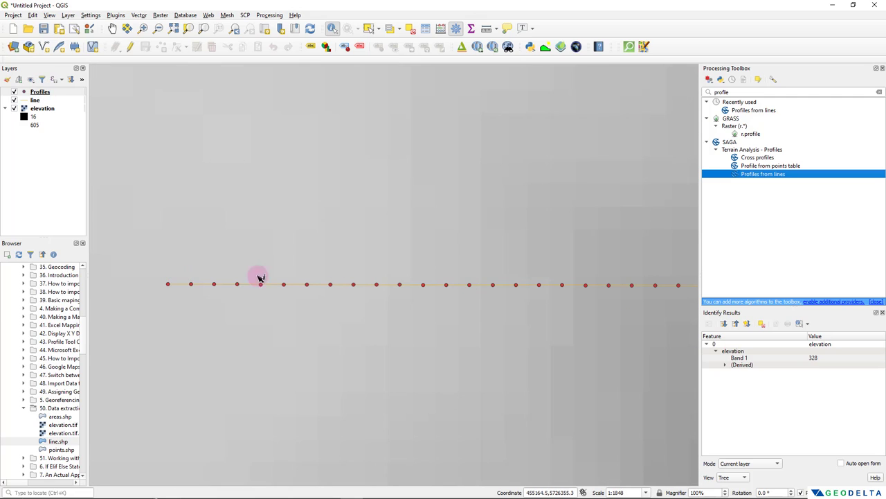
{"action": "scroll", "coordinate": [376, 271], "scroll_direction": "down", "scroll_amount": 1}
{"action": "scroll", "coordinate": [268, 283], "scroll_direction": "up", "scroll_amount": 2}
{"action": "scroll", "coordinate": [269, 283], "scroll_direction": "up", "scroll_amount": 1}
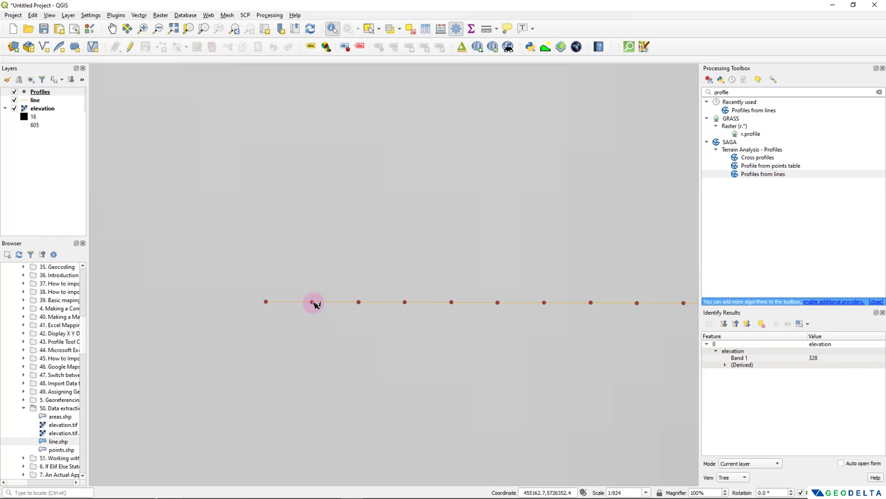
{"action": "scroll", "coordinate": [379, 303], "scroll_direction": "down", "scroll_amount": 1}
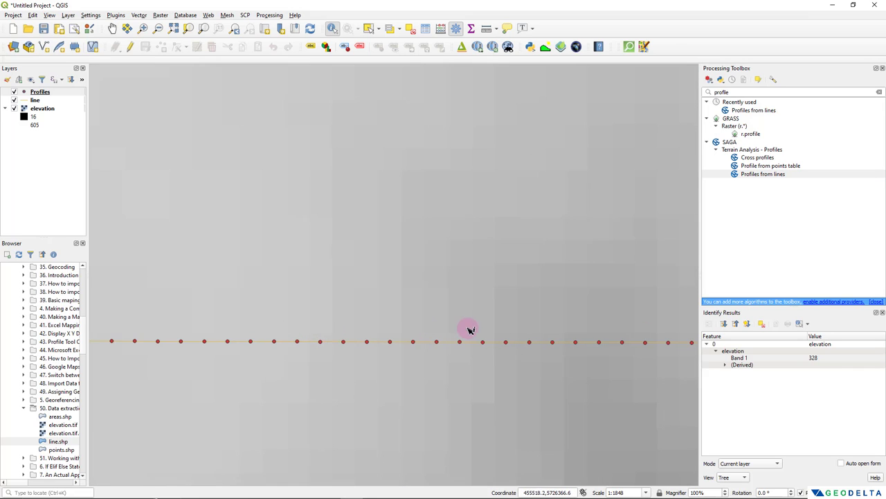
{"action": "scroll", "coordinate": [285, 361], "scroll_direction": "down", "scroll_amount": 3}
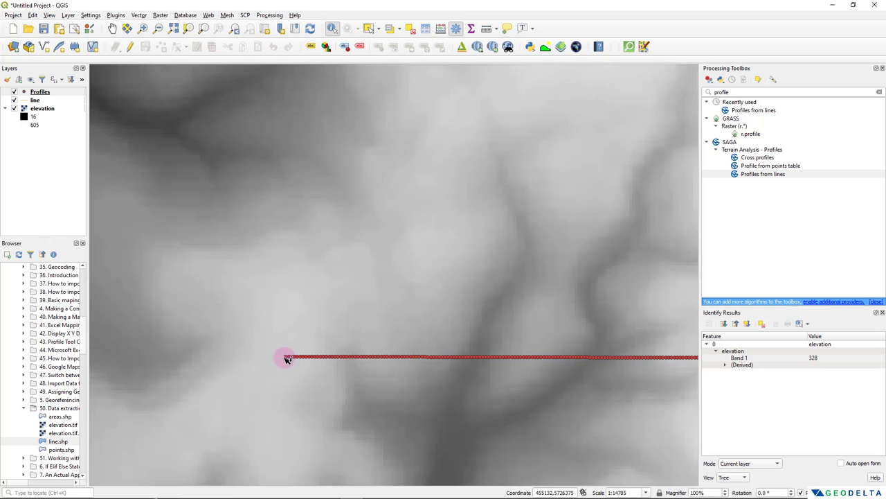
{"action": "scroll", "coordinate": [283, 358], "scroll_direction": "down", "scroll_amount": 2}
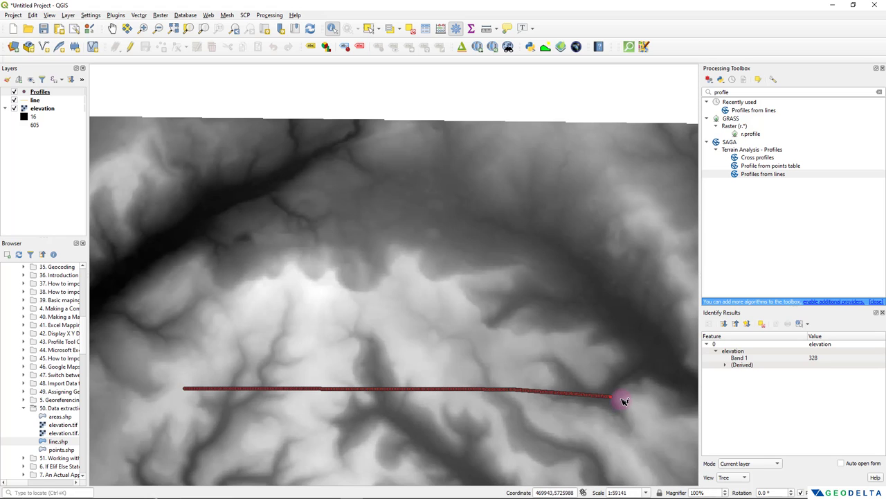
Step: Open the Profiles layer's attribute table and sort its records by DIST in ascending order
{"action": "right_click", "coordinate": [46, 93]}
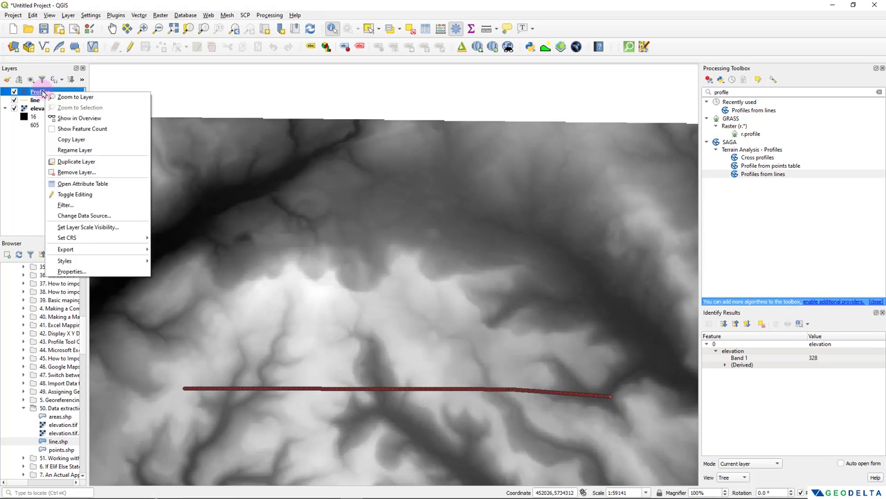
{"action": "left_click", "coordinate": [40, 90]}
{"action": "right_click", "coordinate": [42, 90]}
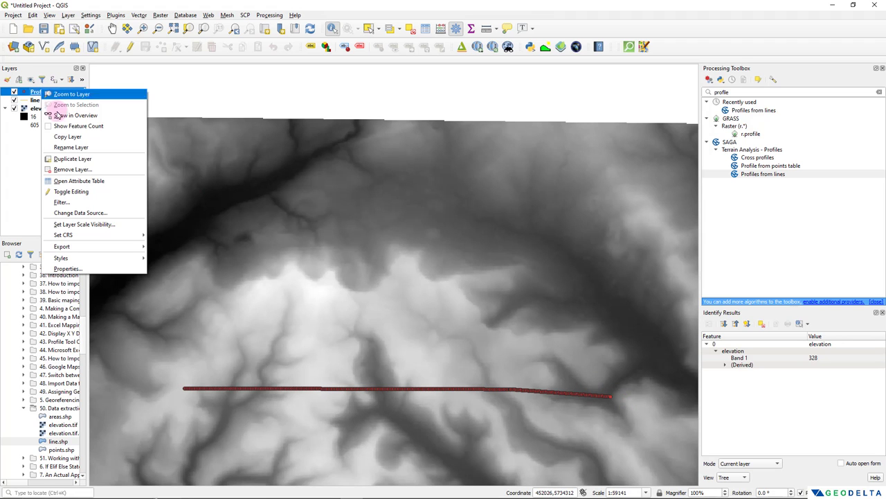
{"action": "left_click", "coordinate": [111, 185]}
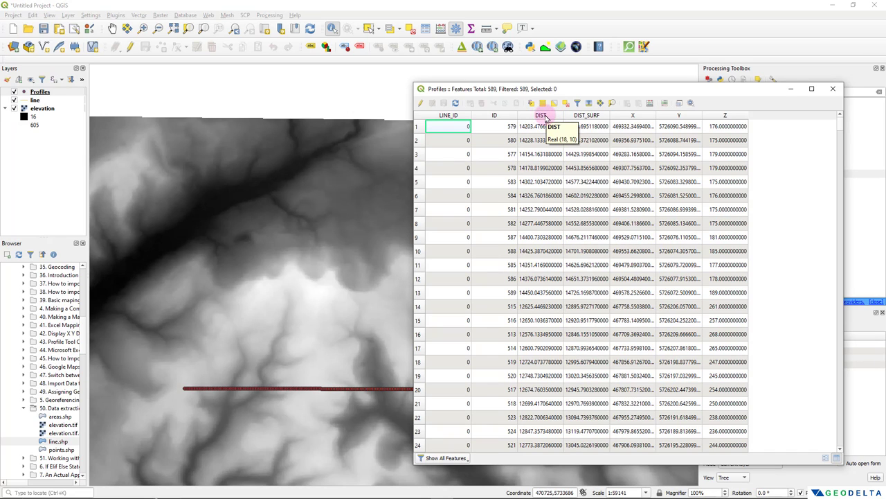
{"action": "left_click", "coordinate": [544, 116]}
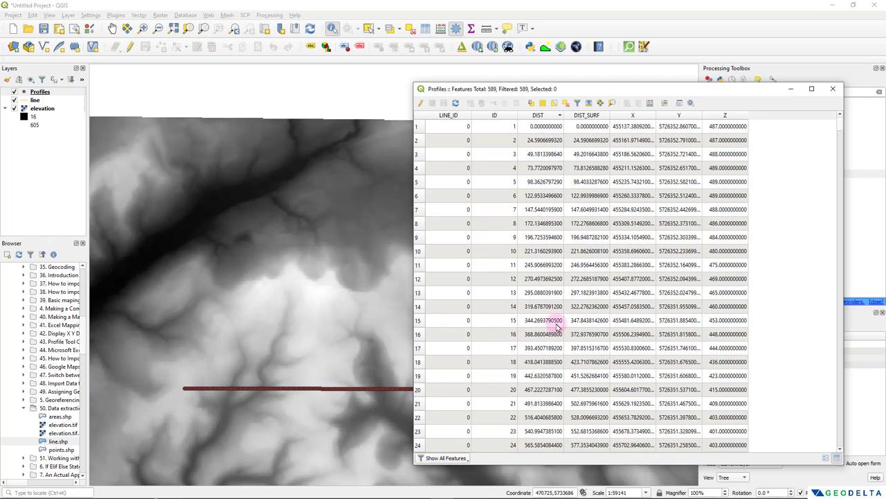
Step: Select the record with ID 1 and locate its point at the western end of the line on the map
{"action": "left_click", "coordinate": [417, 126]}
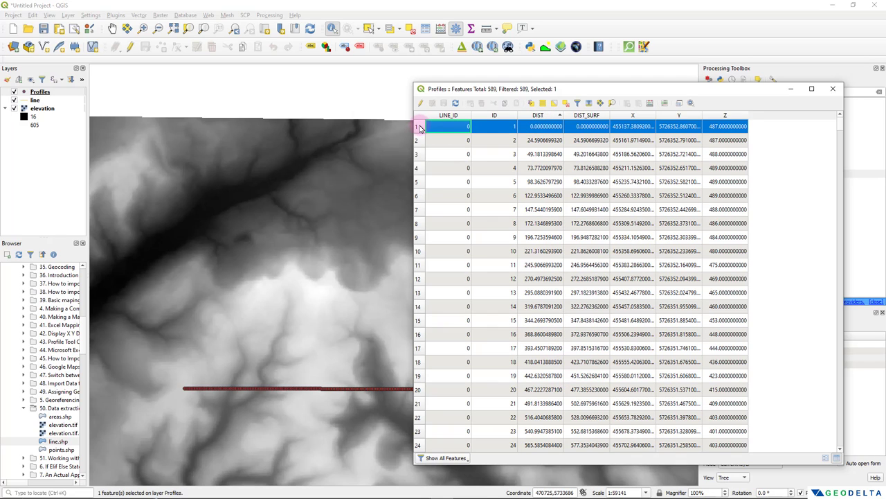
{"action": "scroll", "coordinate": [283, 340], "scroll_direction": "up", "scroll_amount": 2}
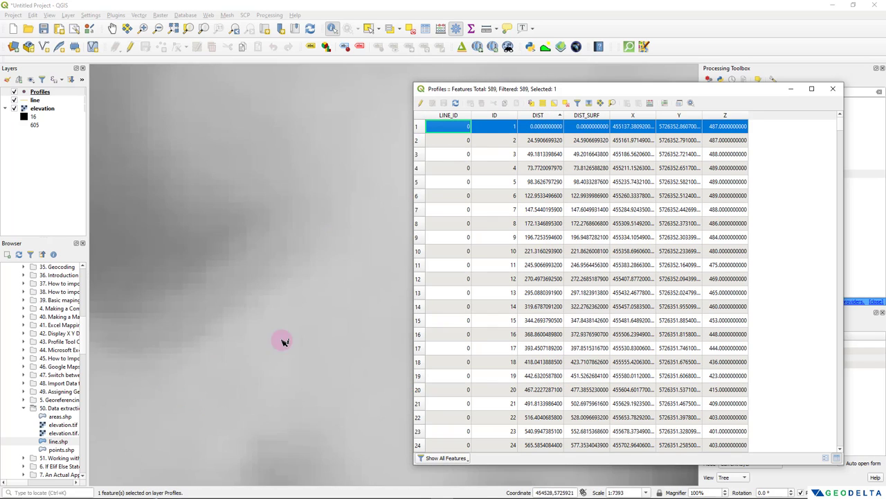
{"action": "left_click", "coordinate": [272, 326]}
{"action": "scroll", "coordinate": [272, 319], "scroll_direction": "up", "scroll_amount": 3}
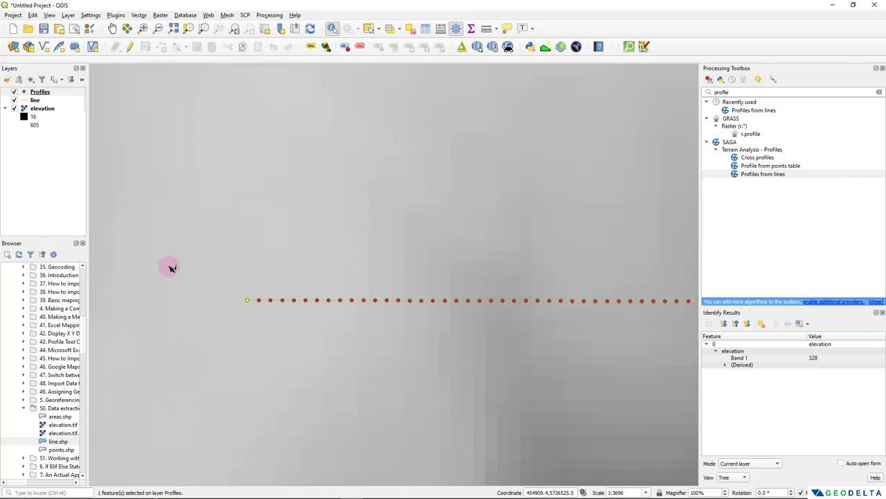
Step: Reopen the Profiles attribute table and select the records with ID 3 and ID 4 in turn to compare their distances with the map
{"action": "right_click", "coordinate": [48, 92]}
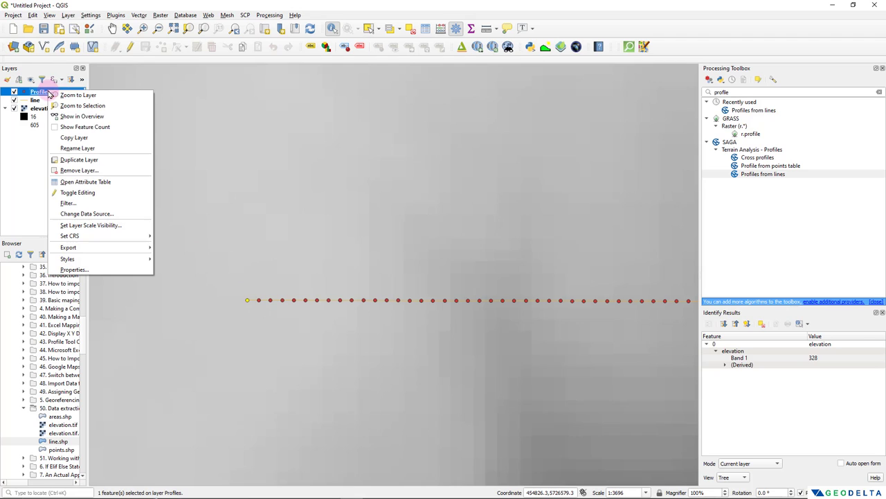
{"action": "left_click", "coordinate": [114, 183]}
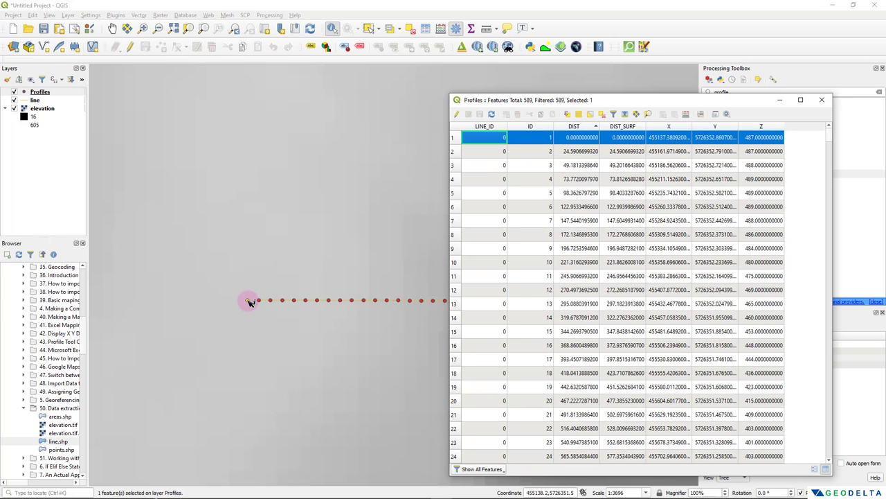
{"action": "left_click", "coordinate": [574, 156]}
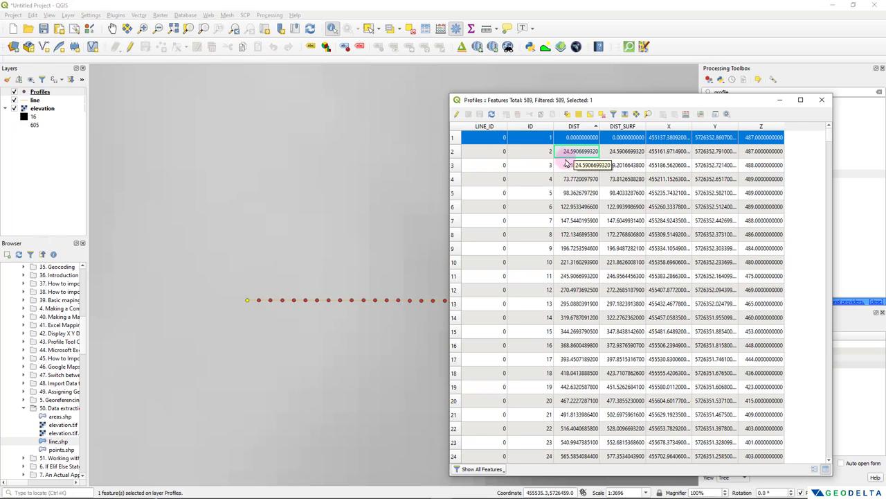
{"action": "left_click", "coordinate": [545, 168]}
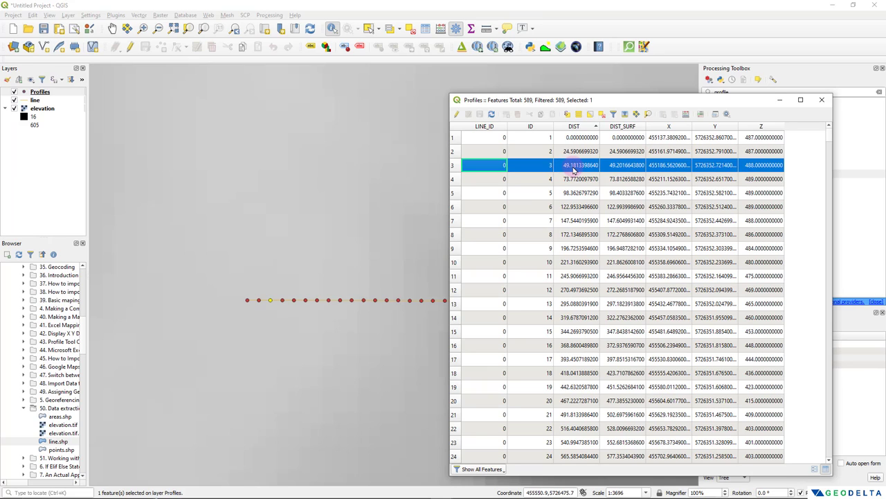
{"action": "left_click", "coordinate": [454, 178]}
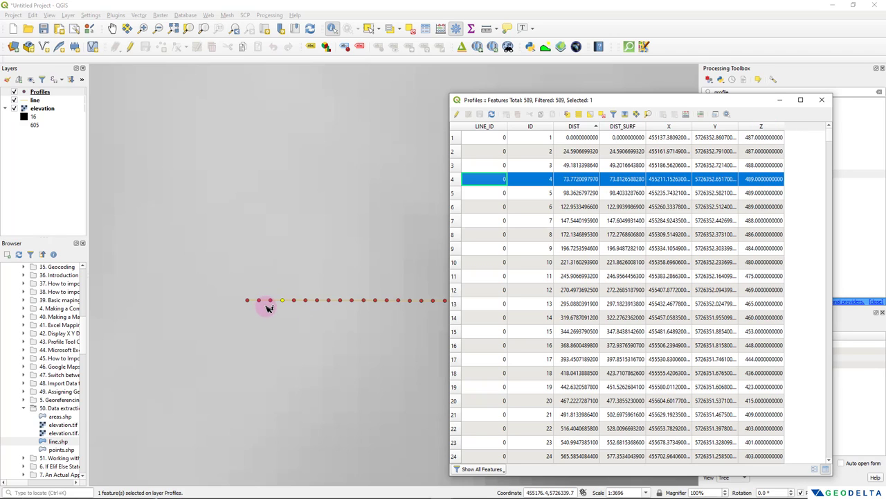
Step: Measure the distance between the first two profile points at the western end of the line
{"action": "scroll", "coordinate": [303, 313], "scroll_direction": "up", "scroll_amount": 2}
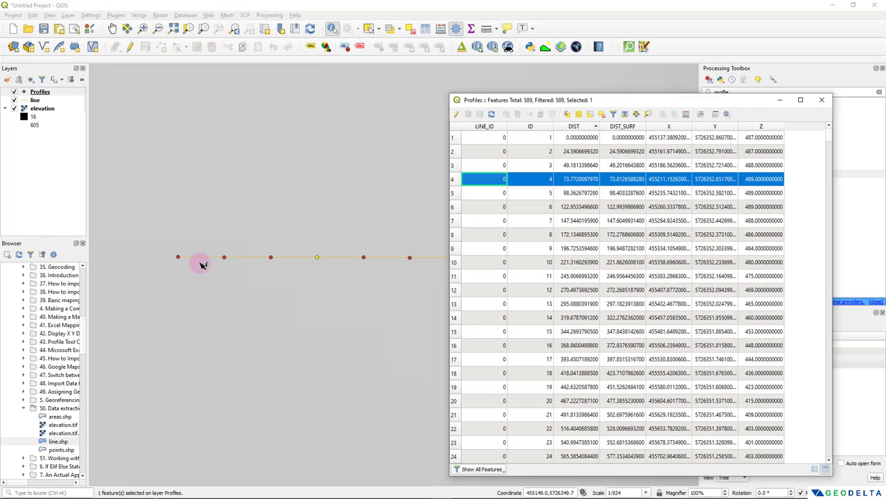
{"action": "left_click_drag", "start_coordinate": [201, 263], "coordinate": [230, 291]}
{"action": "scroll", "coordinate": [233, 289], "scroll_direction": "up", "scroll_amount": 1}
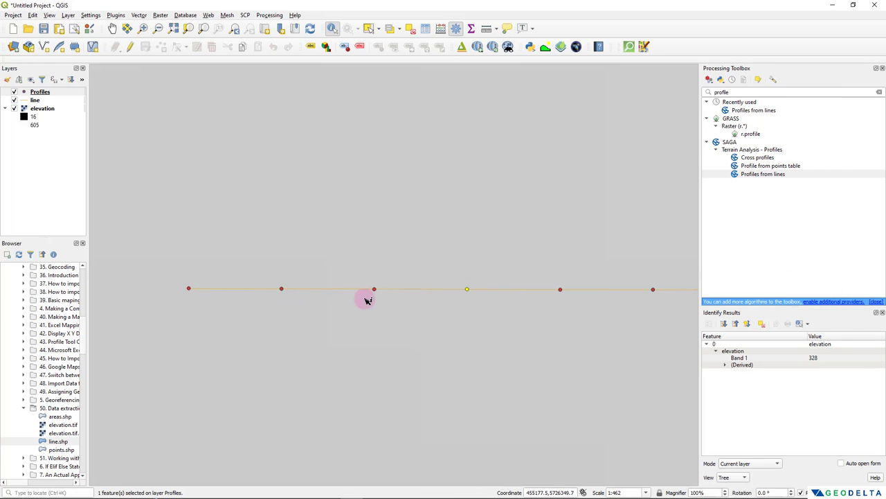
{"action": "left_click", "coordinate": [486, 28]}
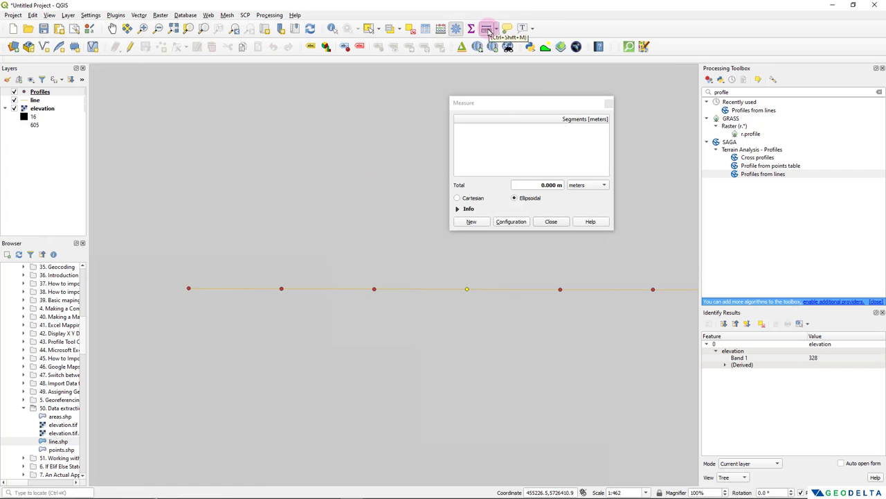
{"action": "left_click", "coordinate": [188, 289]}
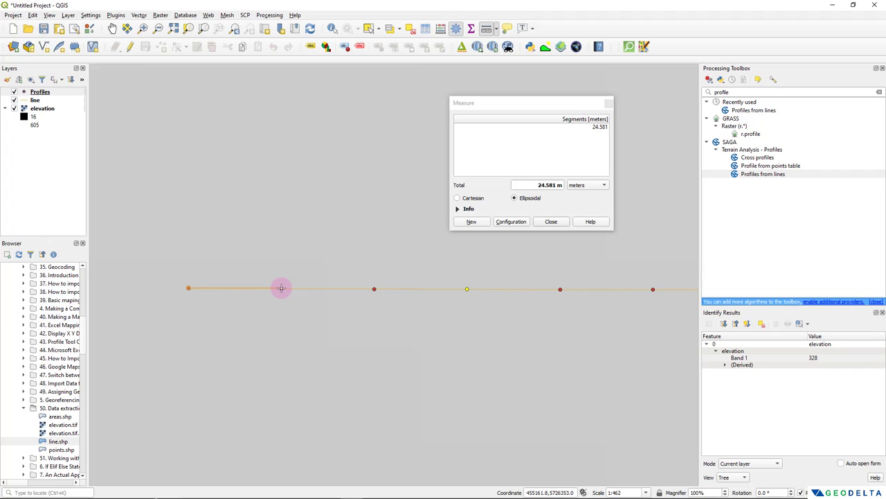
{"action": "right_click", "coordinate": [373, 288]}
Step: Reopen the Profiles attribute table, sort it by ascending DIST and then by descending Z, and look through the elevation values
{"action": "right_click", "coordinate": [40, 92]}
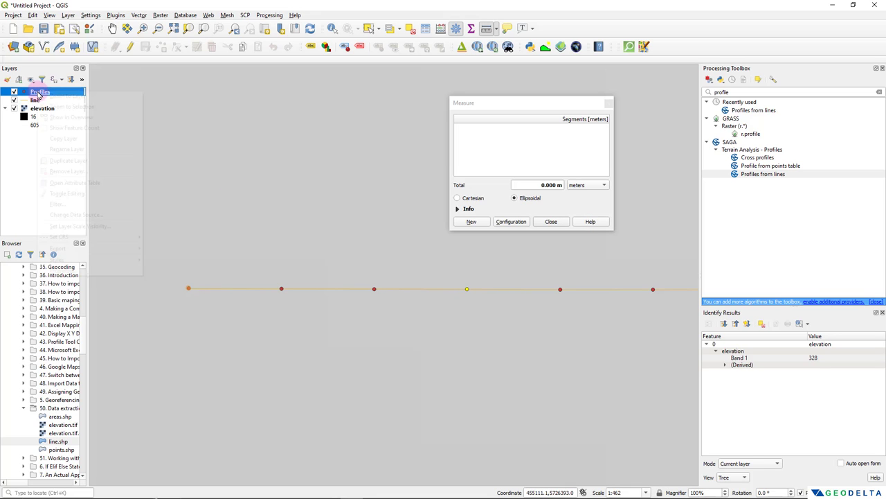
{"action": "left_click", "coordinate": [90, 182]}
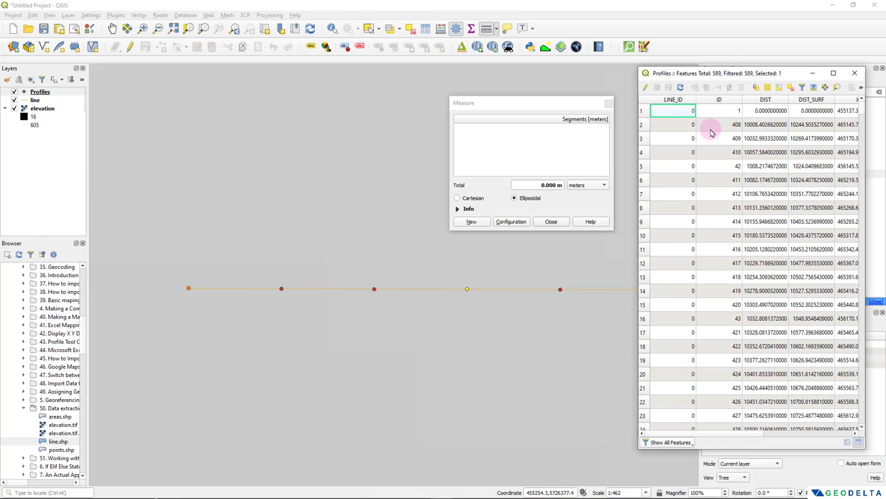
{"action": "left_click_drag", "start_coordinate": [637, 93], "coordinate": [310, 103]}
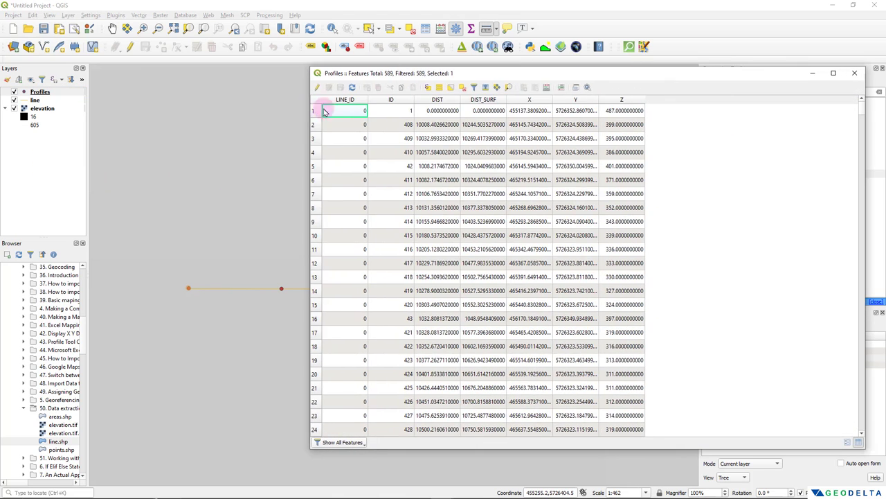
{"action": "left_click", "coordinate": [450, 100]}
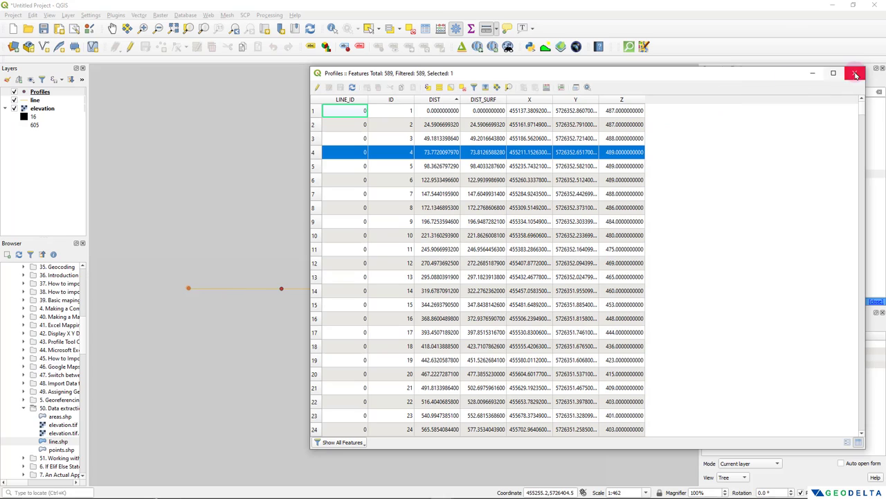
{"action": "left_click", "coordinate": [622, 99]}
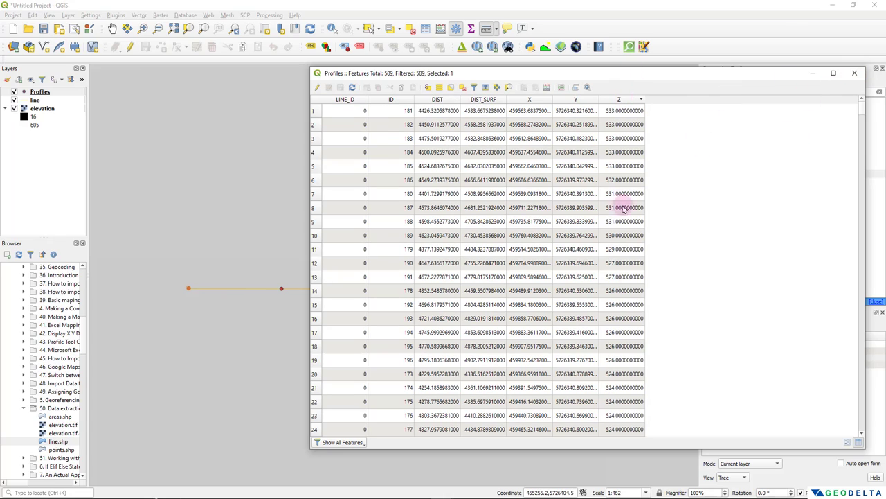
{"action": "left_click_drag", "start_coordinate": [862, 104], "coordinate": [855, 283]}
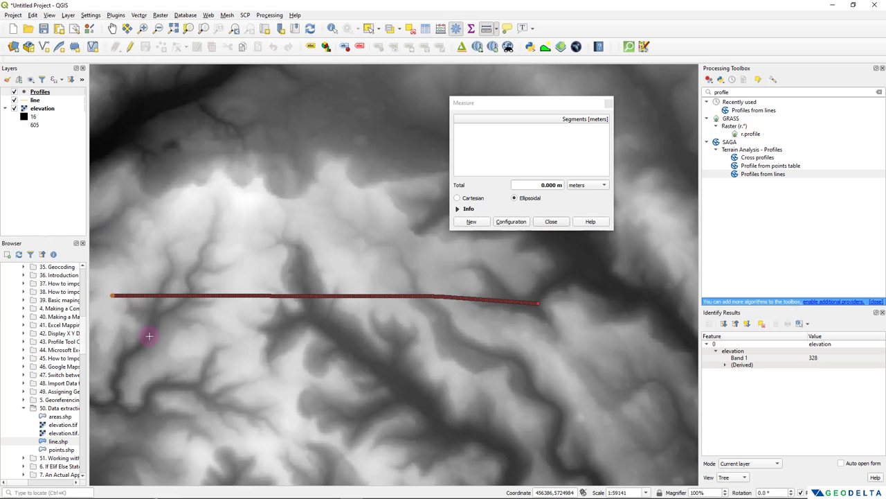
Step: Copy all records of the Profiles attribute table and paste them into a blank LibreOffice Calc sheet at cell D3
{"action": "key", "text": "F6"}
{"action": "left_click_drag", "start_coordinate": [312, 126], "coordinate": [237, 128]}
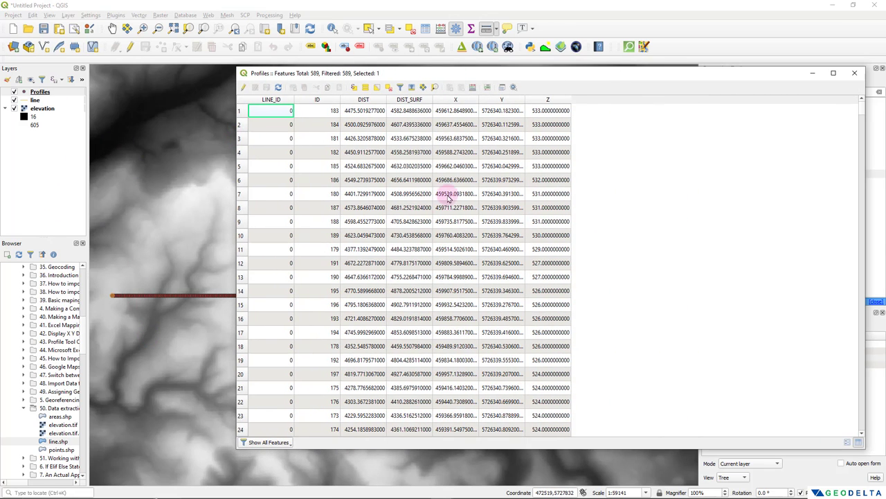
{"action": "left_click", "coordinate": [244, 111]}
{"action": "key", "text": "ctrl+a"}
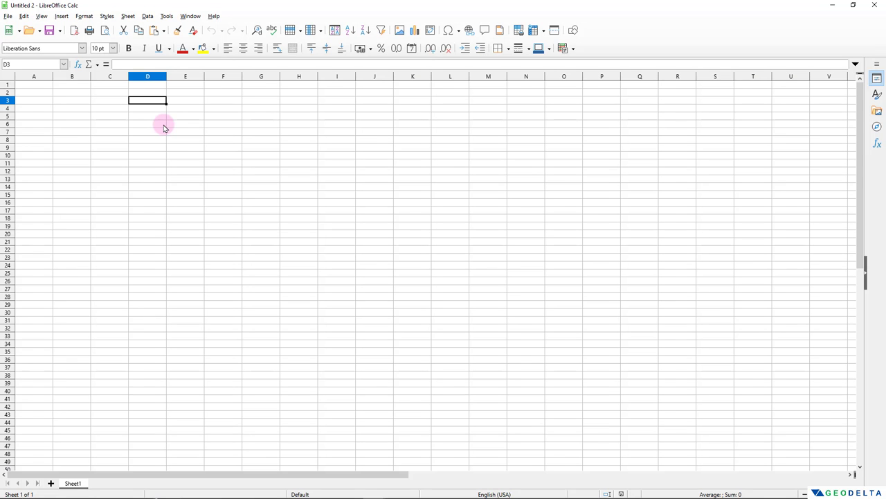
{"action": "key", "text": "ctrl+v"}
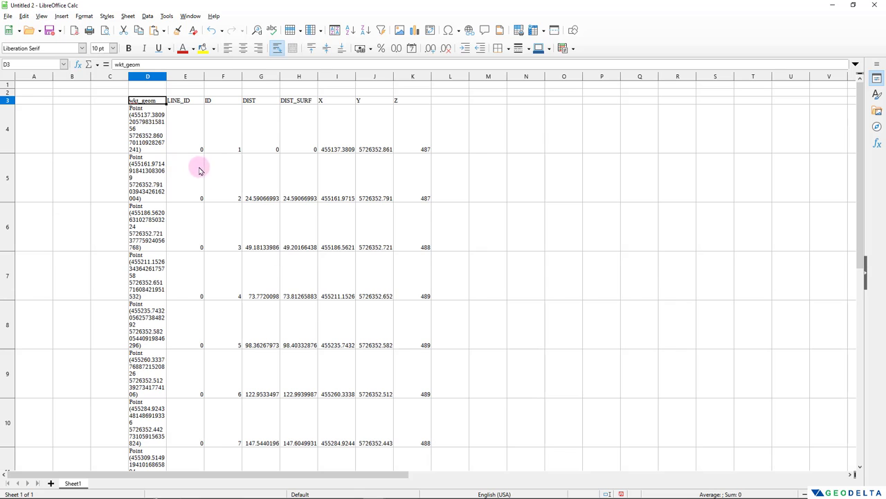
Step: Delete the wkt_geom, LINE_ID and ID columns from the pasted data
{"action": "left_click", "coordinate": [155, 77]}
{"action": "left_click_drag", "start_coordinate": [156, 77], "coordinate": [223, 77]}
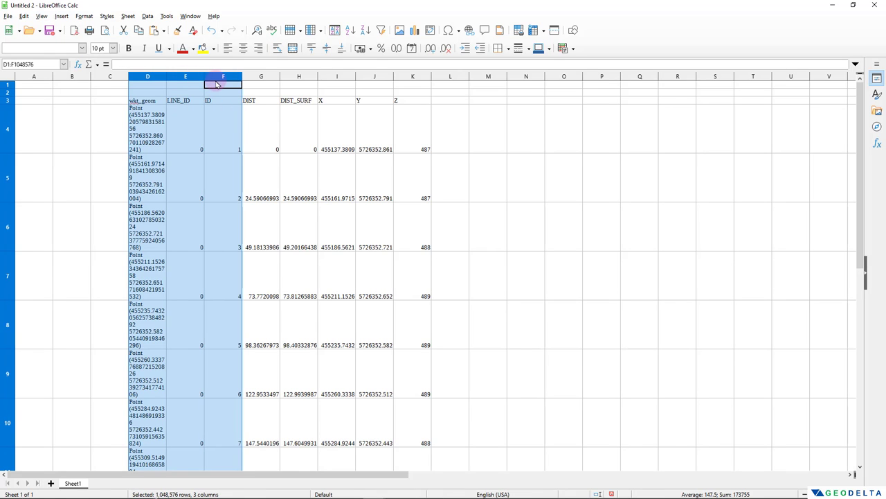
{"action": "right_click", "coordinate": [225, 78]}
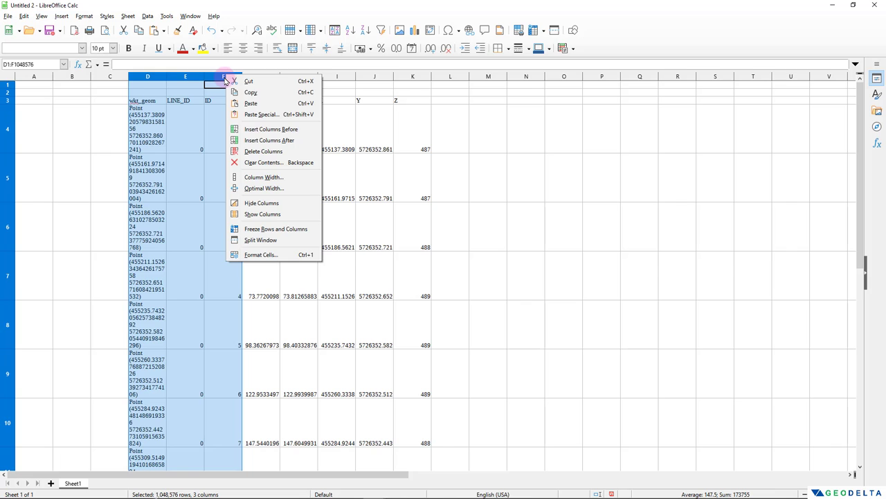
{"action": "left_click", "coordinate": [275, 151]}
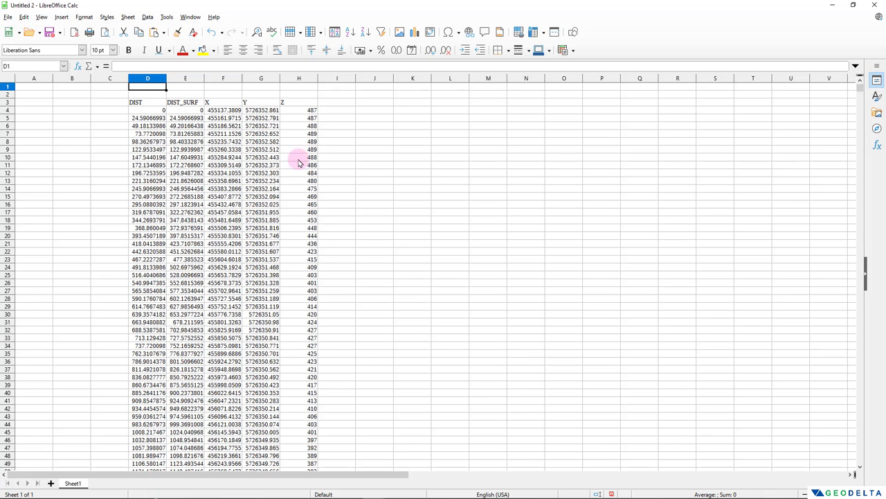
Step: Delete the DIST_SURF, X and Y columns from the pasted profile data
{"action": "left_click", "coordinate": [191, 81]}
{"action": "left_click_drag", "start_coordinate": [190, 81], "coordinate": [259, 99]}
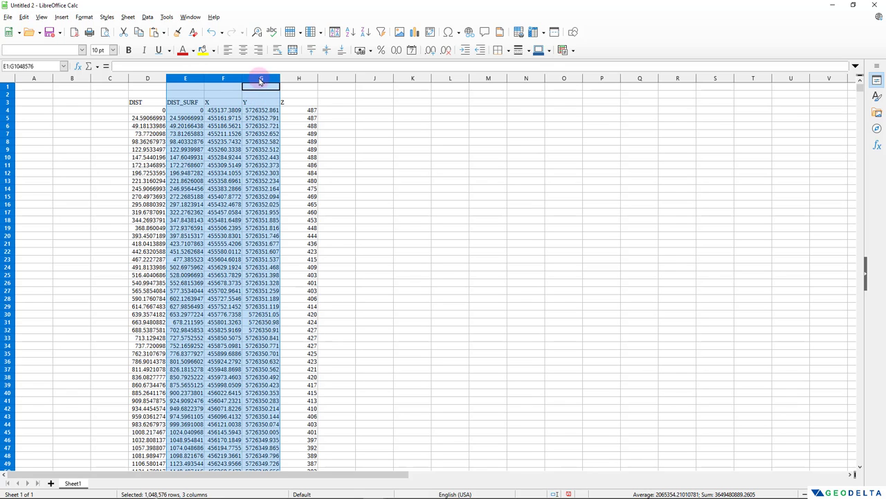
{"action": "right_click", "coordinate": [262, 80]}
{"action": "left_click", "coordinate": [314, 158]}
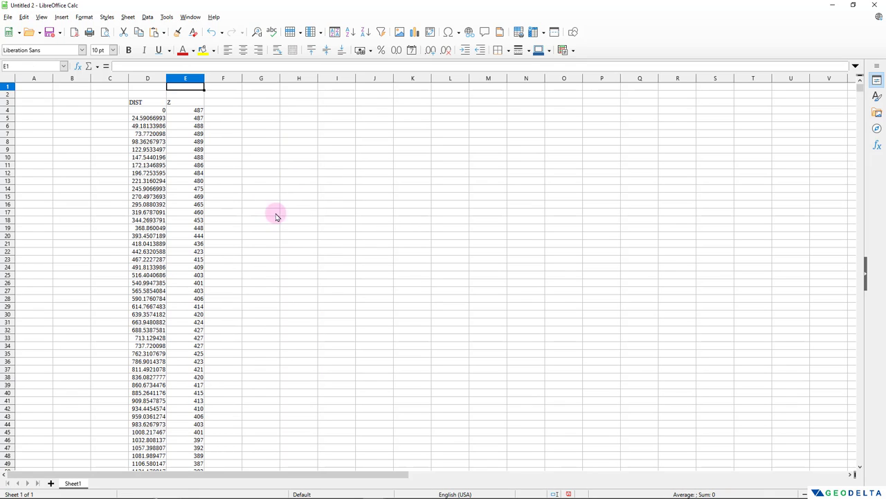
{"action": "left_click_drag", "start_coordinate": [272, 212], "coordinate": [271, 221]}
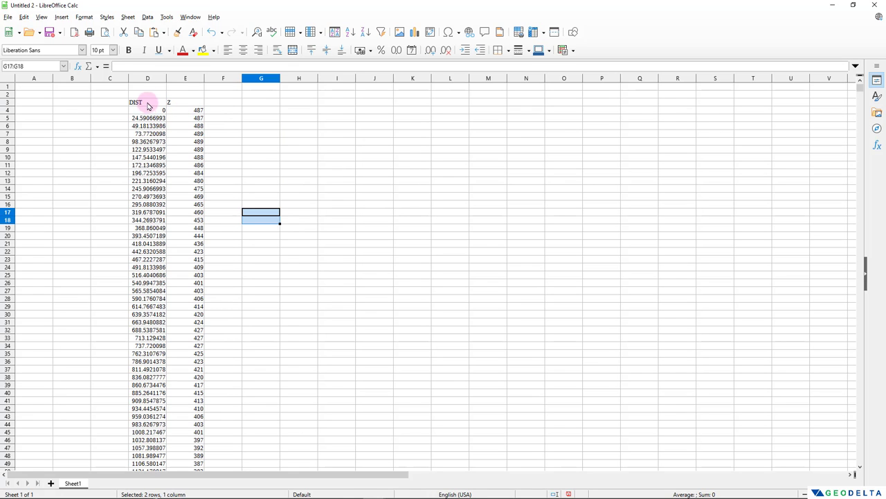
Step: Insert an XY (Scatter) chart of the Lines Only type from the DIST and Z data in D3:E592
{"action": "left_click_drag", "start_coordinate": [146, 102], "coordinate": [182, 119]}
{"action": "key", "text": "ctrl+shift+Down"}
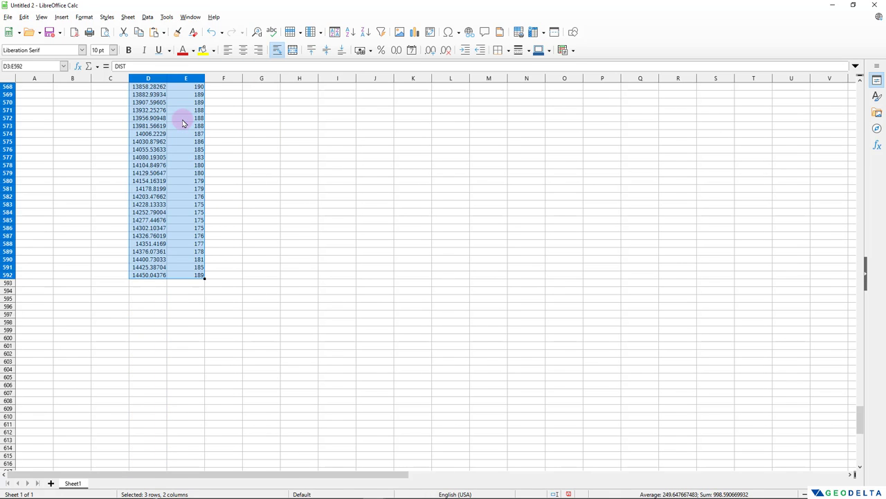
{"action": "left_click_drag", "start_coordinate": [857, 417], "coordinate": [864, 96]}
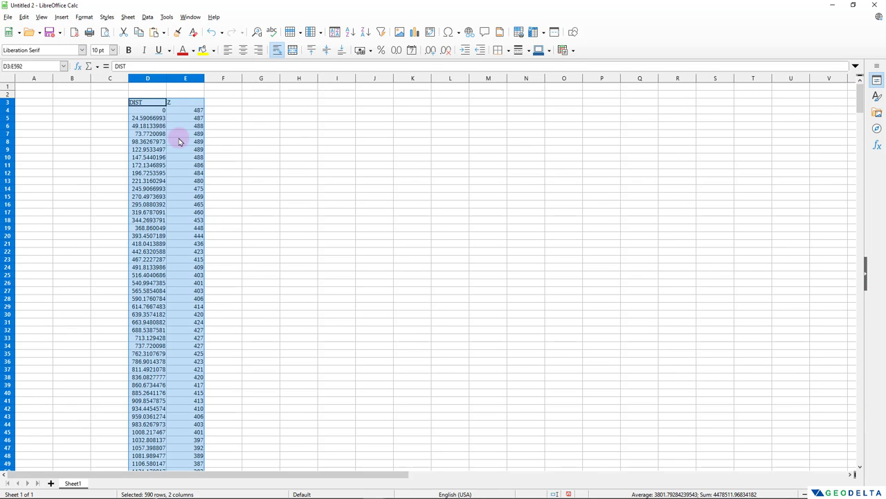
{"action": "left_click", "coordinate": [63, 17]}
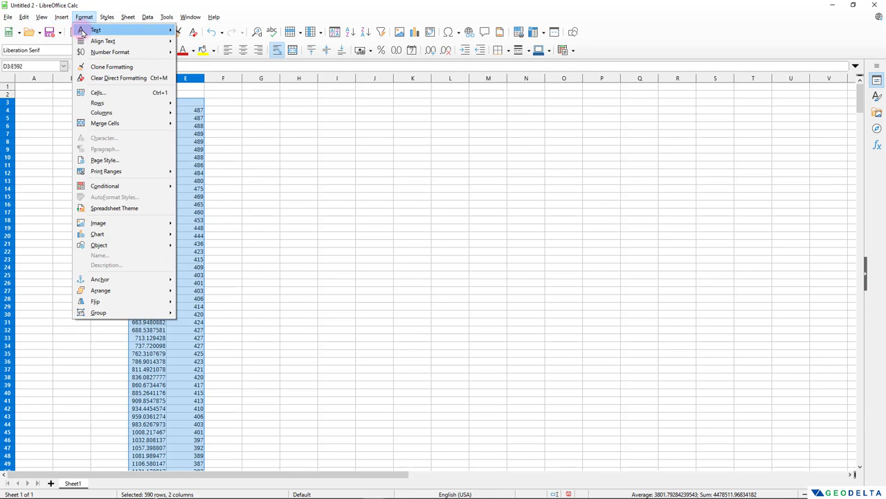
{"action": "key", "text": "Escape"}
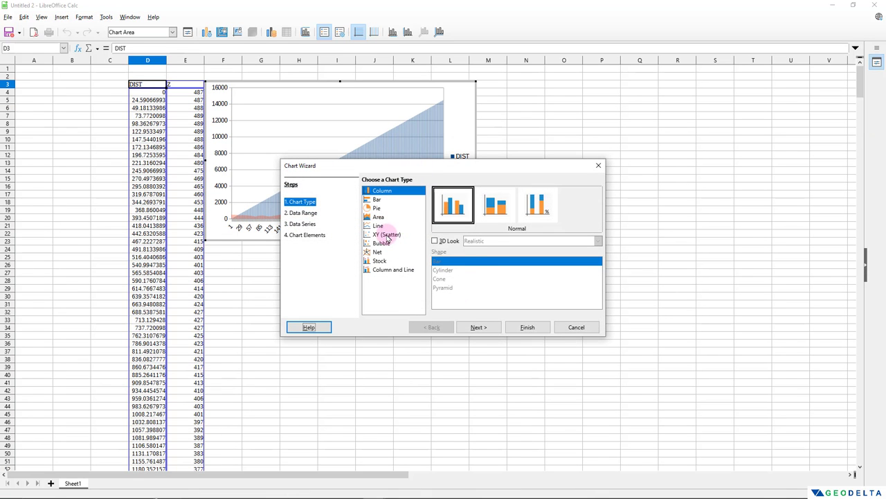
{"action": "left_click", "coordinate": [386, 235]}
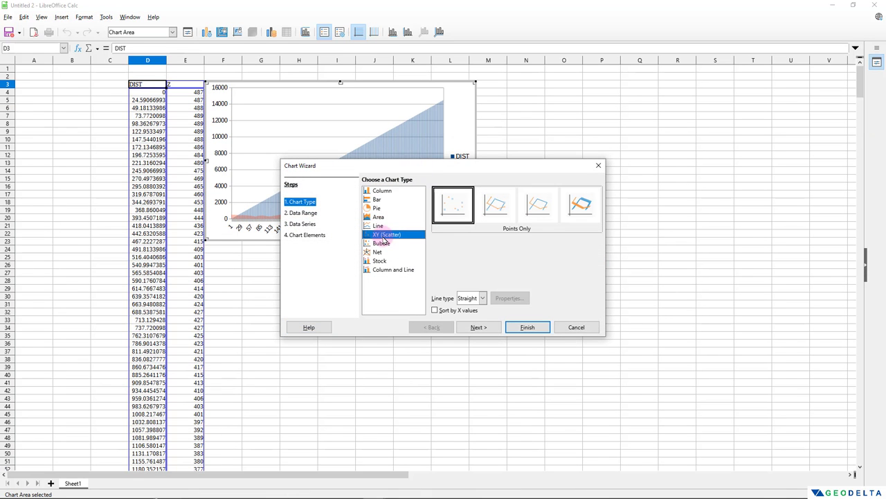
{"action": "left_click", "coordinate": [495, 204]}
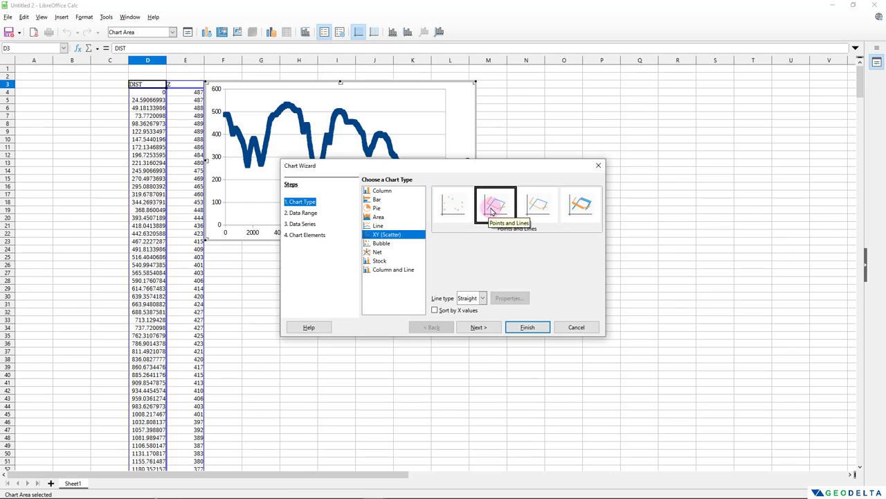
{"action": "left_click", "coordinate": [538, 204]}
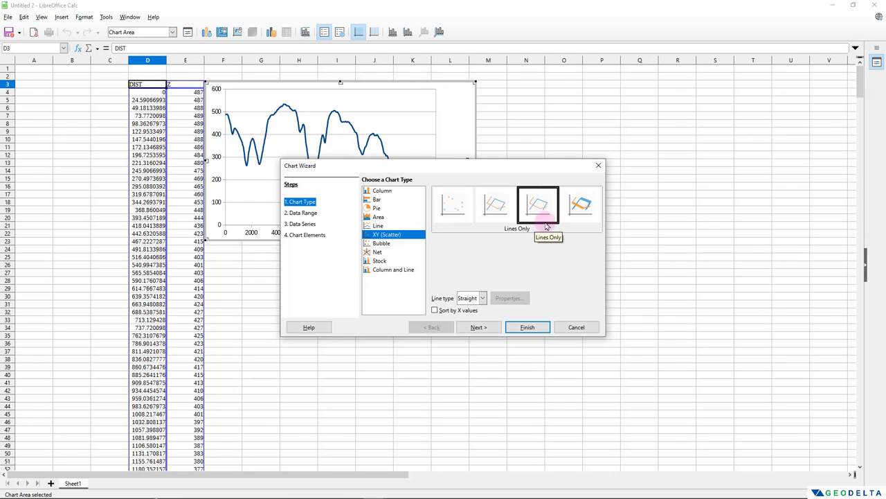
{"action": "left_click", "coordinate": [533, 327]}
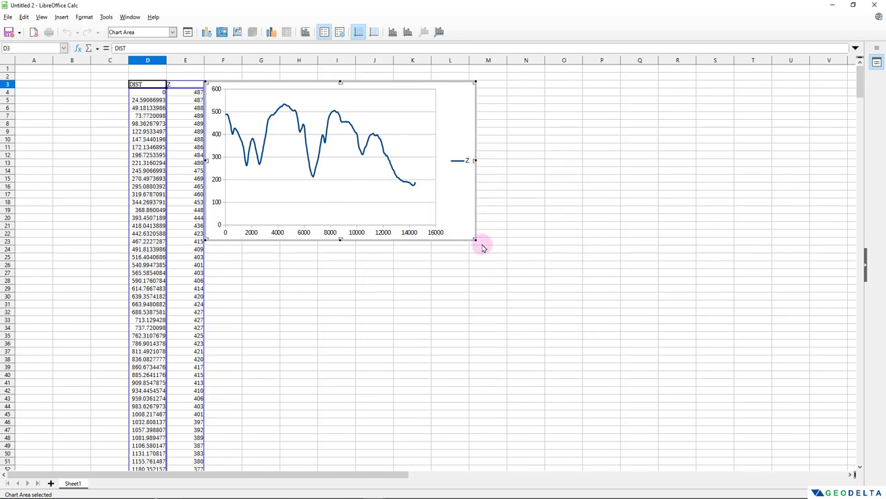